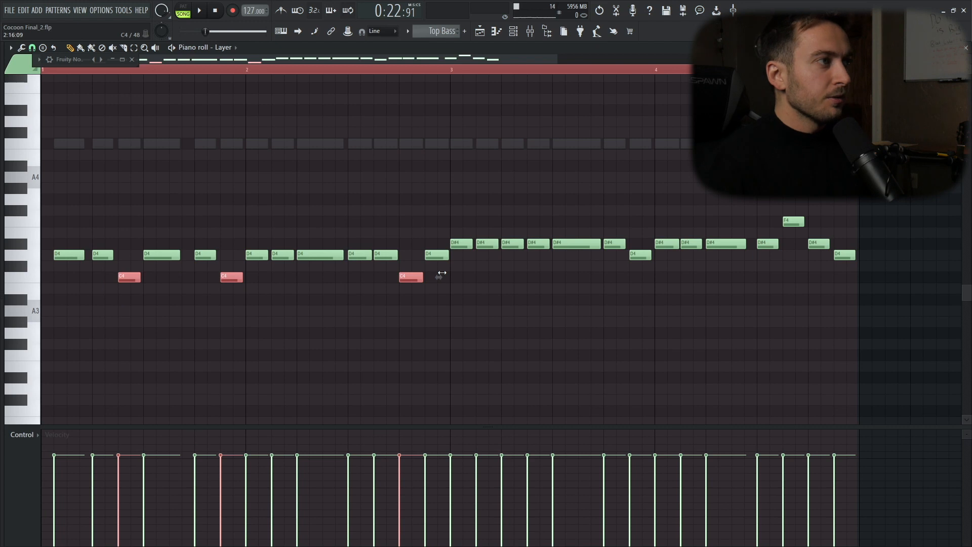
Try the three selected C4 notes of the Top Bass pattern on D4, and return them to C4.
key("shift+Up")
key("shift+Up")
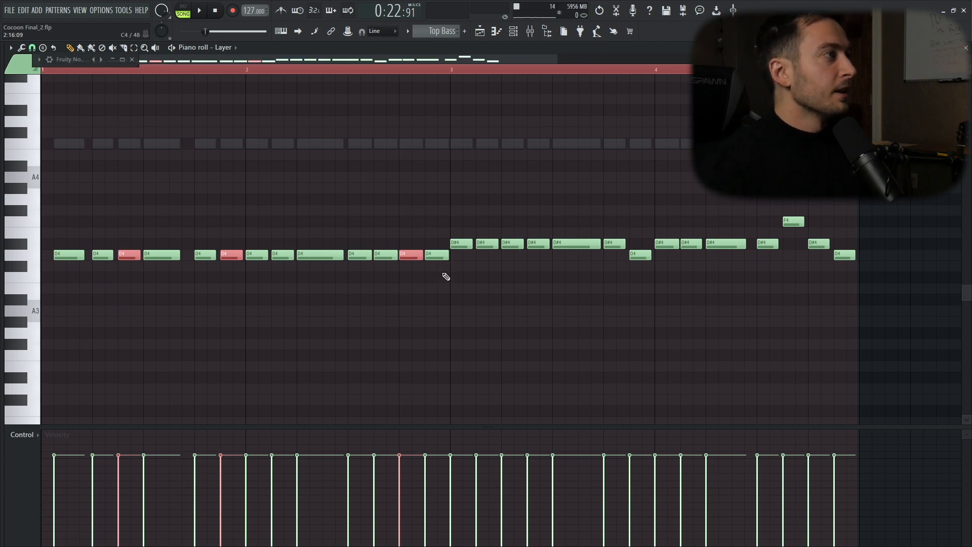
key("shift+Down")
key("shift+Down")
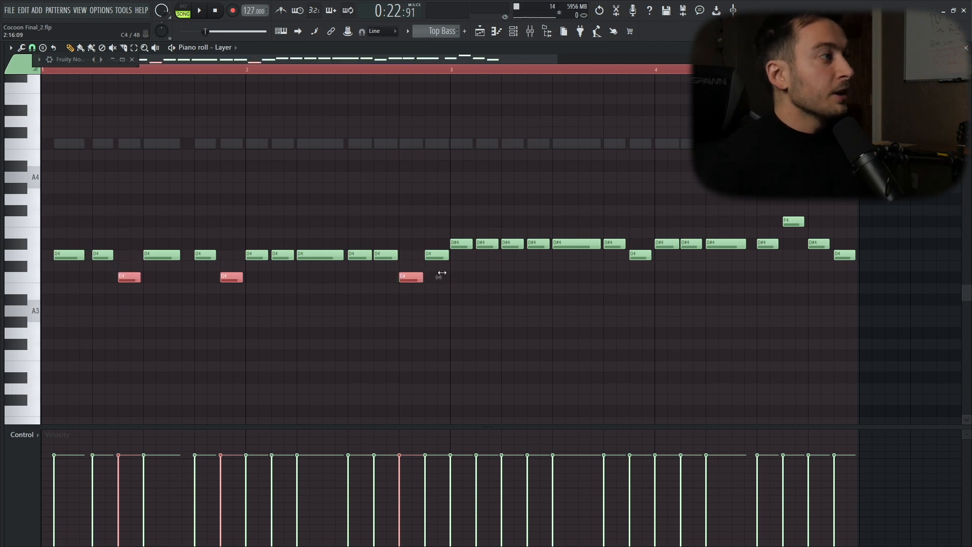
Clear the note selection and select the D4 notes in the first two bars of the Top Bass pattern.
left_click(472, 353, "ctrl")
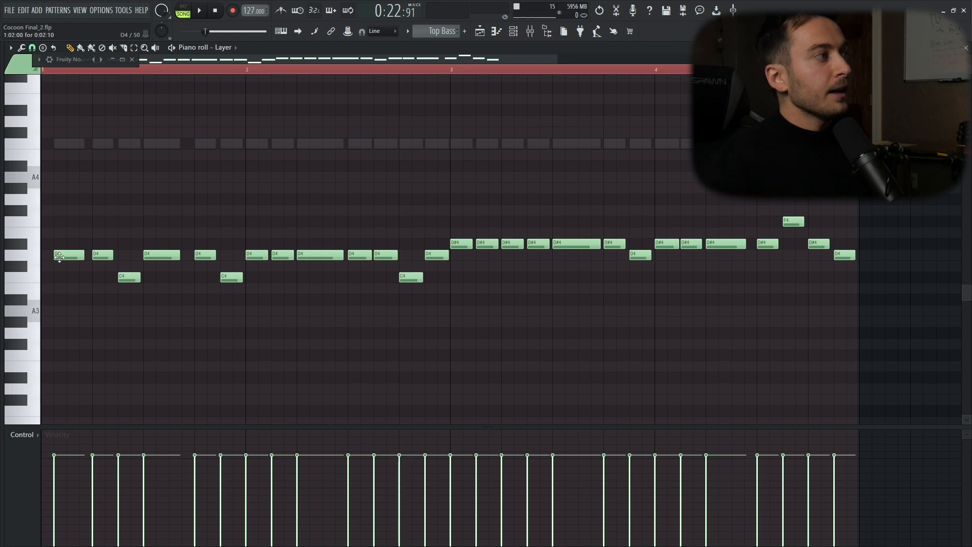
left_click_drag(59, 257, 449, 251)
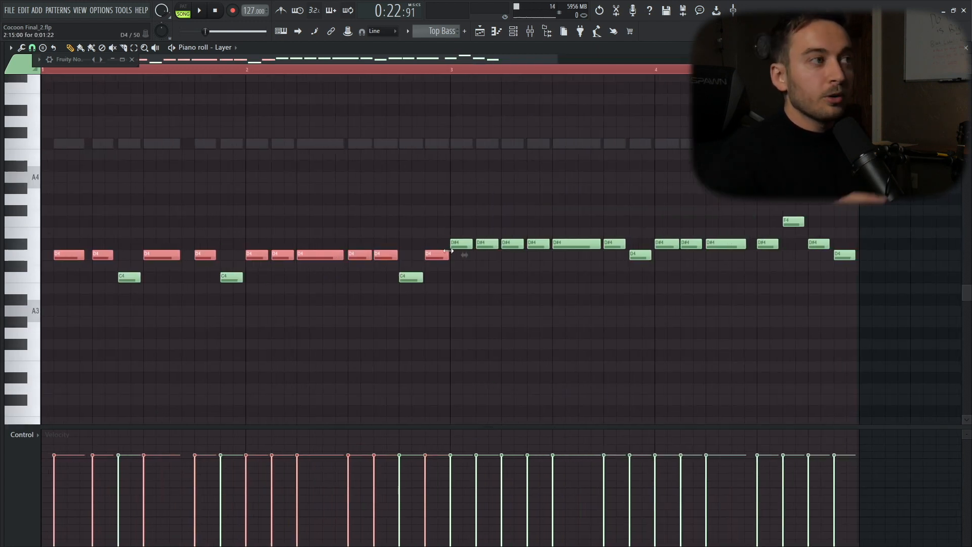
left_click_drag(51, 265, 831, 243)
Solo the Slidy Lead track group in the playlist and audition it.
key("F5")
right_click(135, 232)
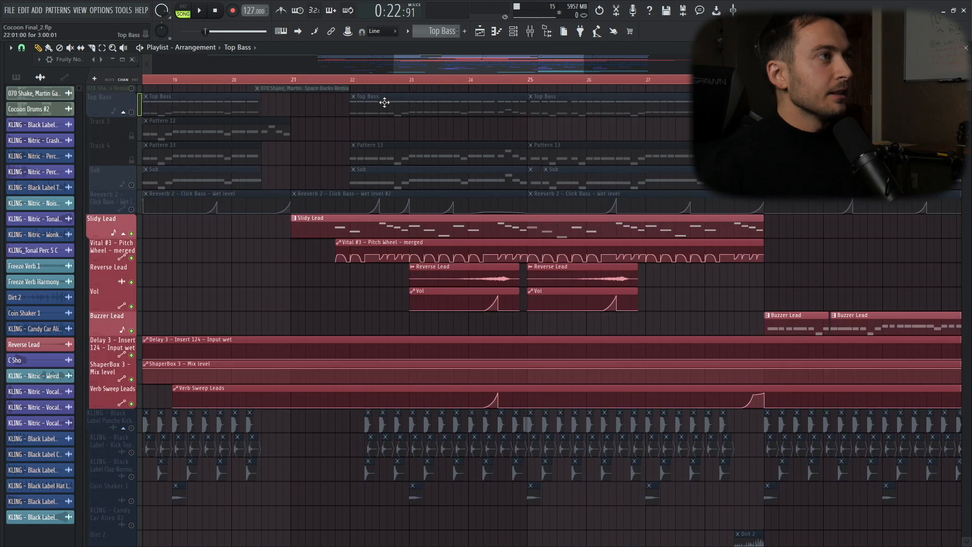
key("space")
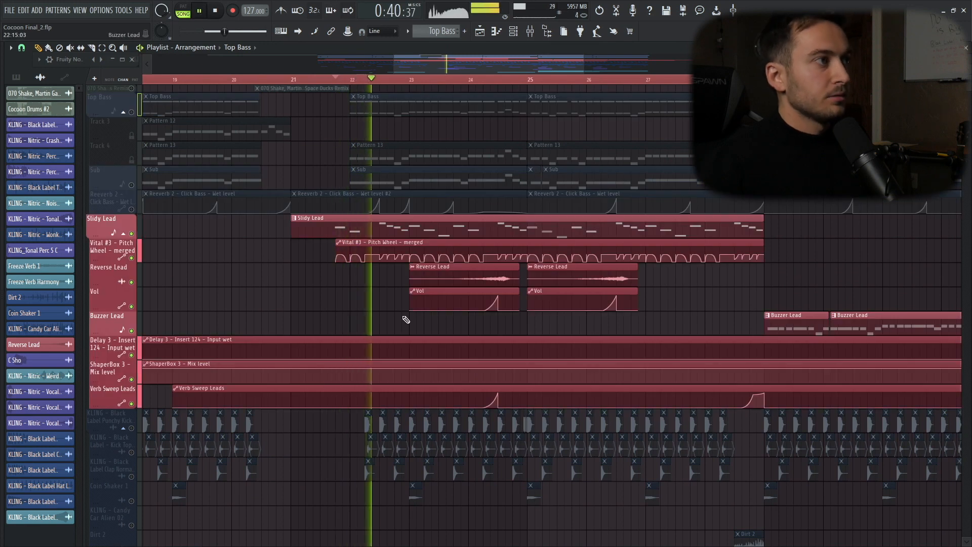
key("space")
Open the Slidy Lead notes in the piano roll and audition a time selection covering bars 5 to 8.
double_click(403, 232)
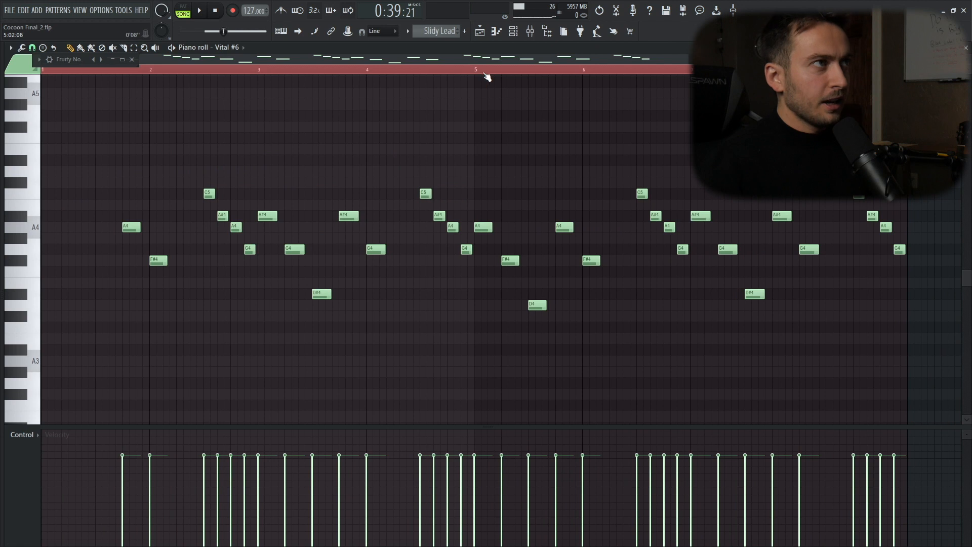
left_click(478, 71)
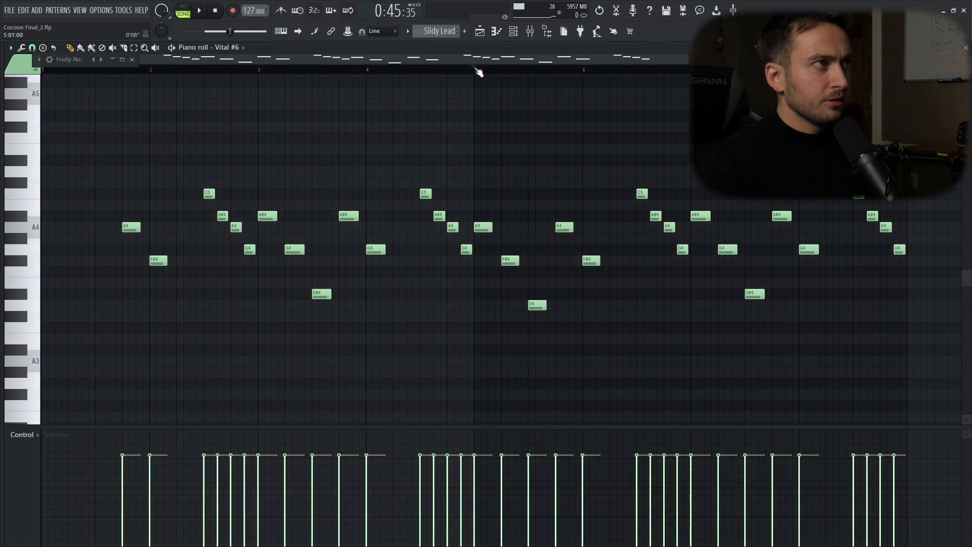
left_click_drag(477, 72, 834, 249)
left_click_drag(442, 55, 479, 58)
scroll(965, 395, "up", 2)
left_click(305, 283)
key("space")
key("space")
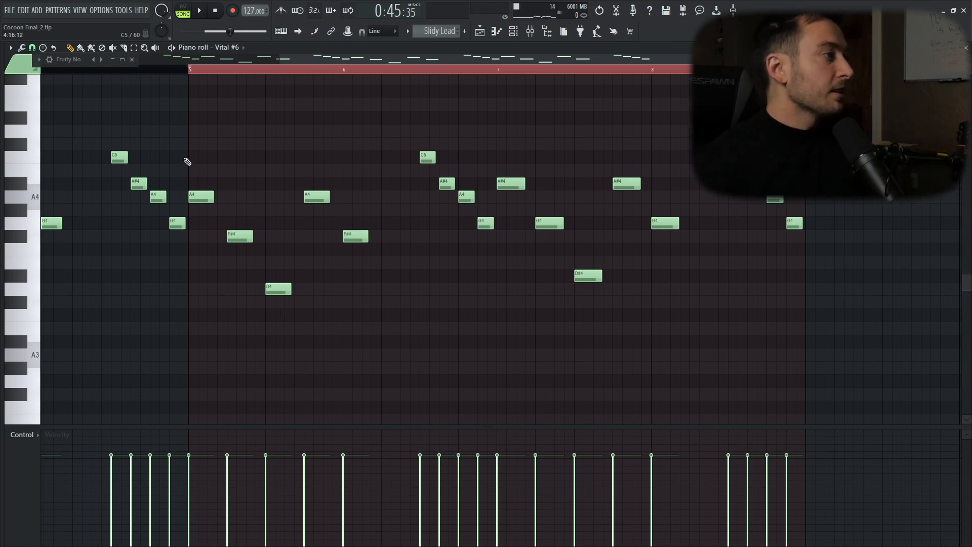
Try the five lead notes starting at bar 5 one semitone higher, and return them to their original pitch.
left_click_drag(190, 154, 384, 394)
left_click(384, 394, "ctrl")
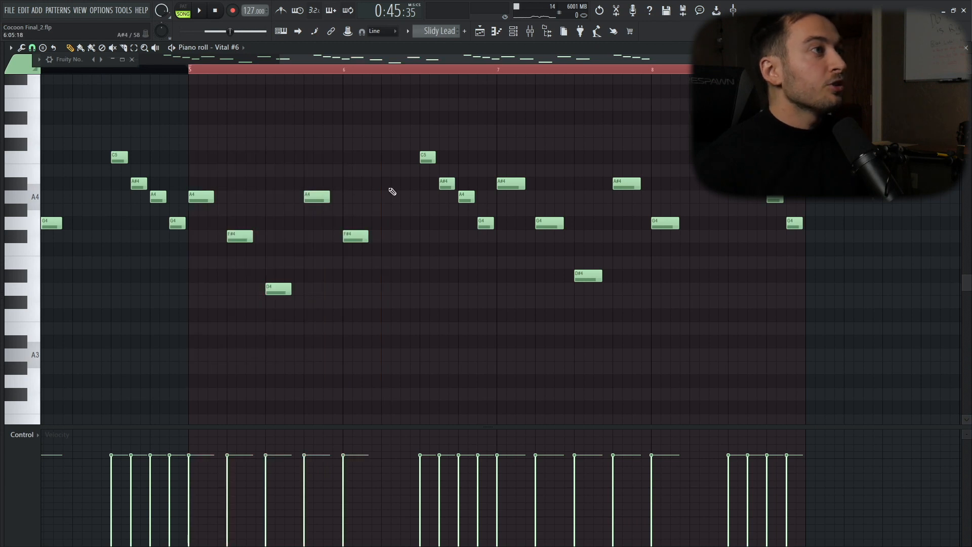
left_click_drag(195, 158, 387, 360)
key("Up")
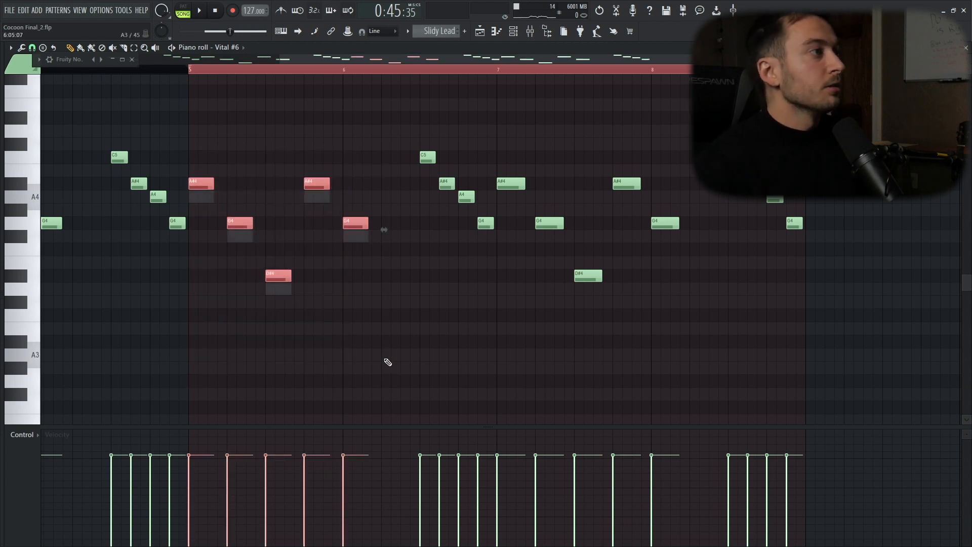
key("Down")
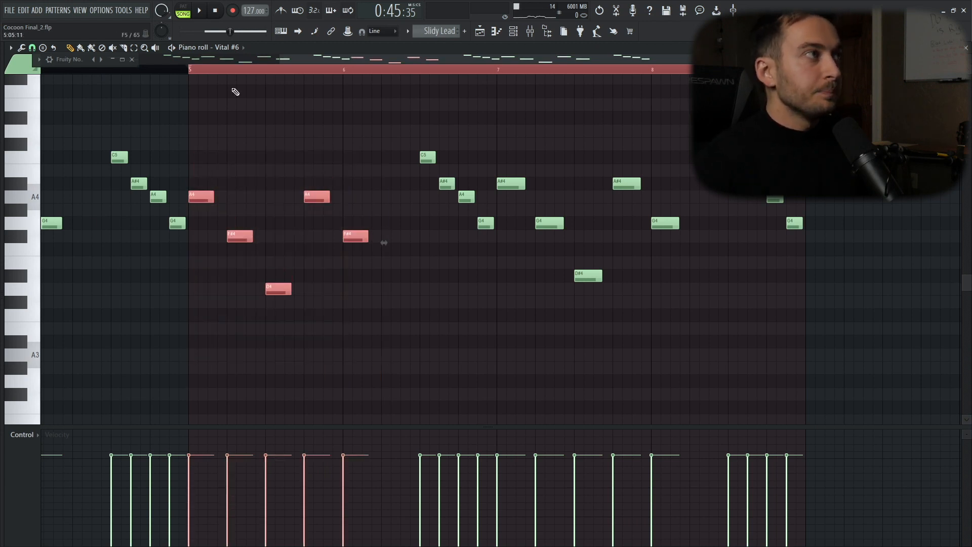
Audition the lead phrase from bar 5 and set the playback start to bar 7.
key("space")
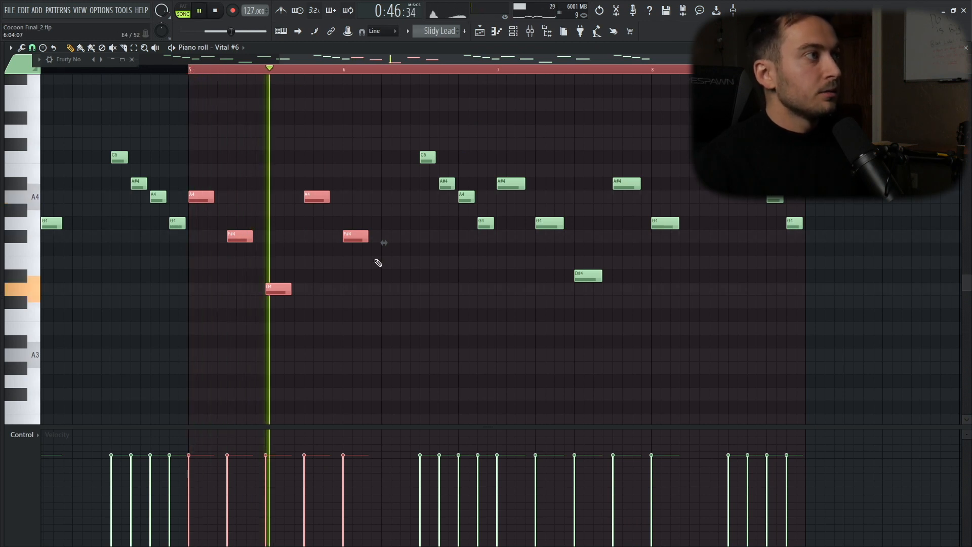
left_click(531, 270)
left_click(497, 69)
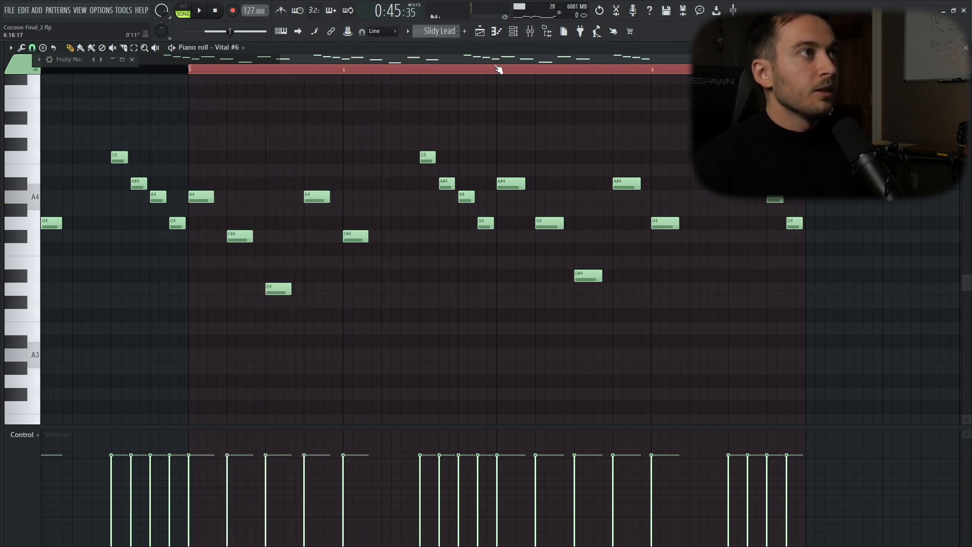
key("space")
Shift the five-note lead phrase at bar 7 back to bar 5 to compare it with the phrase there.
left_click_drag(682, 139, 516, 335)
key("shift+Left")
key("shift+Left")
key("shift+Left")
key("shift+Left")
key("shift+Left")
key("shift+Left")
key("shift+Left")
key("shift+Left")
key("shift+Left")
key("shift+Left")
key("shift+Left")
key("shift+Left")
key("shift+Left")
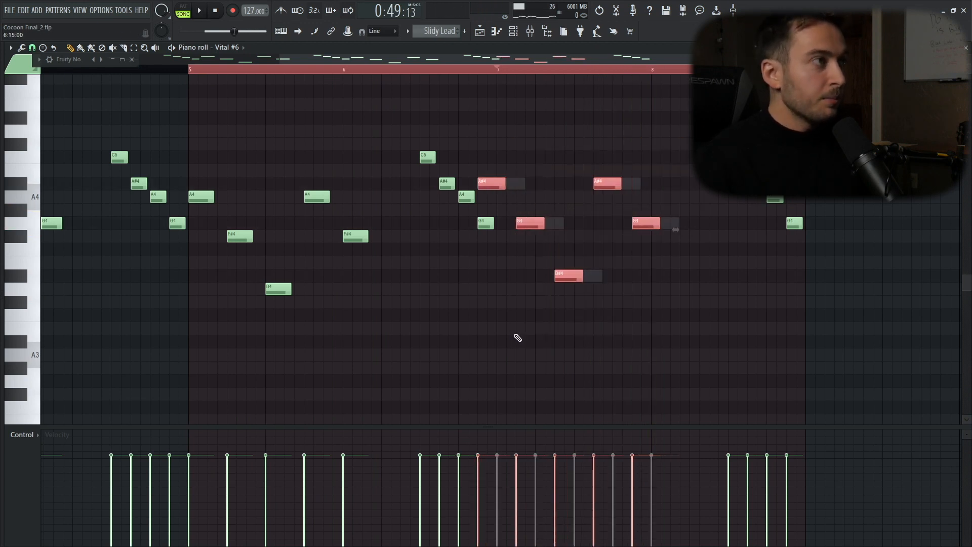
key("shift+Left")
key("shift+Left")
key("shift+Left")
key("shift+Left")
key("shift+Left")
key("shift+Left")
key("shift+Left")
key("shift+Left")
key("shift+Left")
key("shift+Left")
key("shift+Left")
key("shift+Left")
key("shift+Left")
key("shift+Left")
key("shift+Left")
key("shift+Left")
key("shift+Left")
key("shift+Left")
key("shift+Left")
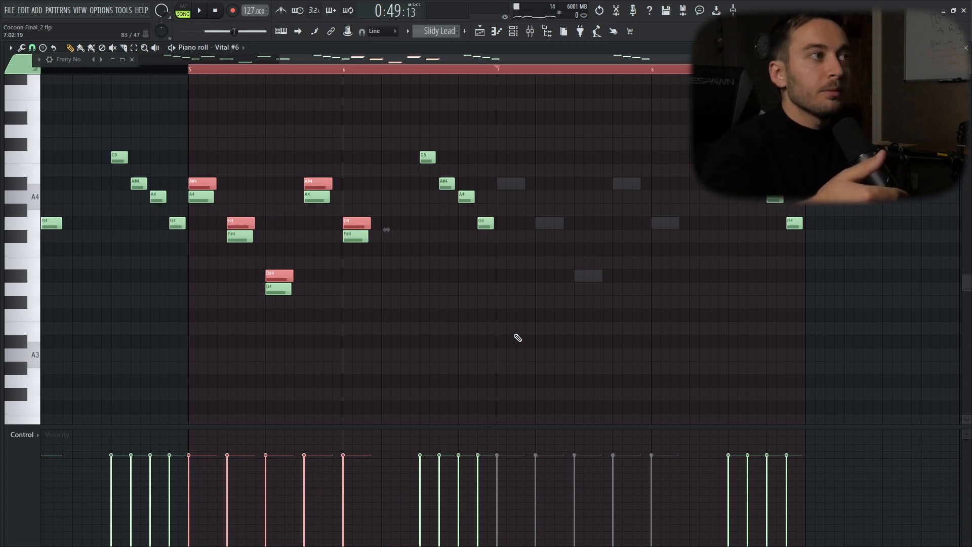
Return the shifted five-note lead phrase from bar 5 to its original position at bar 7.
key("shift+Right")
key("shift+Right")
key("shift+Right")
key("shift+Right")
key("shift+Right")
key("shift+Right")
key("shift+Right")
key("shift+Right")
key("shift+Right")
key("shift+Right")
key("shift+Right")
key("shift+Right")
key("shift+Right")
key("shift+Right")
key("shift+Right")
key("shift+Right")
key("shift+Right")
key("shift+Right")
key("shift+Right")
key("shift+Right")
key("shift+Right")
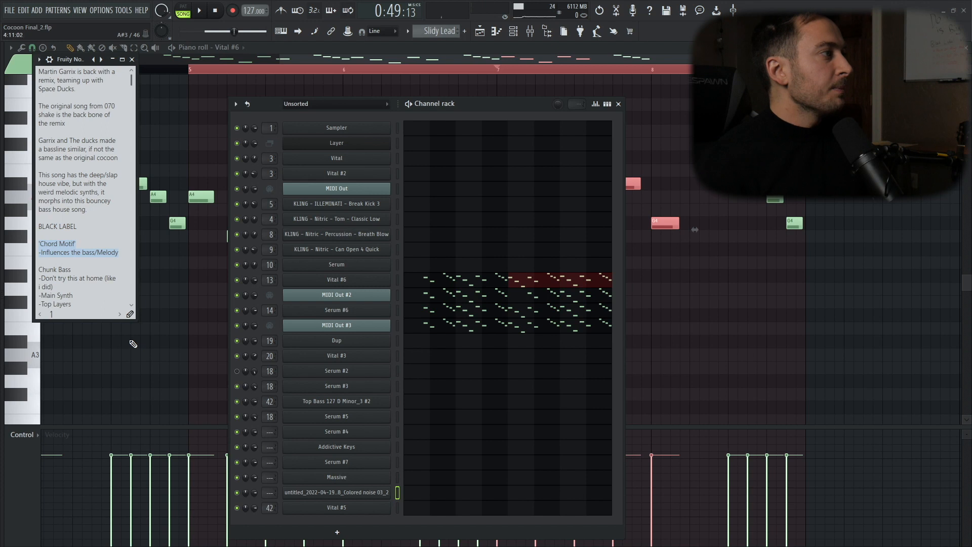
Highlight the Chunk Bass section in the project notes.
scroll(83, 206, "down", 4)
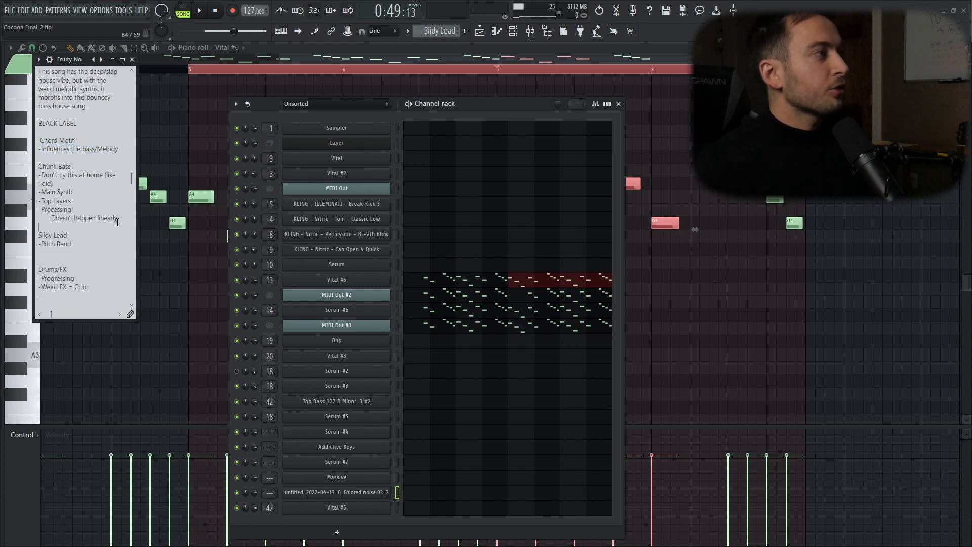
left_click_drag(118, 222, 40, 177)
Solo the Top Bass track group in the playlist and audition the arrangement from bar 13.
left_click(479, 32)
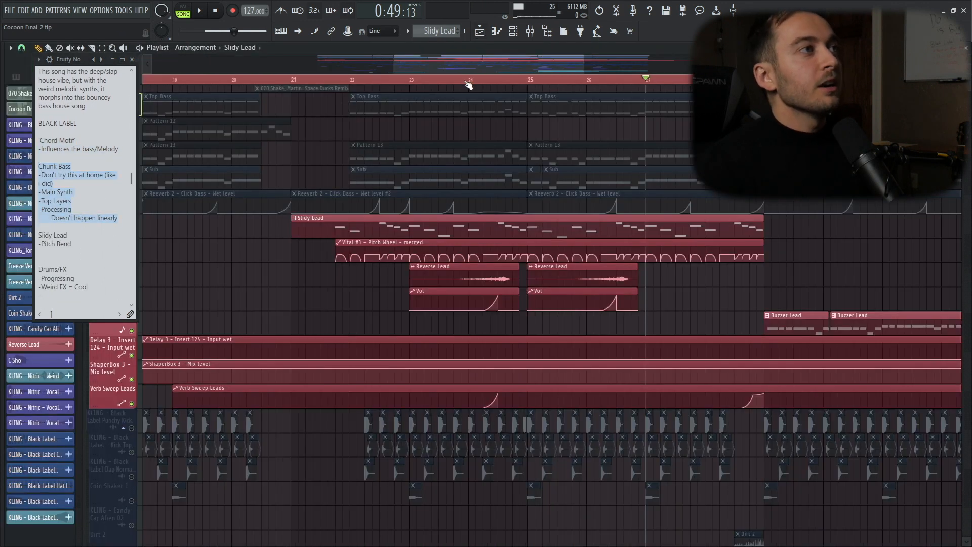
left_click_drag(429, 64, 295, 71)
left_click(393, 80)
left_click_drag(76, 60, 50, 68)
right_click(131, 112)
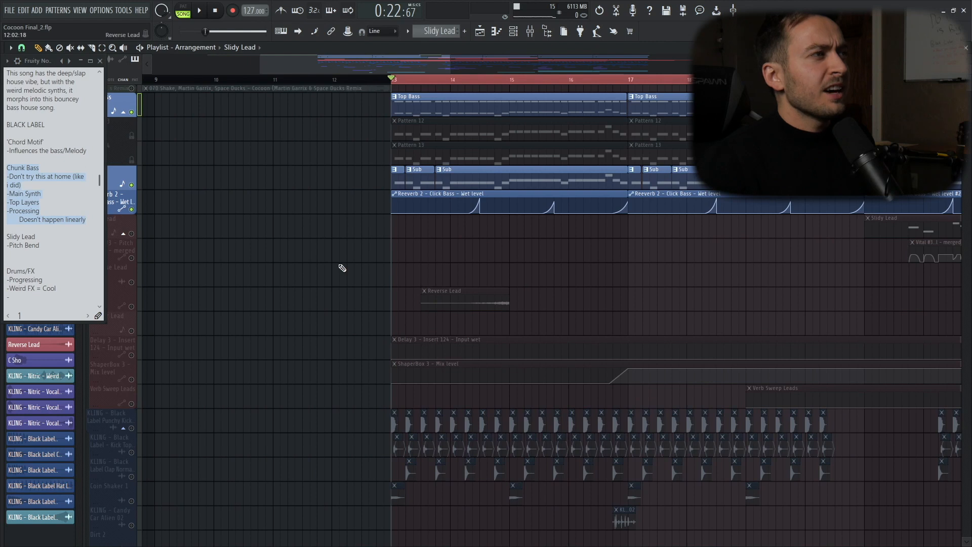
key("space")
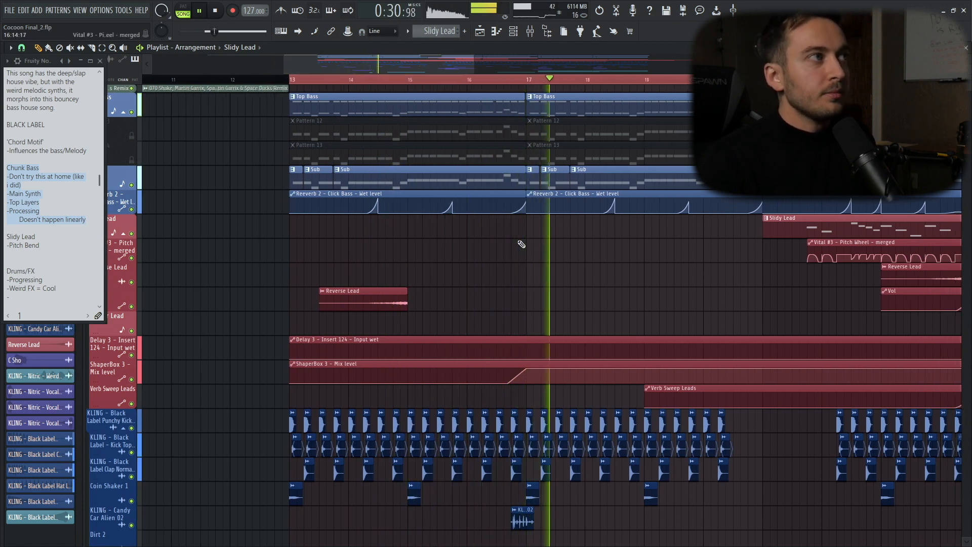
key("space")
Audition the individual Top Bass sound layers with the channel rack open.
key("F6")
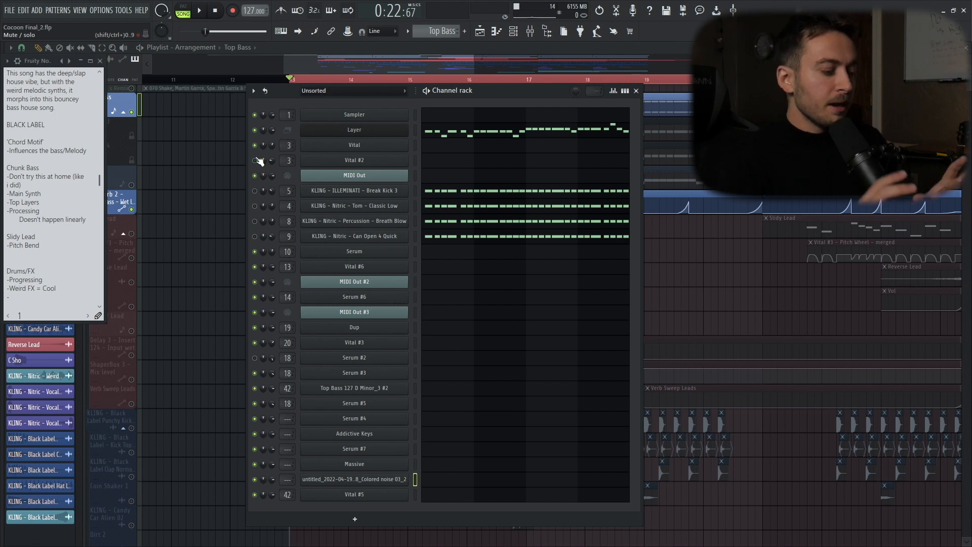
key("space")
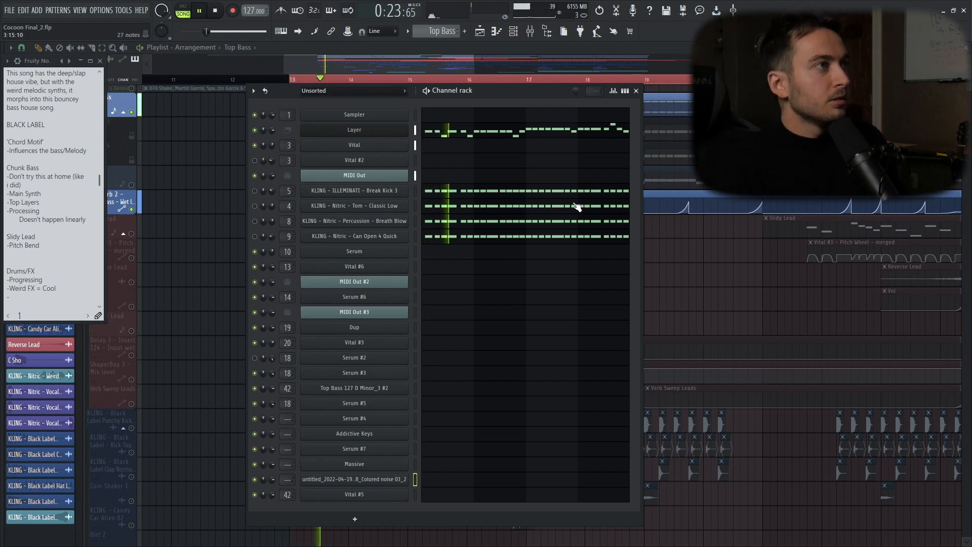
key("space")
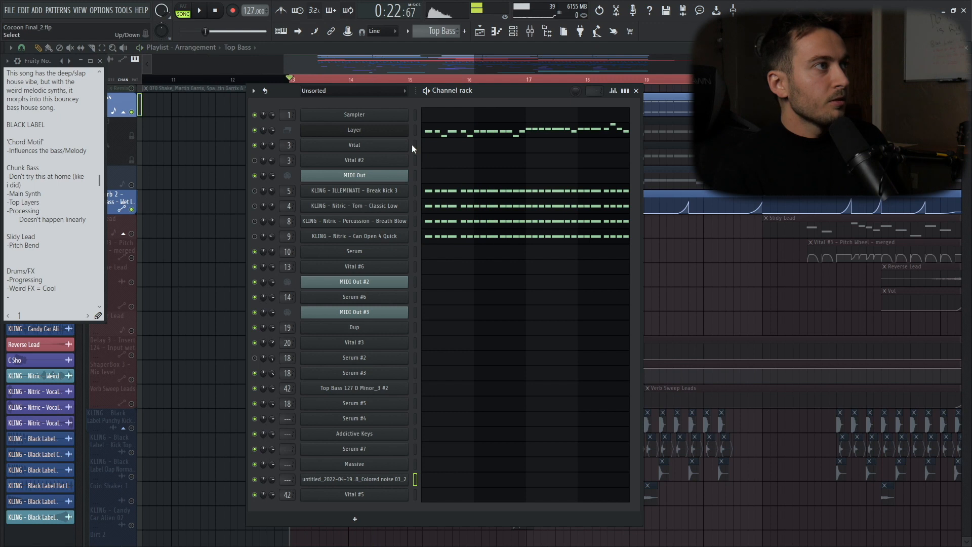
key("space")
key("space")
key("F6")
key("space")
key("space")
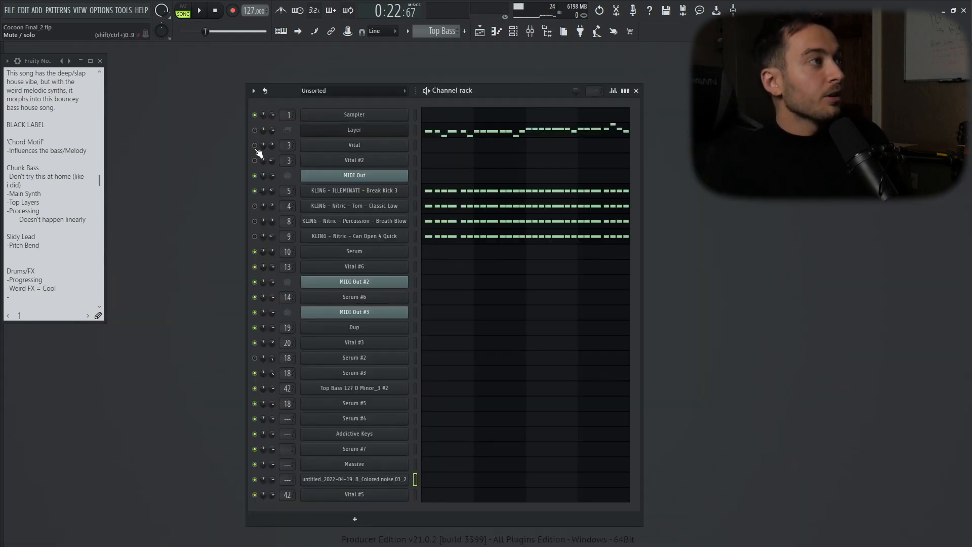
Open and preview the Break Kick 3, Tom - Classic Low, Percussion - Breath Blow and Can Open 4 Quick samples.
left_click(381, 192)
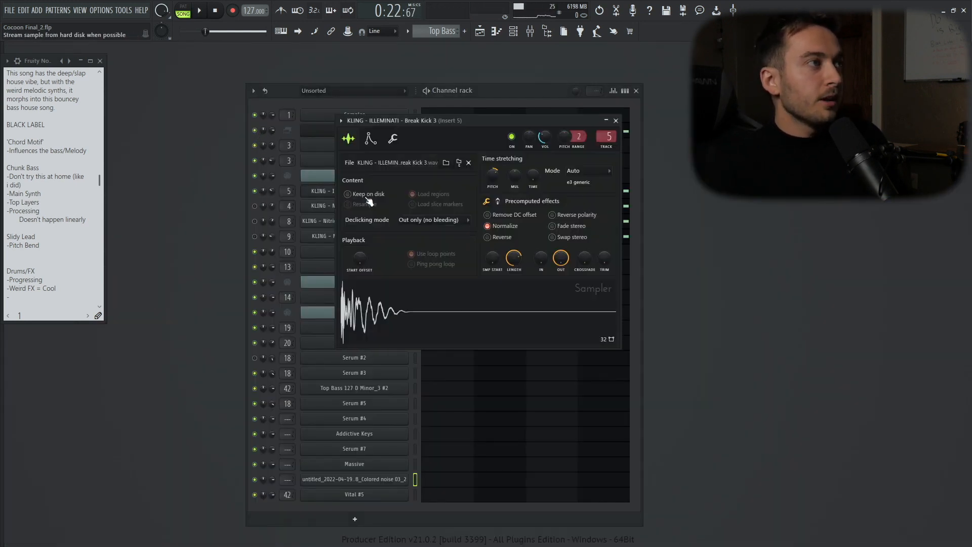
left_click_drag(406, 138, 653, 123)
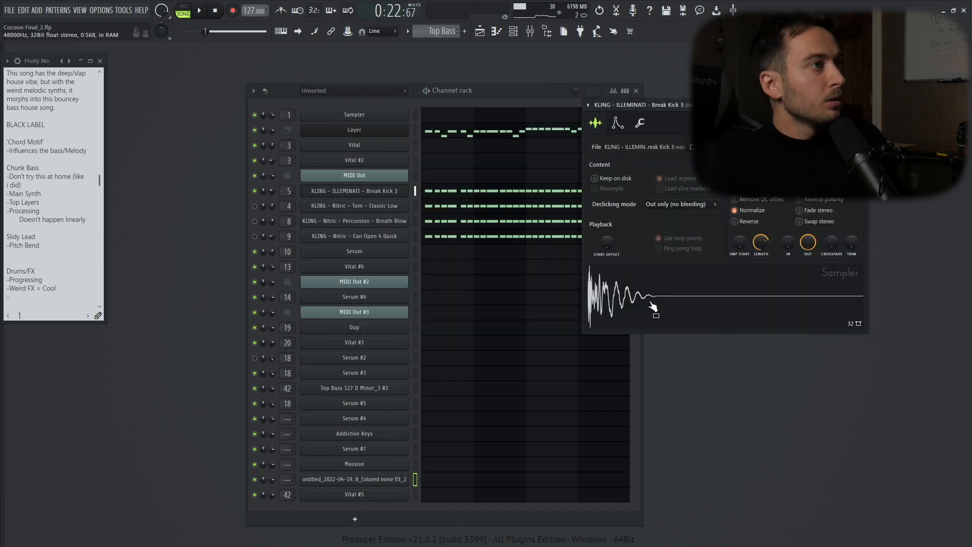
left_click(355, 206)
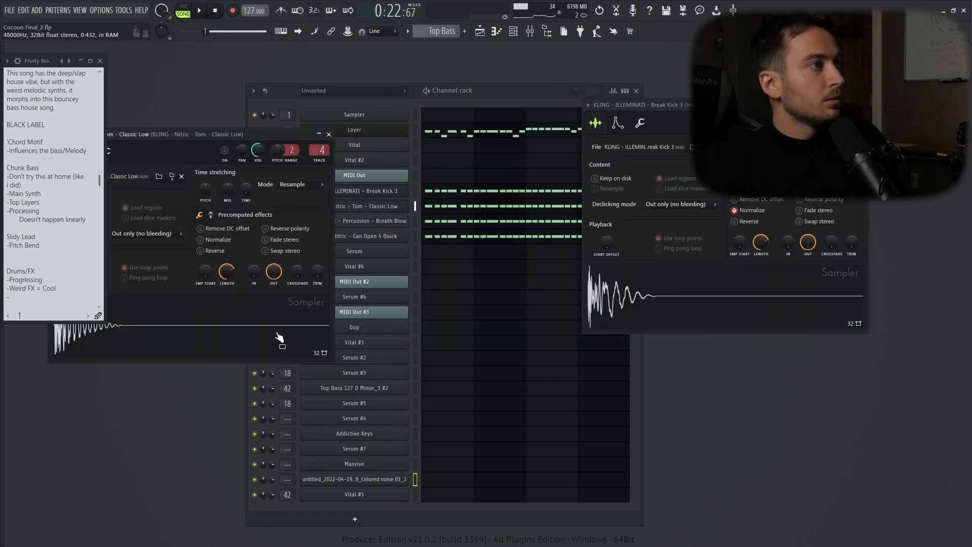
left_click(415, 221)
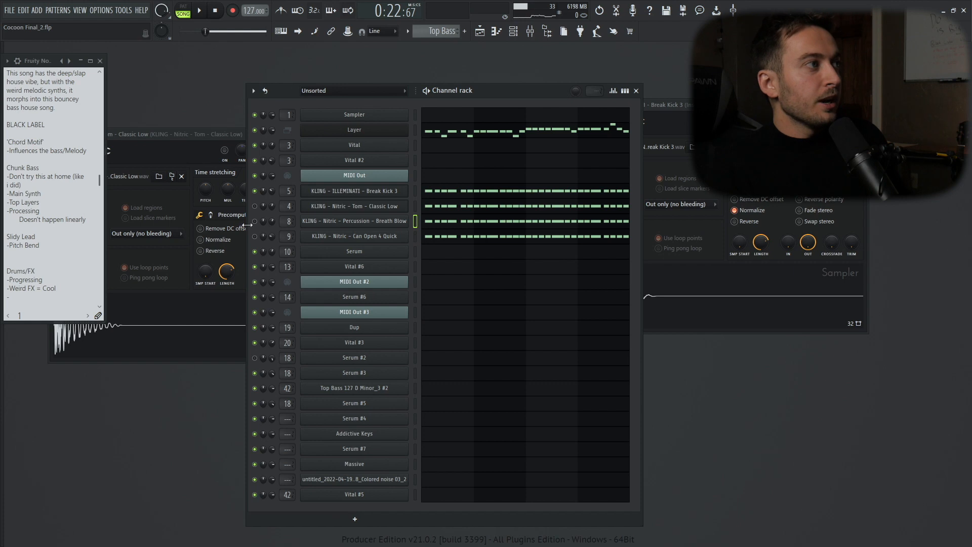
left_click(376, 225)
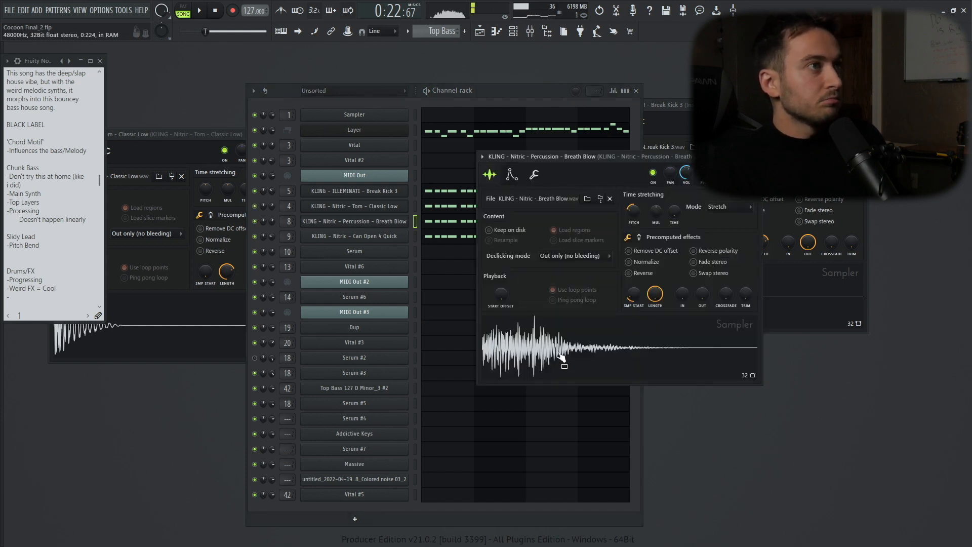
left_click(343, 236)
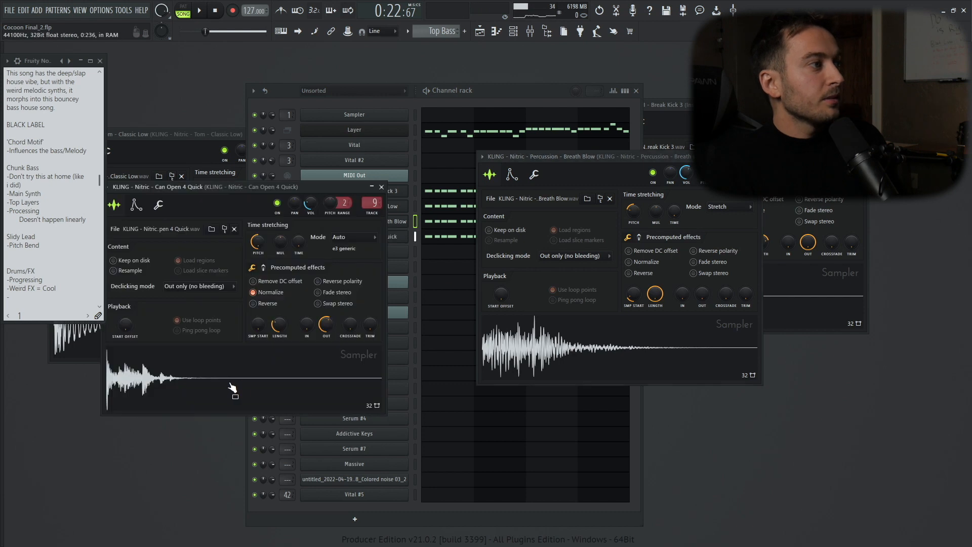
key("Escape")
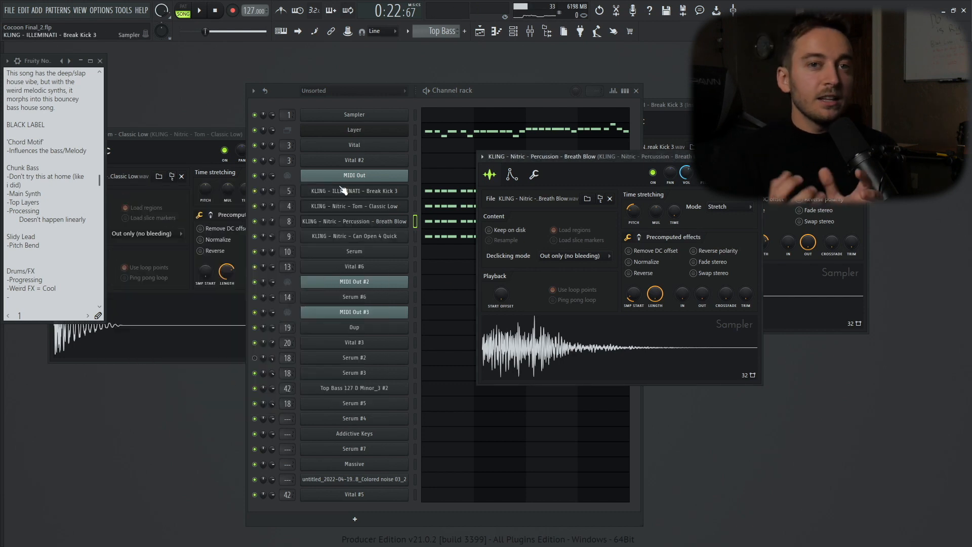
Audition the combined Top Bass layers in pattern mode, and open the Break Kick 3 notes in the piano roll.
left_click(254, 130)
key("space")
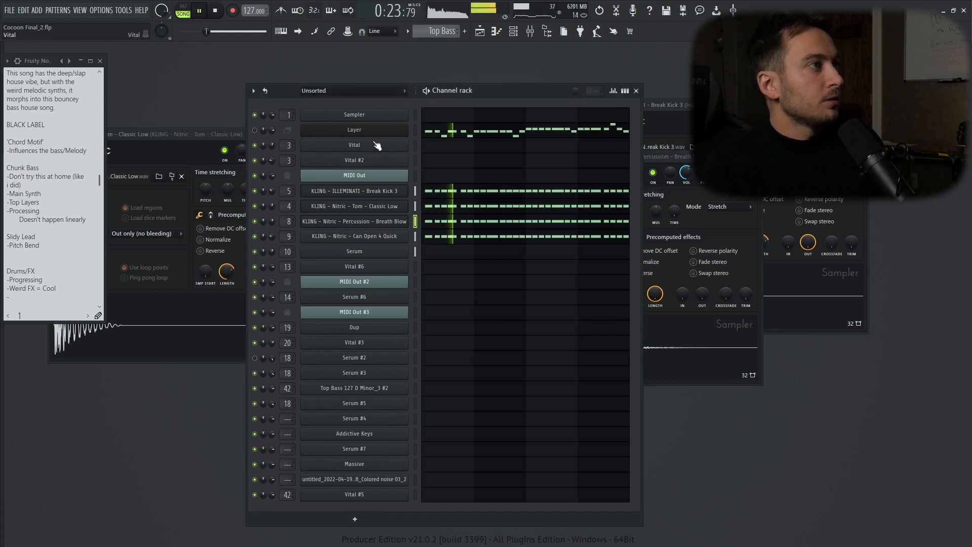
key("l")
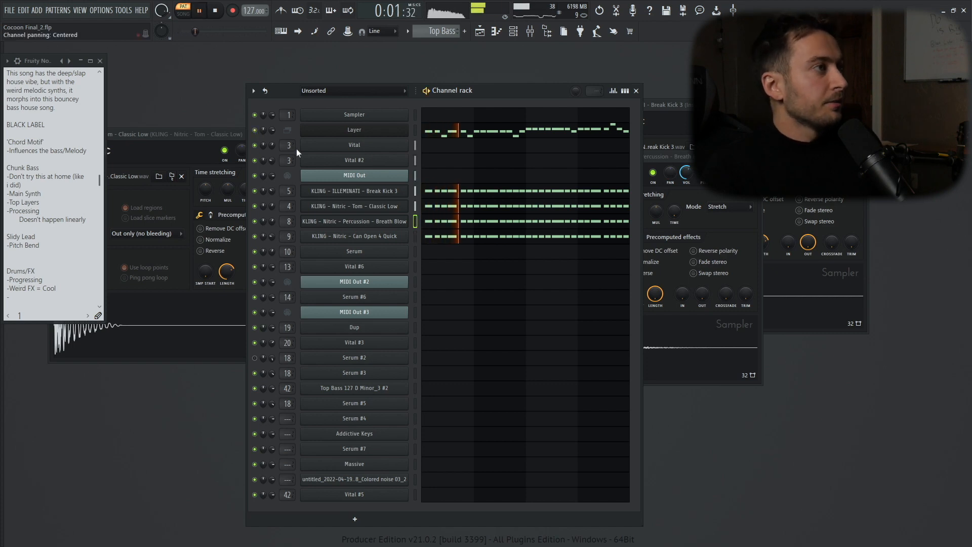
left_click(440, 195)
key("space")
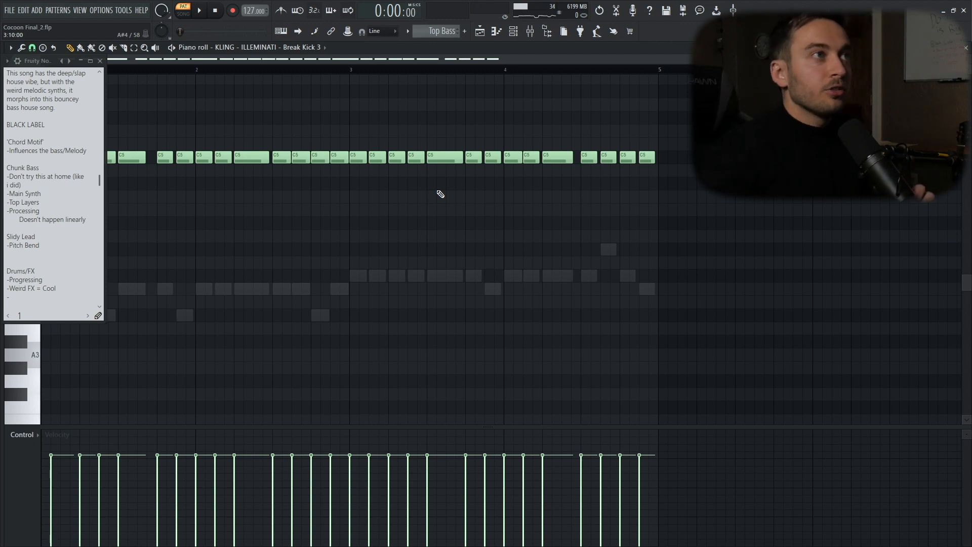
Try the Layer's melody notes on the four percussion samples, audition the pattern, and undo the note changes.
left_click(80, 60)
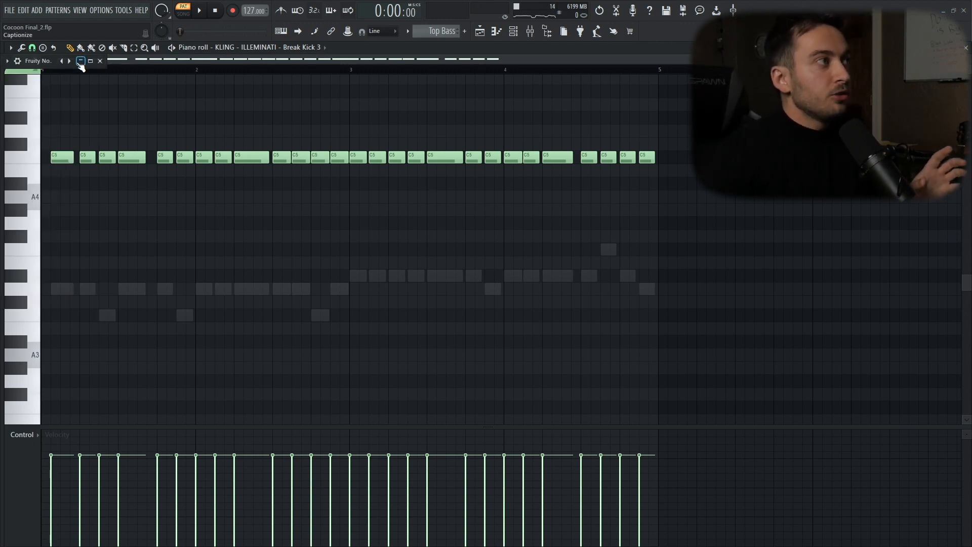
left_click(516, 32)
left_click(415, 206)
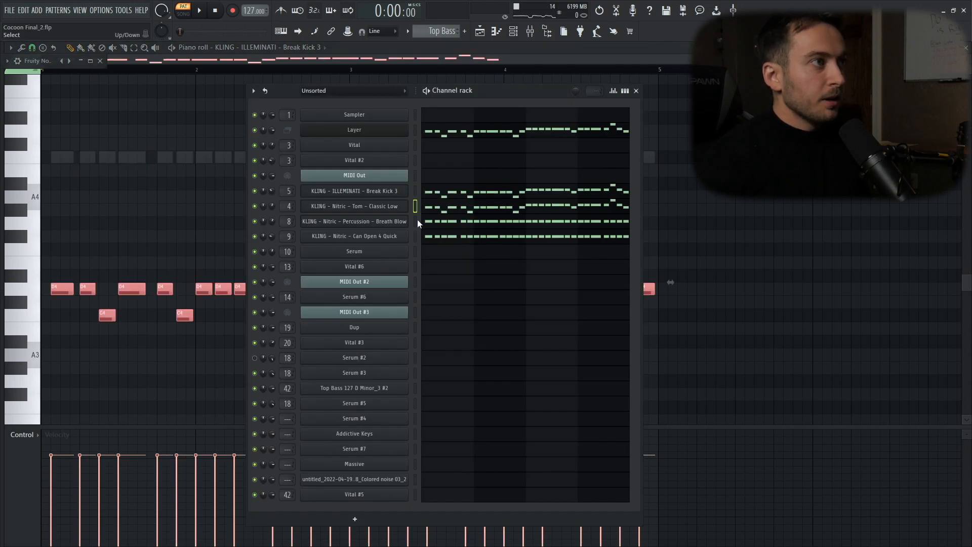
key("space")
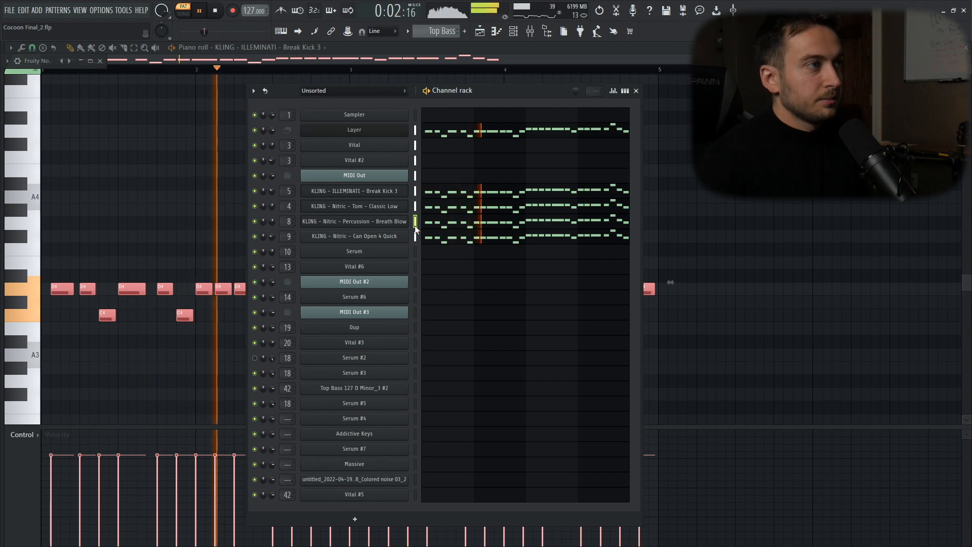
key("space")
key("ctrl+z")
key("ctrl+z")
key("ctrl+z")
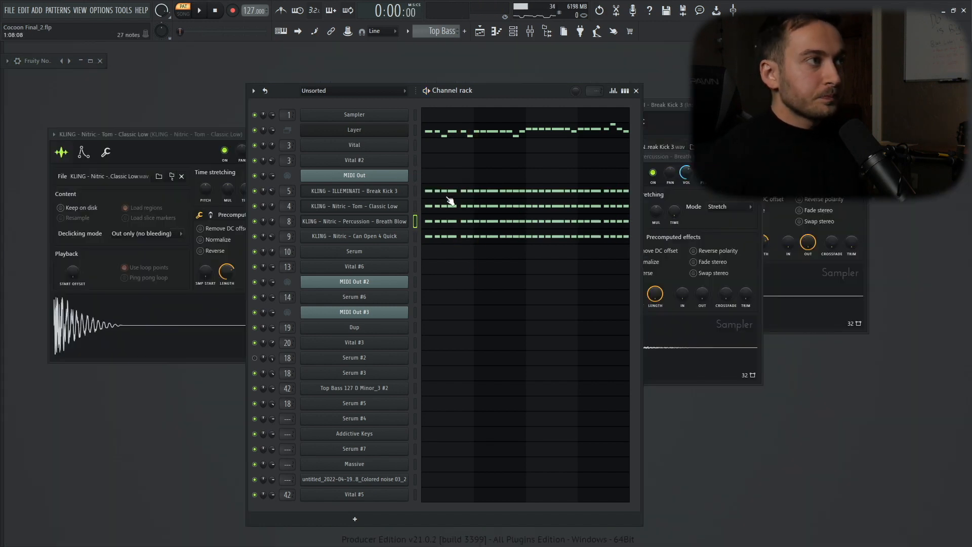
Audition the pattern with Break Kick 3's single-pitch notes open in the piano roll.
key("F12")
key("space")
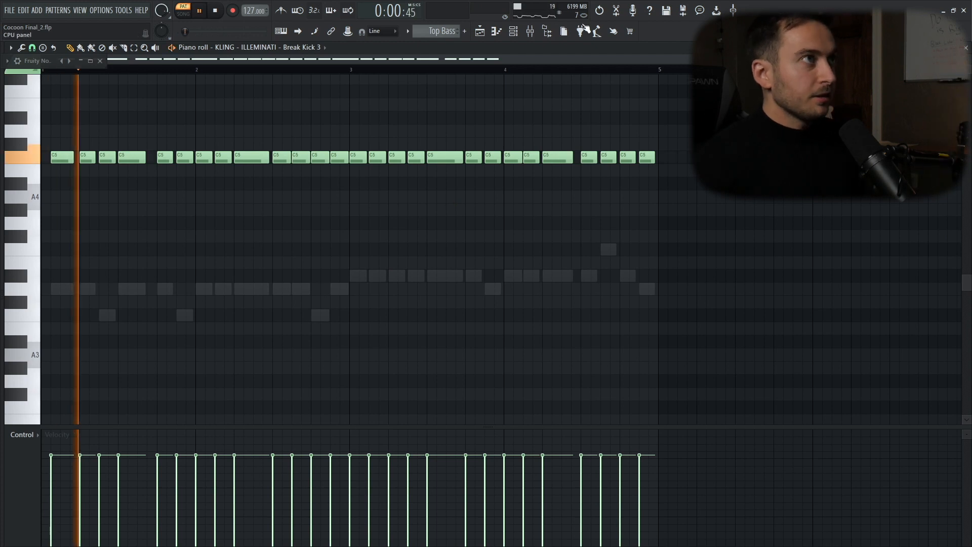
key("space")
Replace the Break Kick 3 notes with the Layer's melody and bring them up in the piano roll.
key("F6")
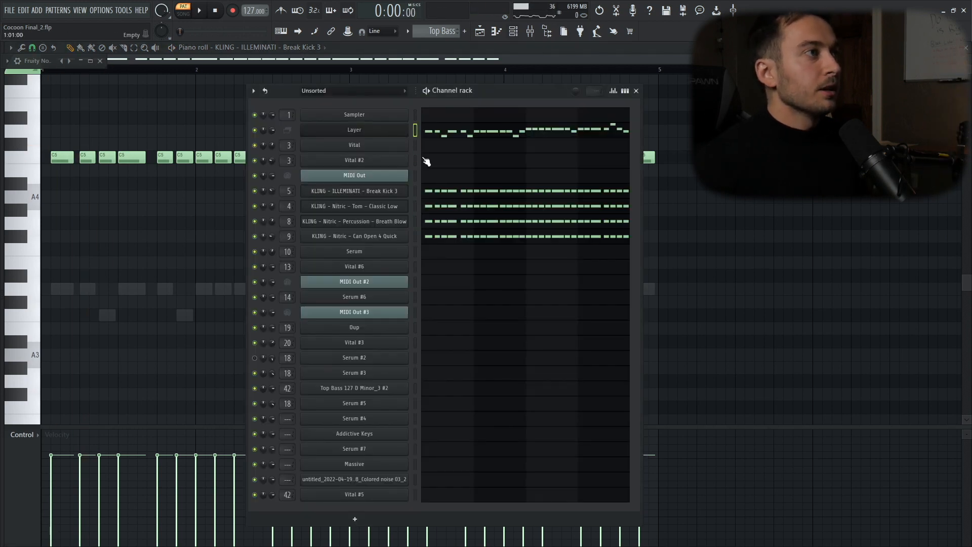
left_click(415, 192)
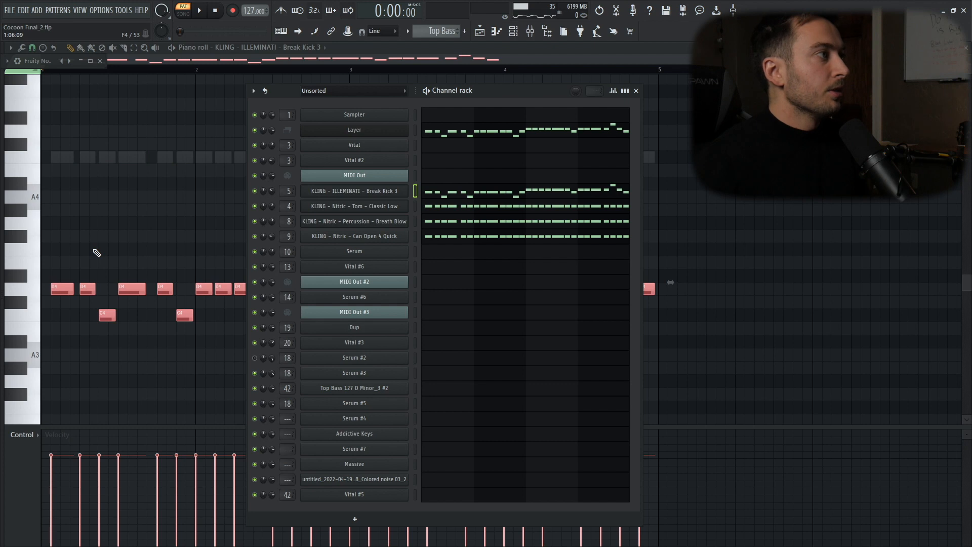
key("ctrl+z")
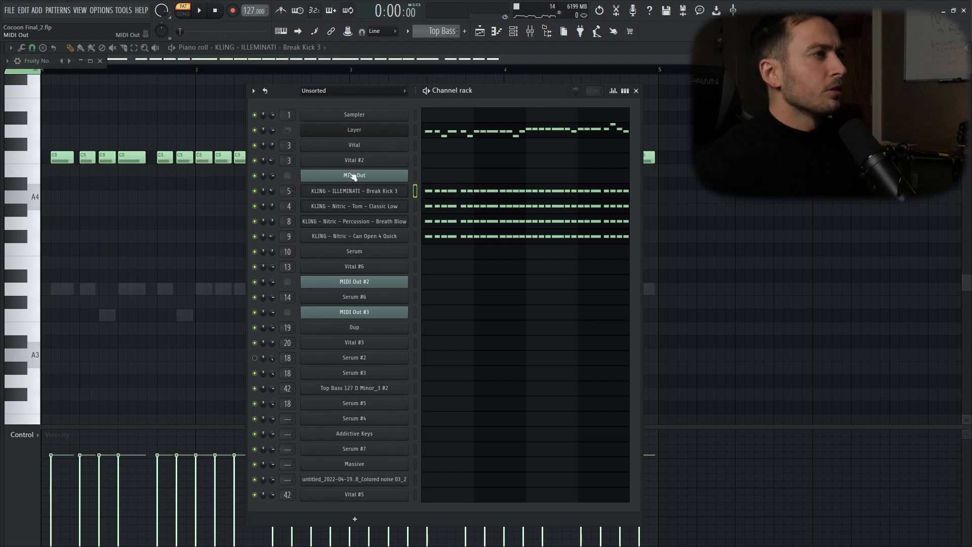
key("ctrl+z")
left_click(65, 254)
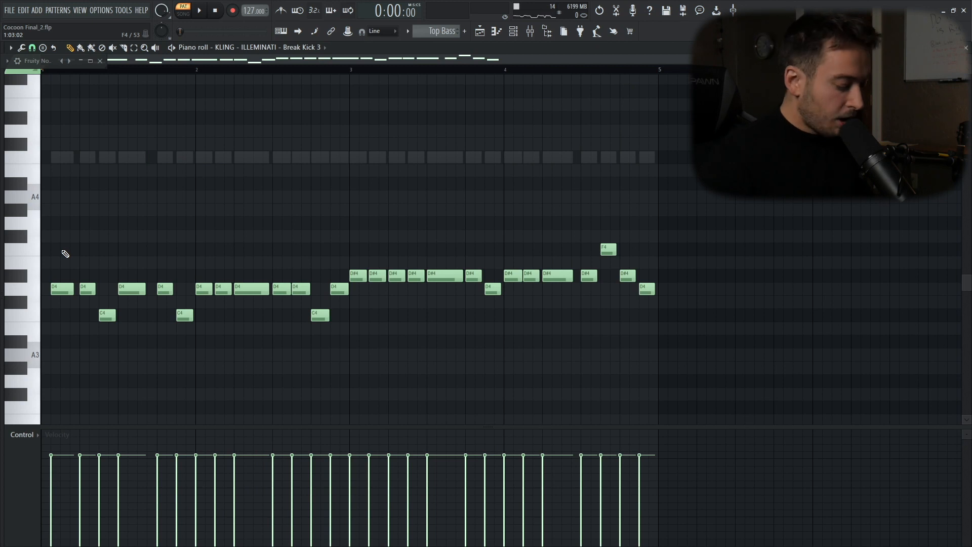
Flatten the Break Kick 3 melody to a single pitch with the limiter / transposer, using keyboard range C5..C5 and transpose -22.
key("alt+k")
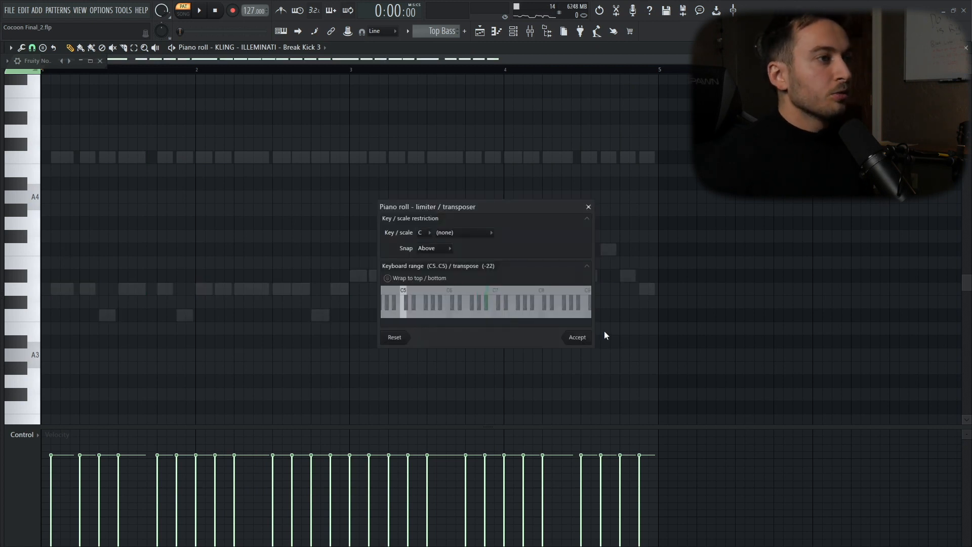
left_click(577, 337)
mouse_move(966, 282)
left_mouse_down()
mouse_move(963, 203)
mouse_move(960, 321)
mouse_move(964, 284)
left_mouse_up()
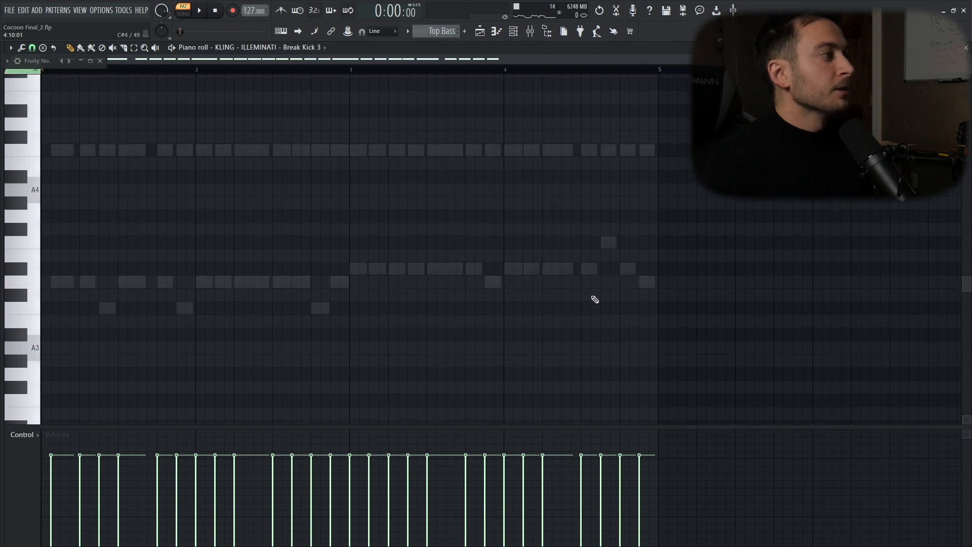
scroll(595, 299, "down", 4)
Transpose all the flattened Break Kick 3 notes up two octaves and down two semitones to C5.
key("ctrl+a")
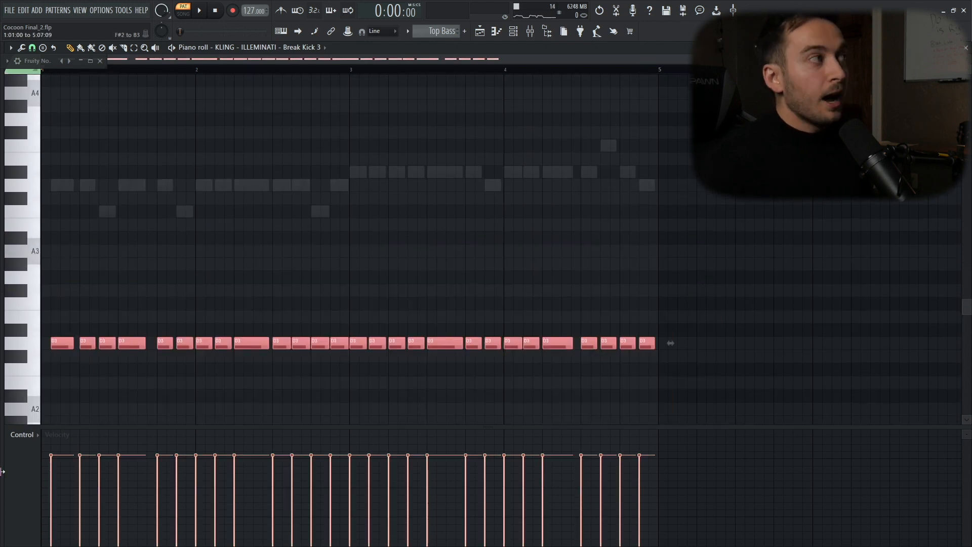
key("ctrl+Up")
key("ctrl+Up")
scroll(223, 210, "down", 2)
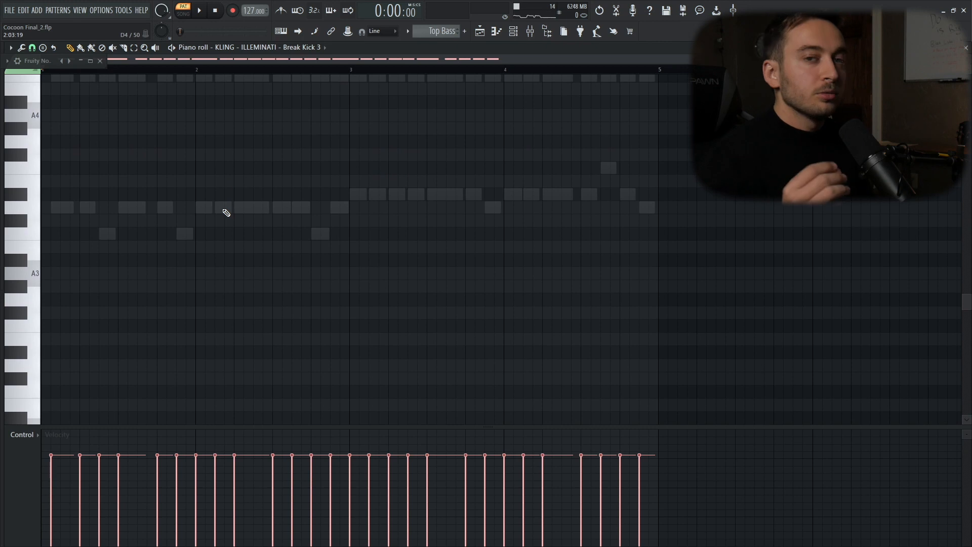
scroll(226, 212, "up", 4)
key("Down")
key("Down")
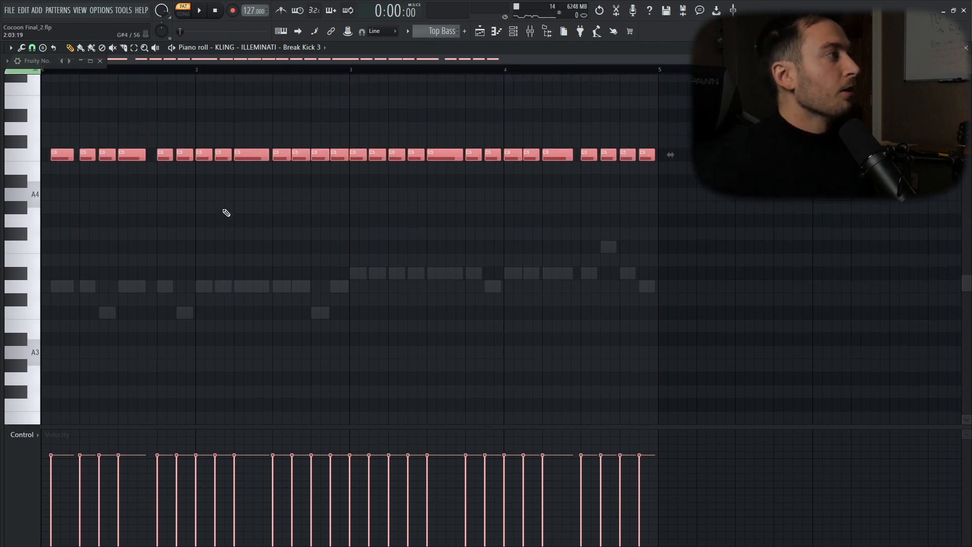
Deselect the Break Kick 3 notes and audition the Top Bass pattern with the flattened C5 line.
key("space")
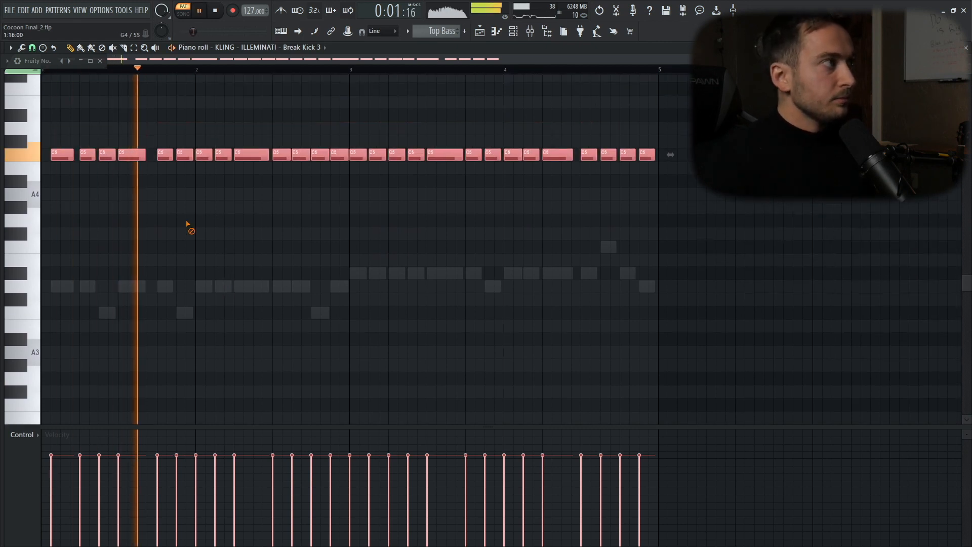
key("ctrl+d")
key("space")
key("F6")
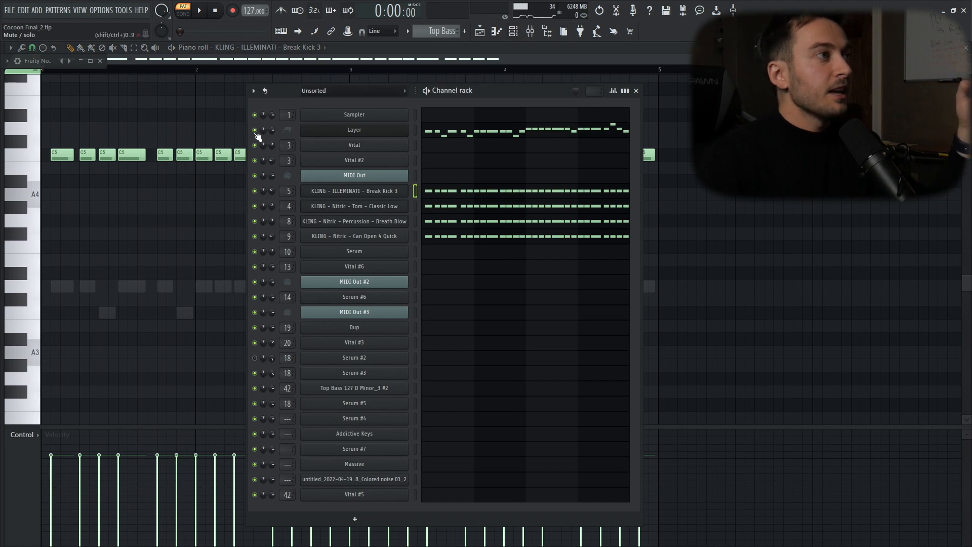
key("F6")
key("space")
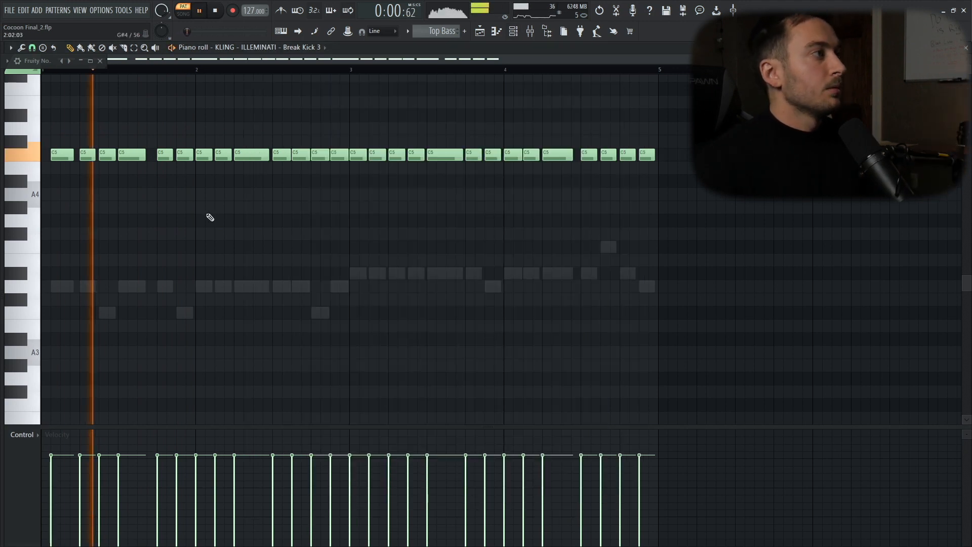
key("space")
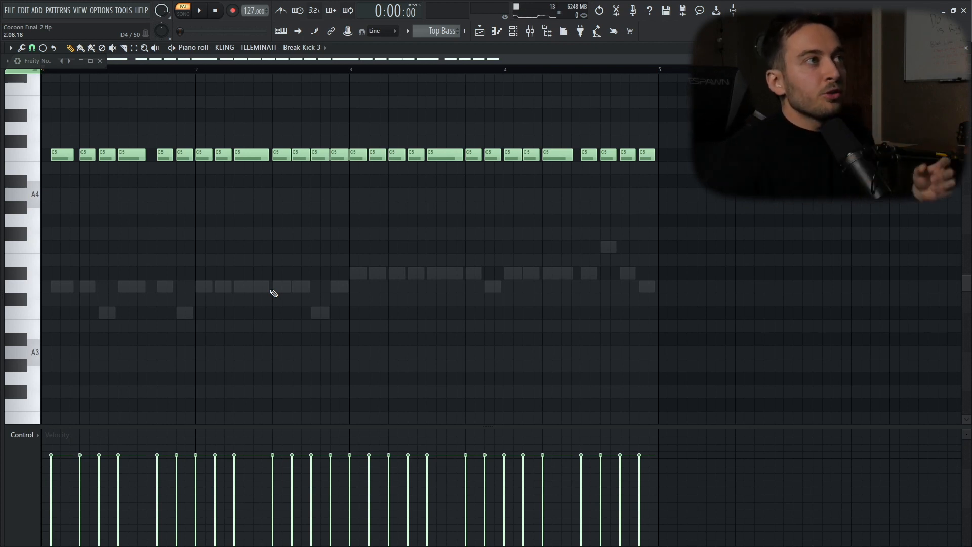
Open the first Vital synth, audition it with Vital #2 and the four percussion samples muted, and start re-enabling the muted channels.
key("F6")
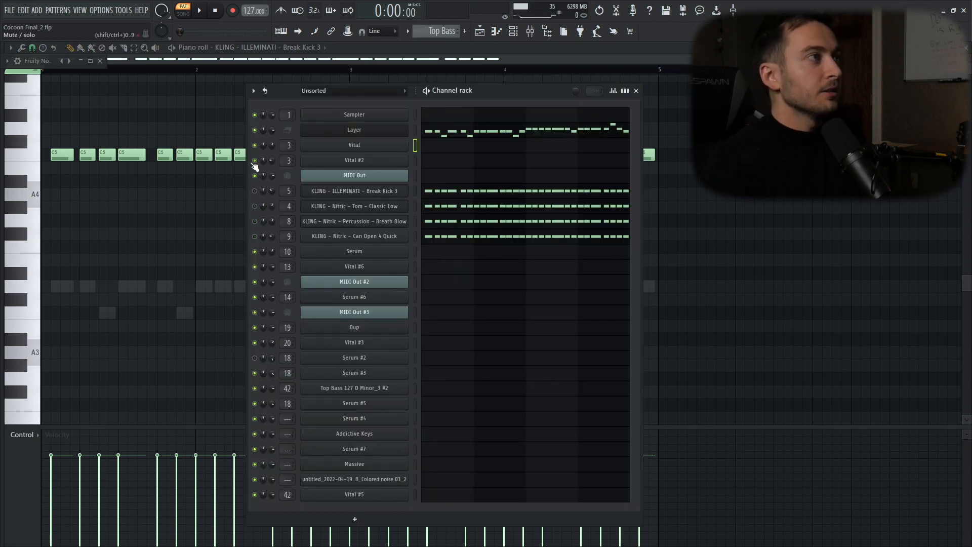
left_click(321, 149)
left_click_drag(445, 213, 414, 155)
key("space")
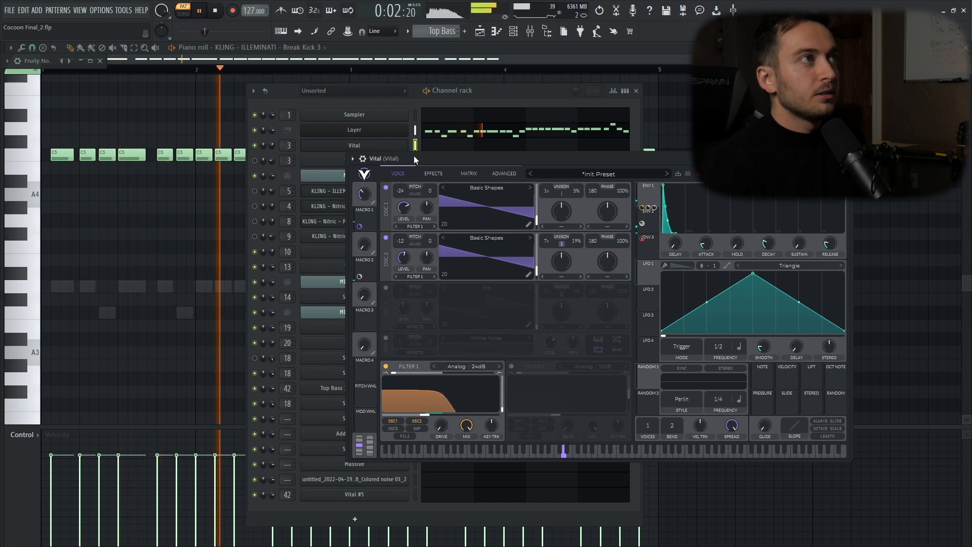
left_click_drag(414, 156, 433, 151)
left_click(255, 161)
key("space")
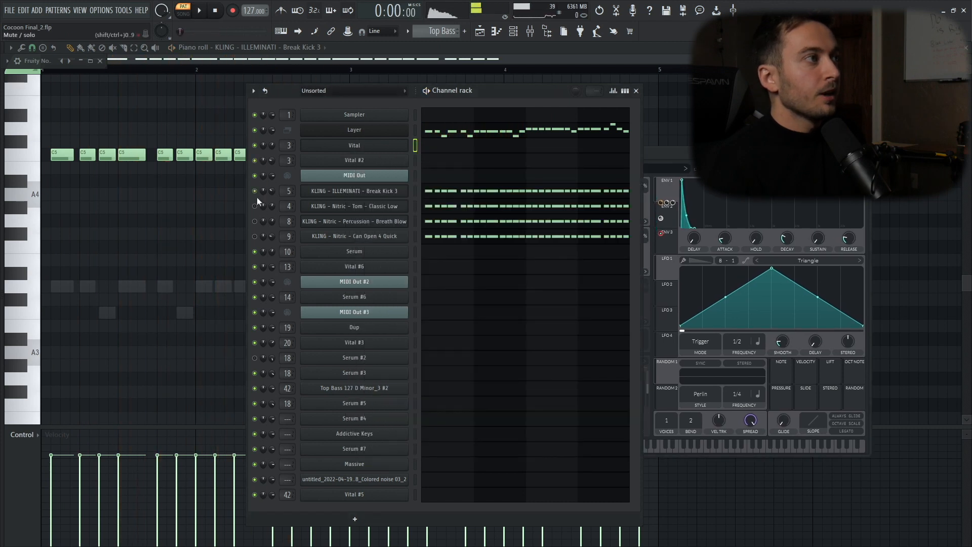
Inspect the Vital mixer insert's effects and arrange its two Fruity Parametric EQ 2 windows side by side.
key("F9")
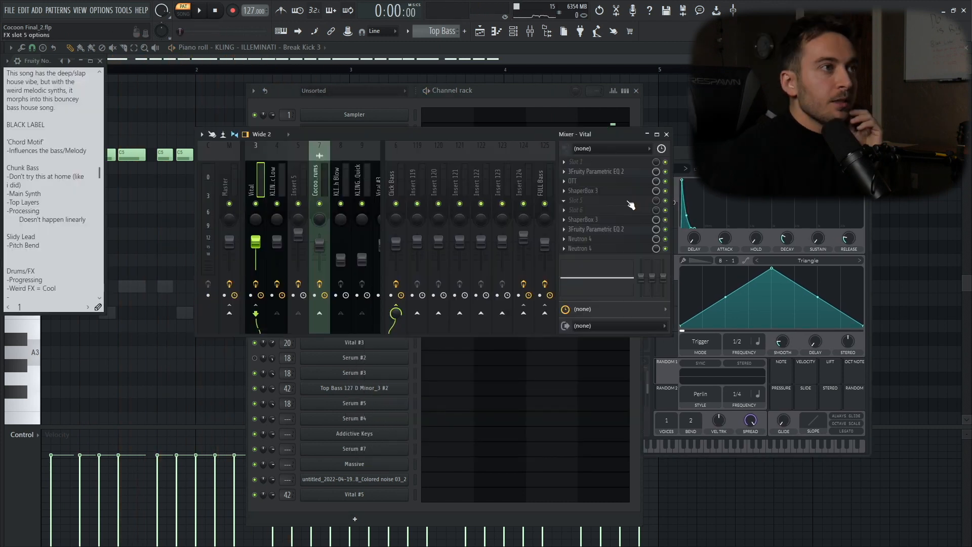
left_click(594, 241)
key("Escape")
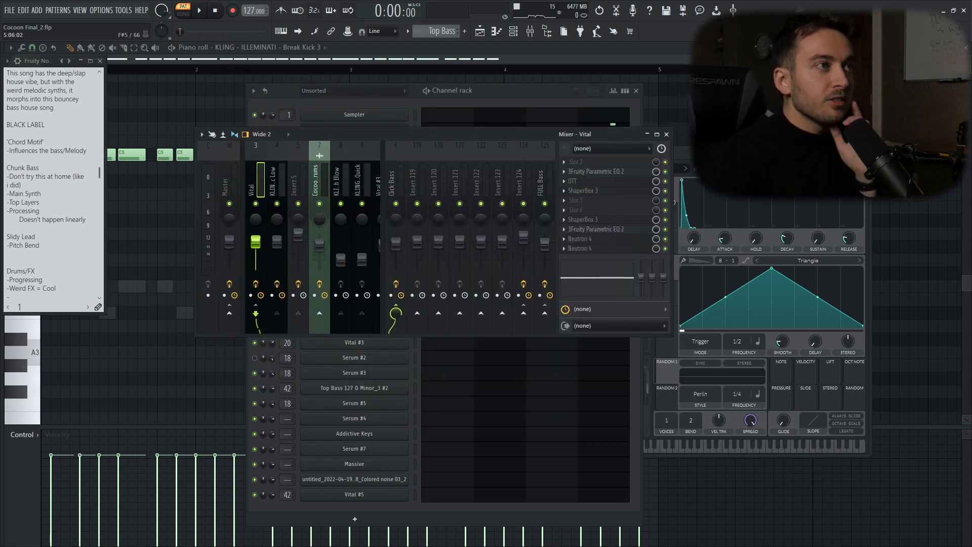
left_click(612, 172)
left_click(605, 230)
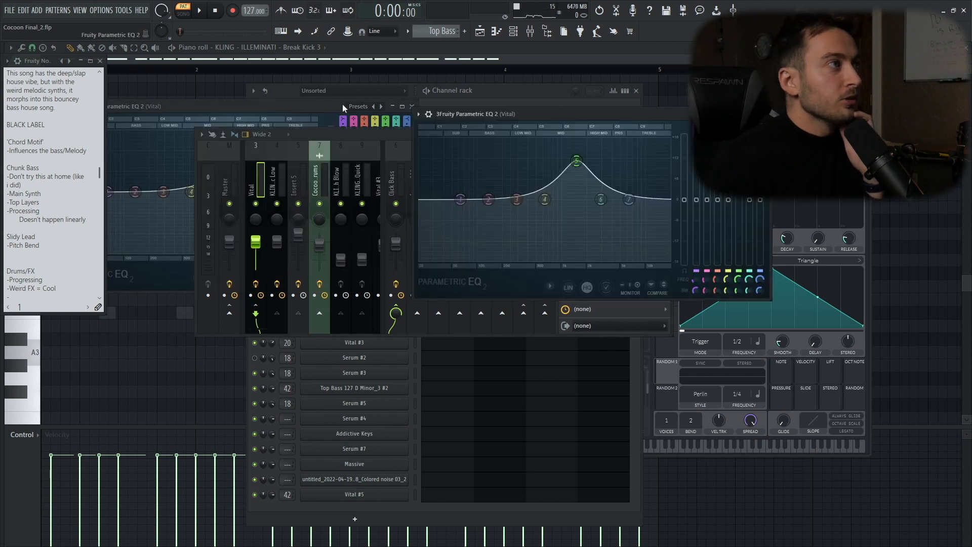
left_click(301, 107)
left_click_drag(498, 114, 584, 111)
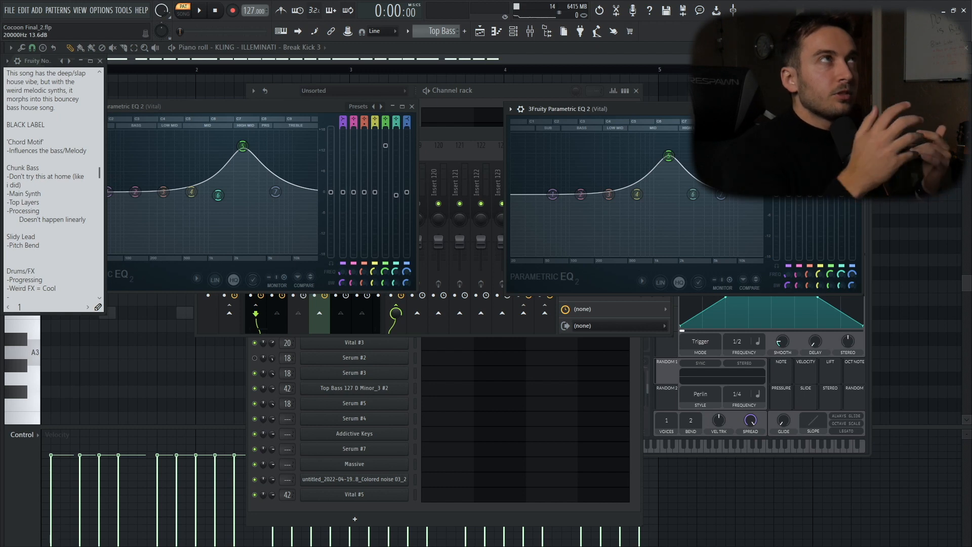
Compare the bass with both Fruity Parametric EQ 2 effects bypassed and re-enabled on the Vital mixer insert.
left_click(457, 152)
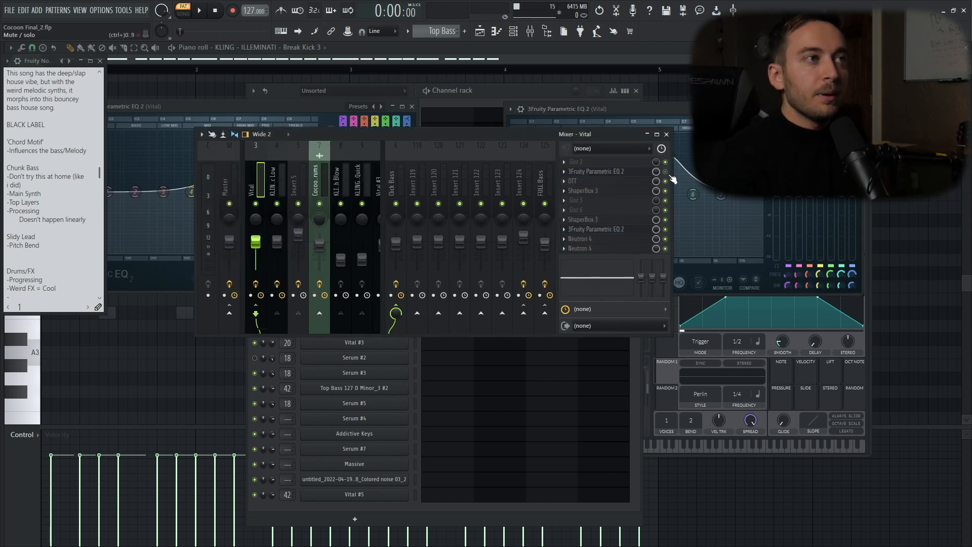
left_click_drag(522, 133, 537, 225)
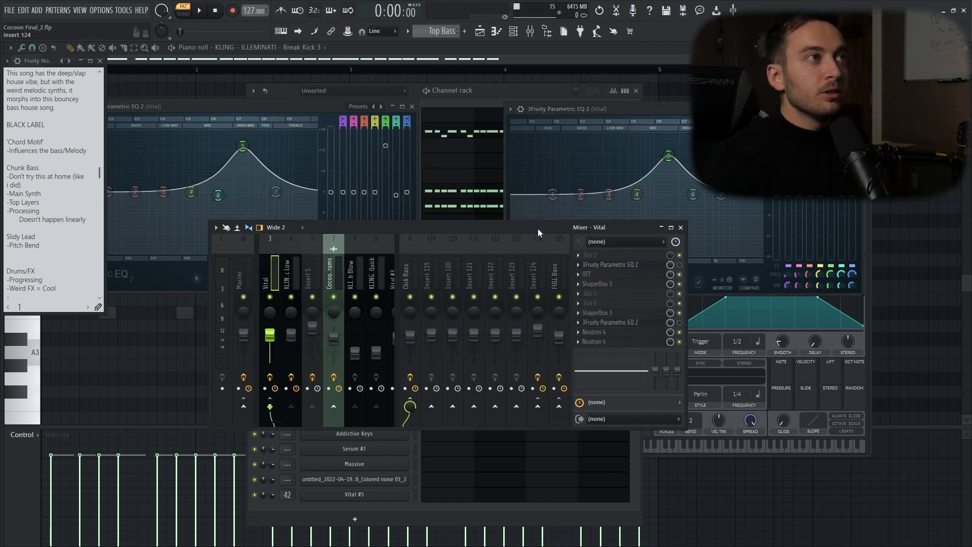
key("space")
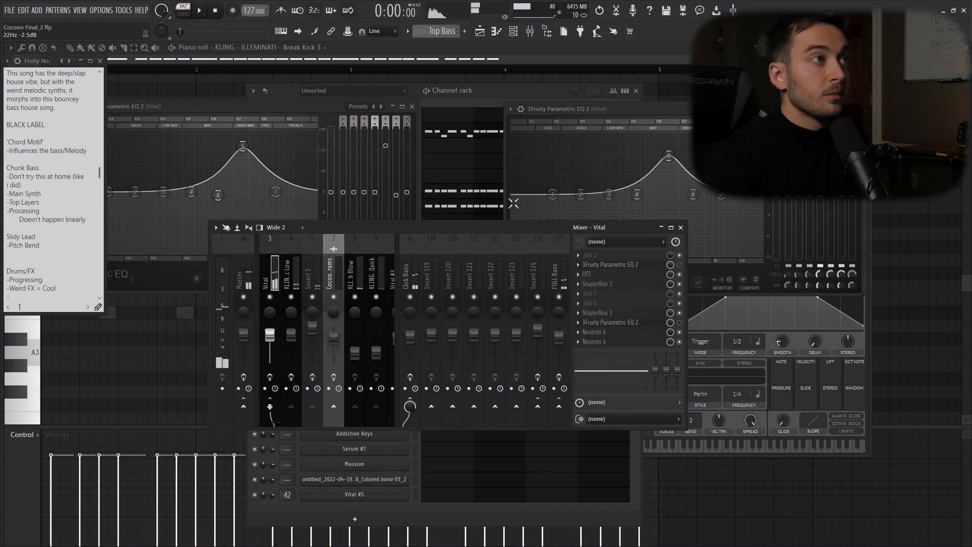
key("space")
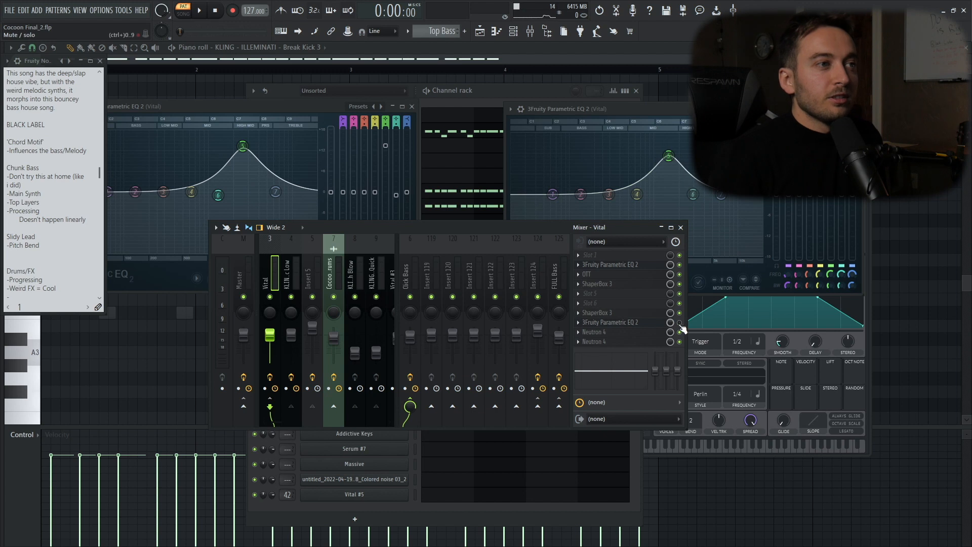
key("space")
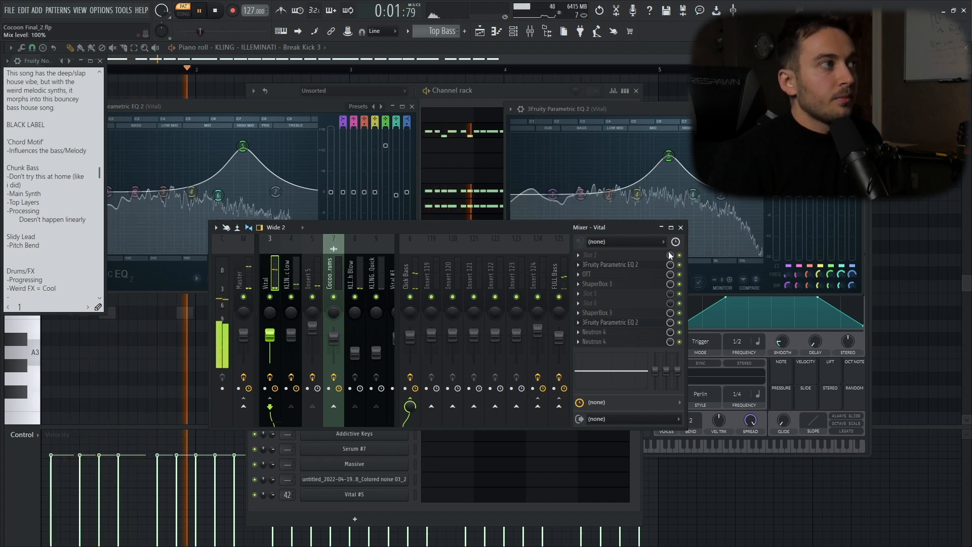
key("space")
Audition the bass with one EQ's band 5 peak moved lower and the other's moved higher in frequency, and undo both moves.
left_click_drag(246, 148, 191, 144)
key("space")
left_click(668, 156)
left_click_drag(668, 156, 711, 147)
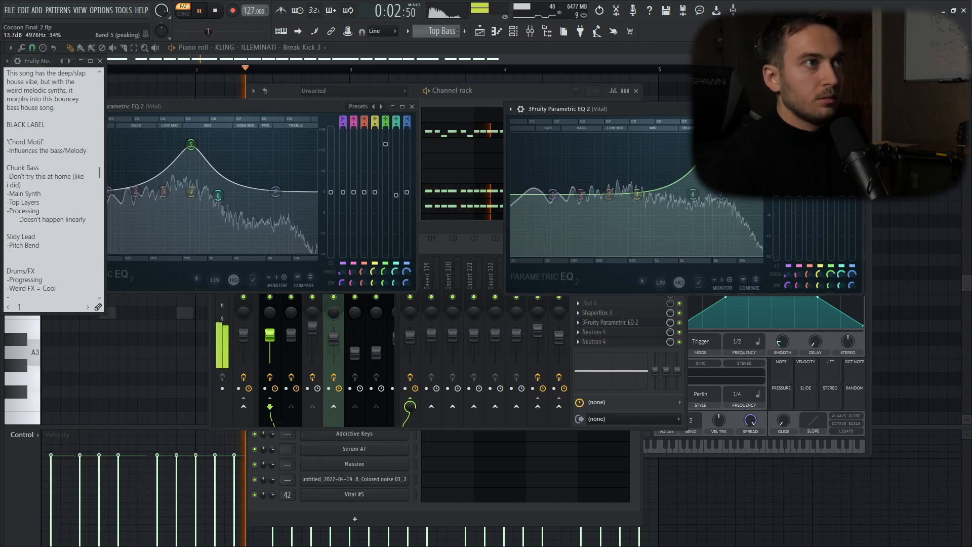
key("space")
key("ctrl+z")
key("ctrl+z")
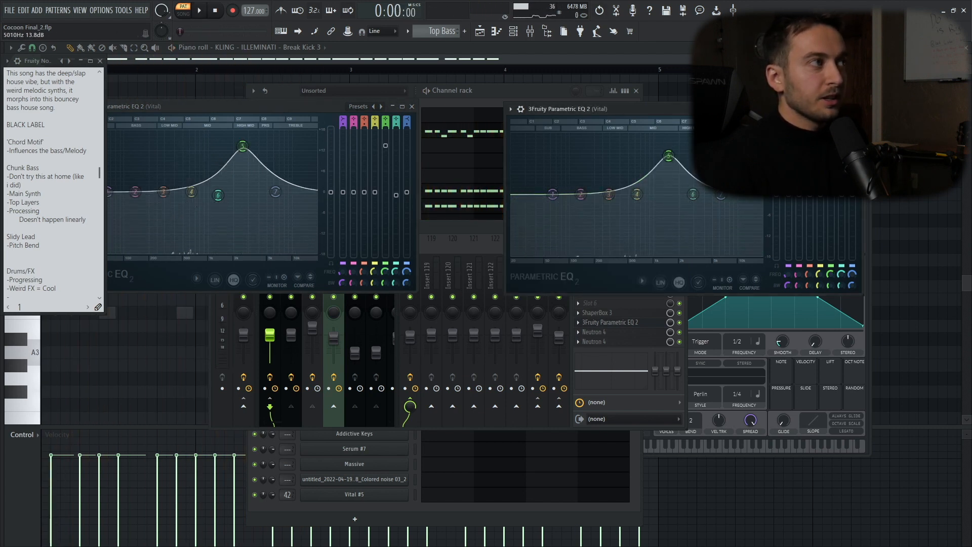
Select the four percussion sample channels, audition the pattern with the Layer channel muted, and unmute the Layer.
left_click(482, 235)
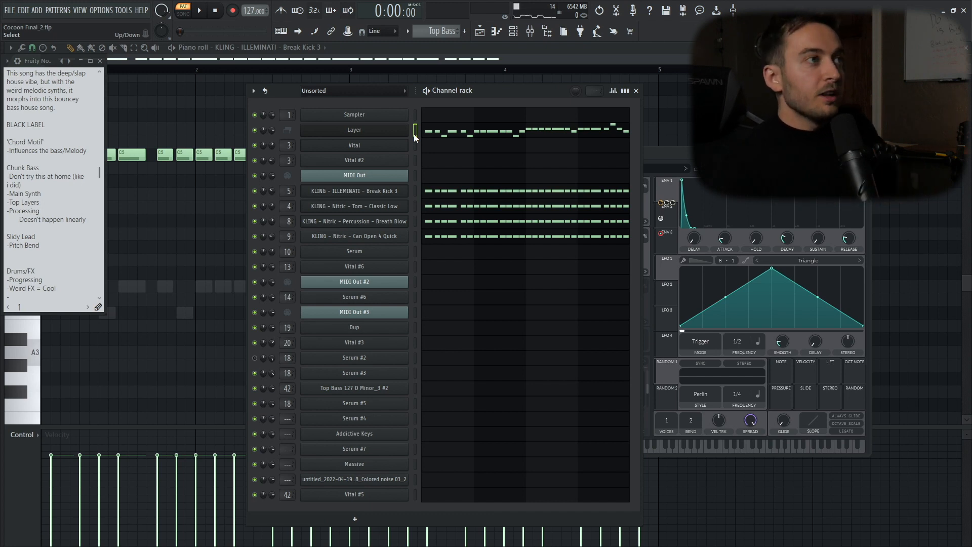
left_click_drag(415, 190, 415, 233)
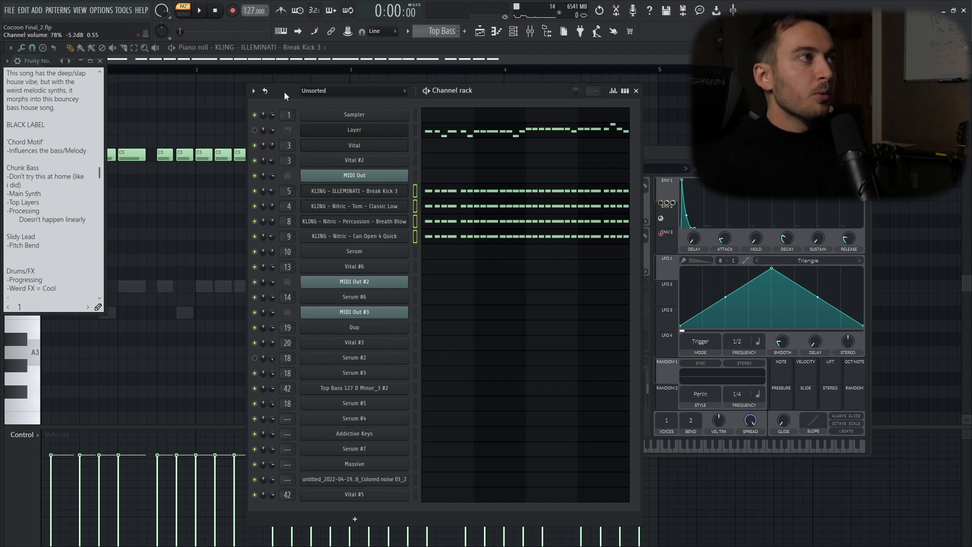
key("space")
left_click(255, 130)
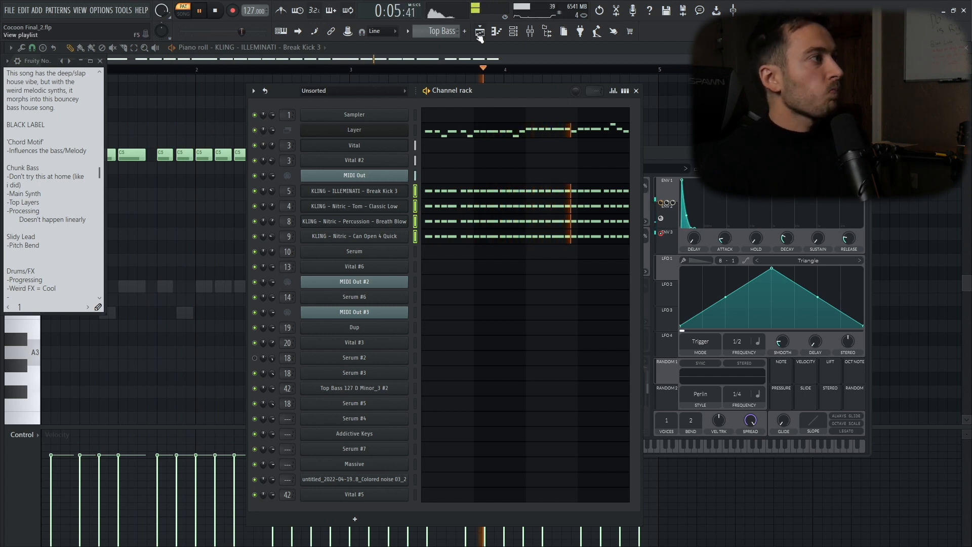
Return to the playlist and audition the soloed Sub track from bar 13.
left_click(480, 32)
left_click(291, 80)
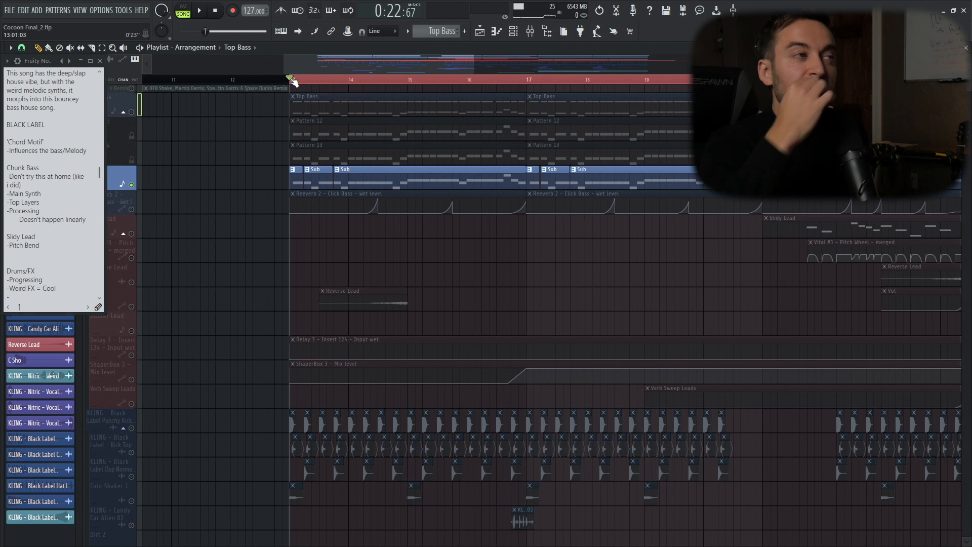
key("space")
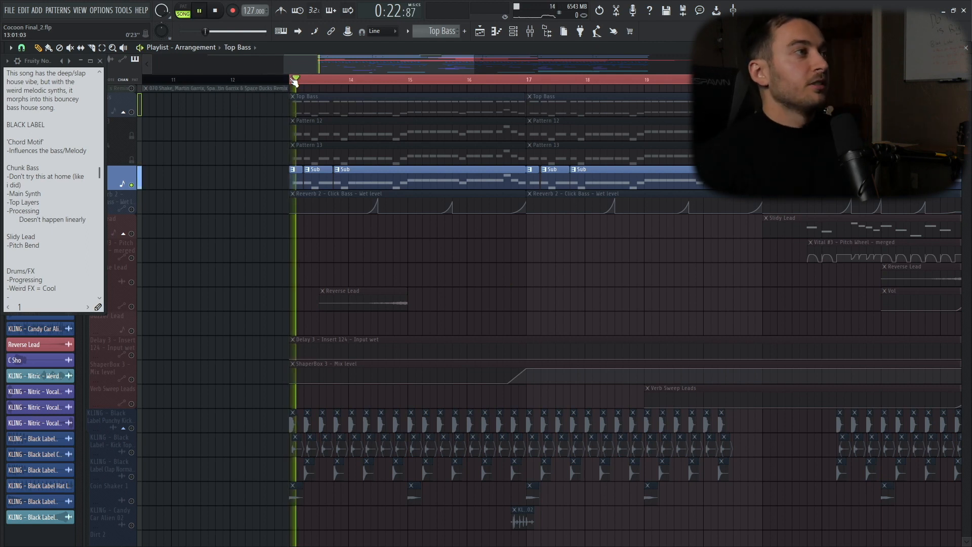
Open the sub bass's Serum synth from the channel rack and inspect Oscillator A's wavetable in its editor.
left_click(513, 31)
key("space")
left_click(358, 160)
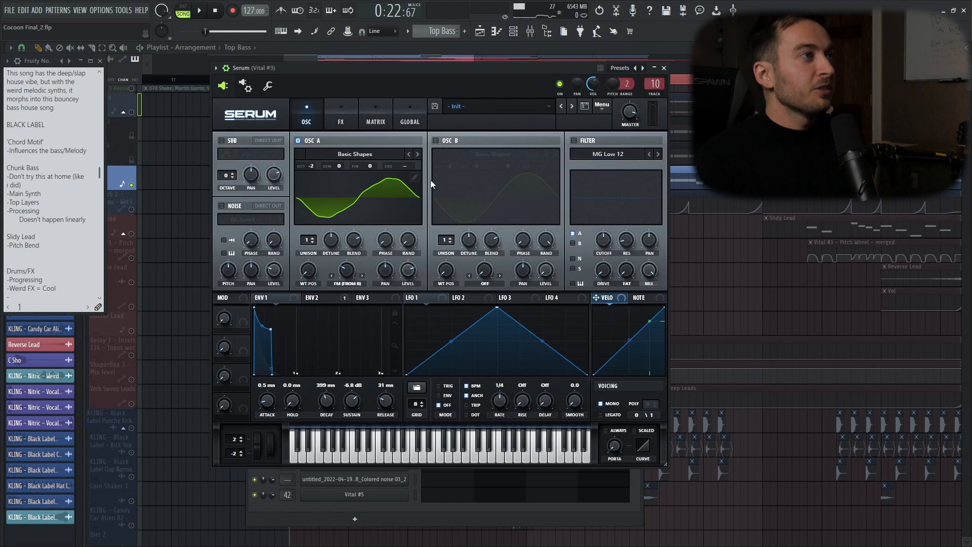
left_click(415, 177)
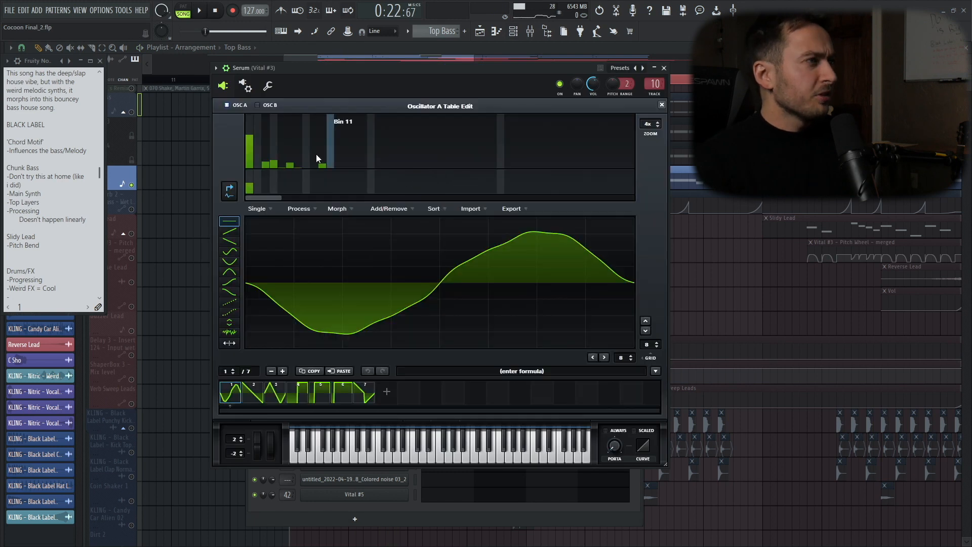
left_click(660, 105)
Inspect Serum's distortion, compressor and filter effects, audition the sub with them, and close the plugin window.
left_click(342, 121)
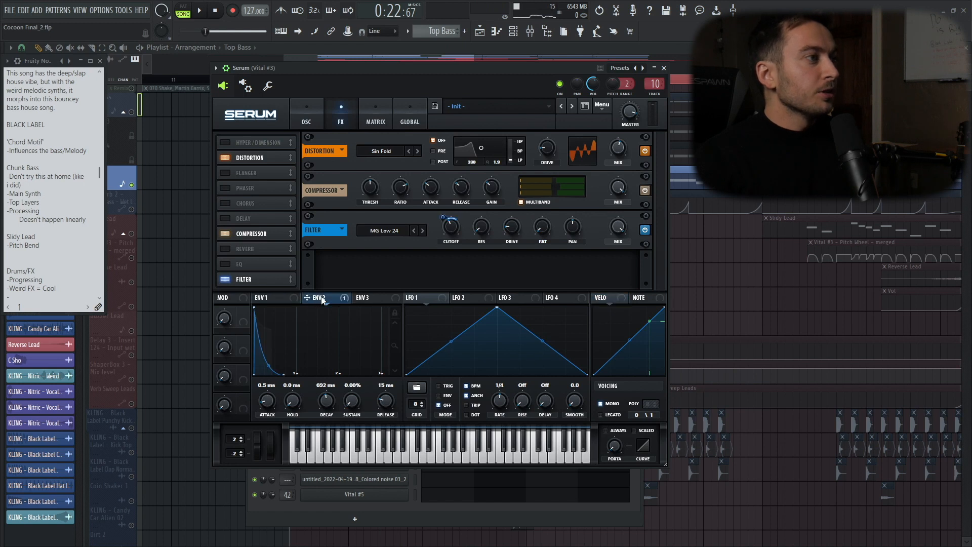
left_click_drag(307, 77, 326, 73)
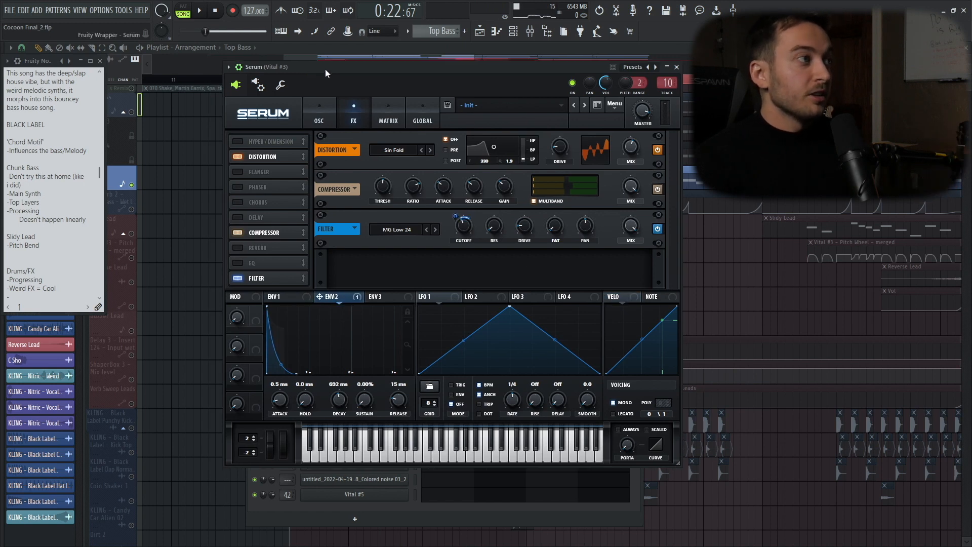
key("space")
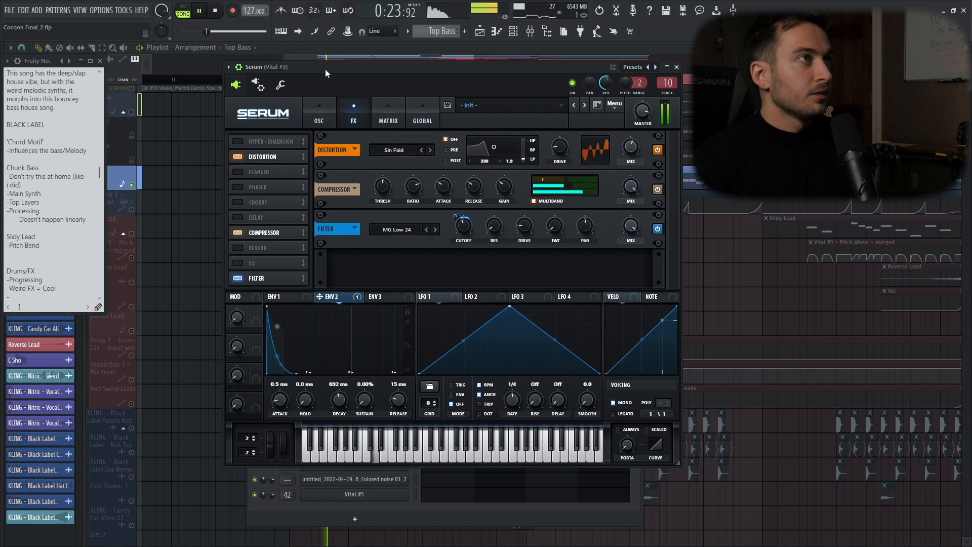
key("space")
key("Escape")
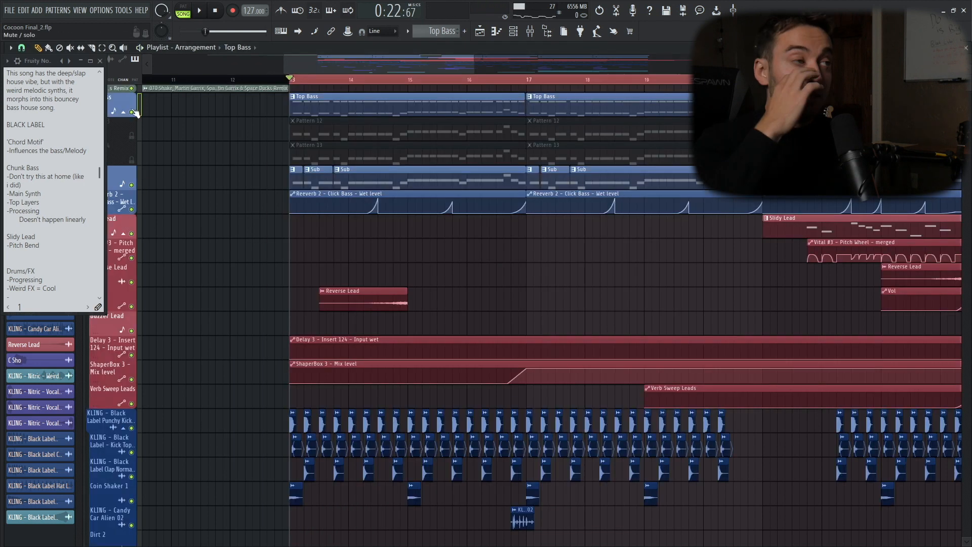
Solo the Top Bass track in the playlist and audition it from bar 13.
key("space")
right_click(133, 112)
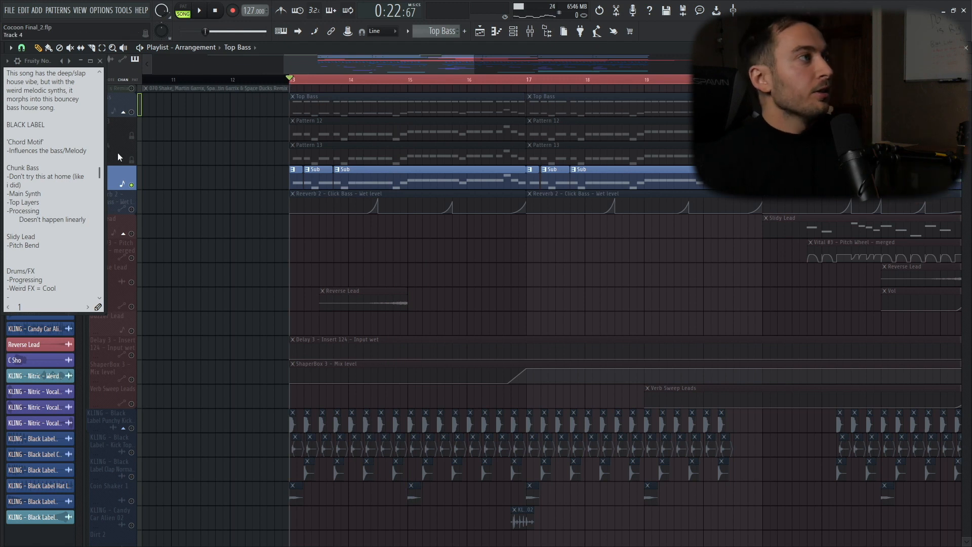
left_click(132, 113)
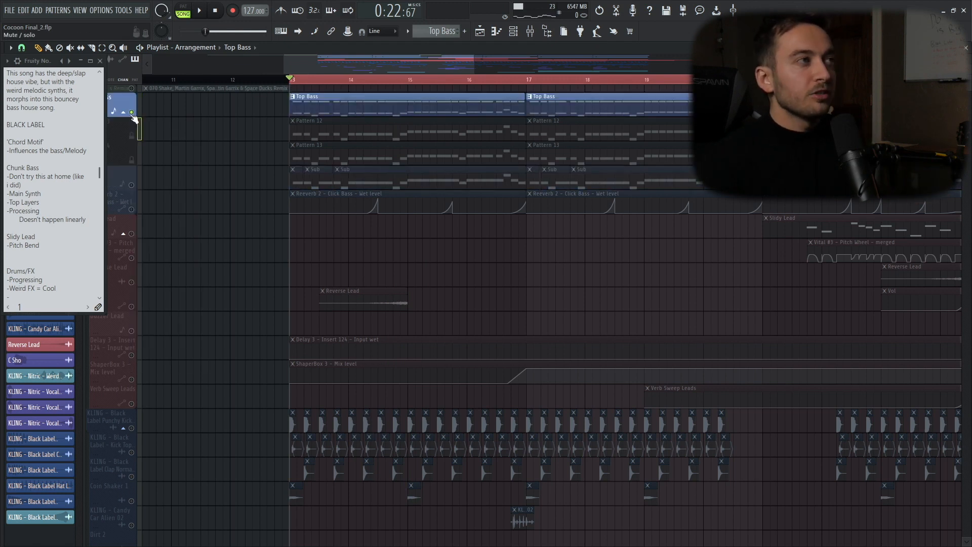
key("space")
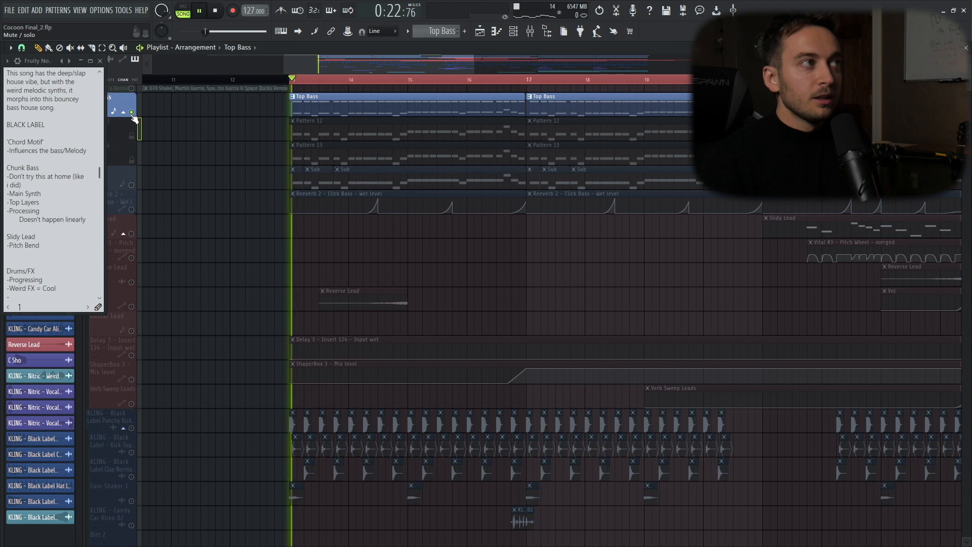
key("space")
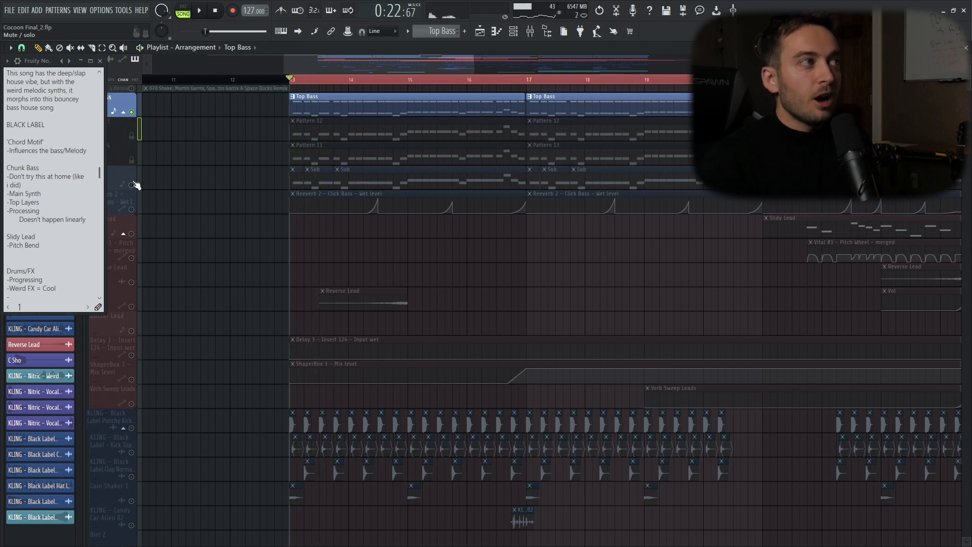
key("space")
key("space")
Audition the full arrangement with the Sub track muted, and unmute the Sub track.
left_click(133, 185)
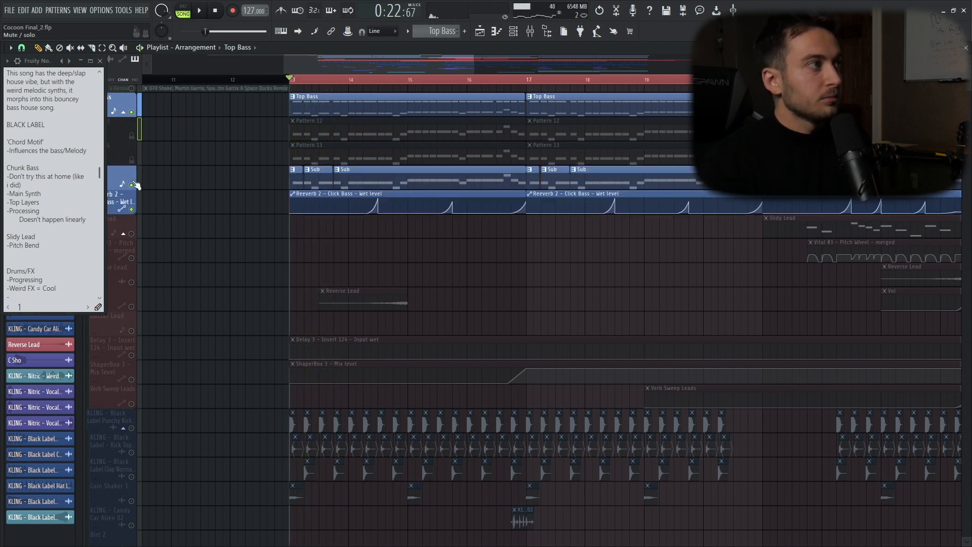
left_click(132, 184)
key("space")
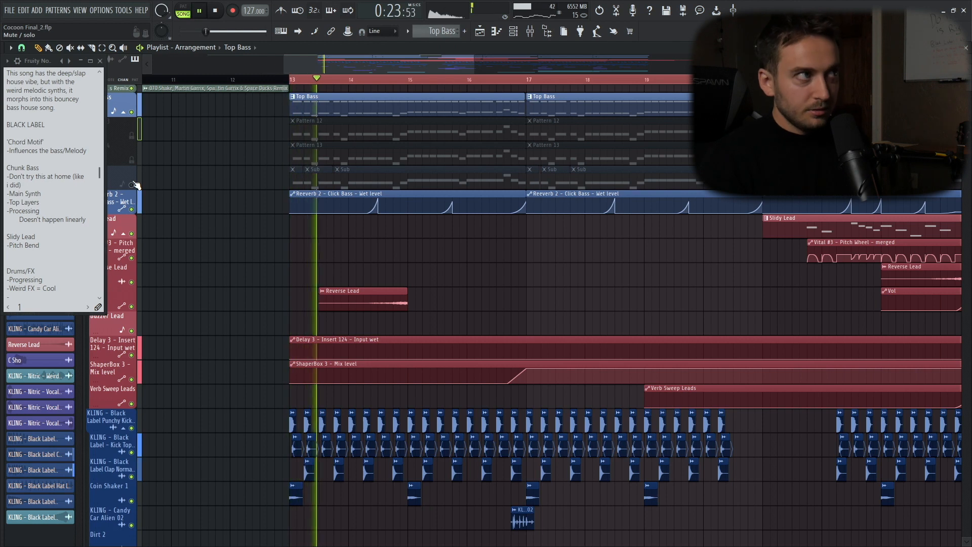
key("space")
left_click(133, 185)
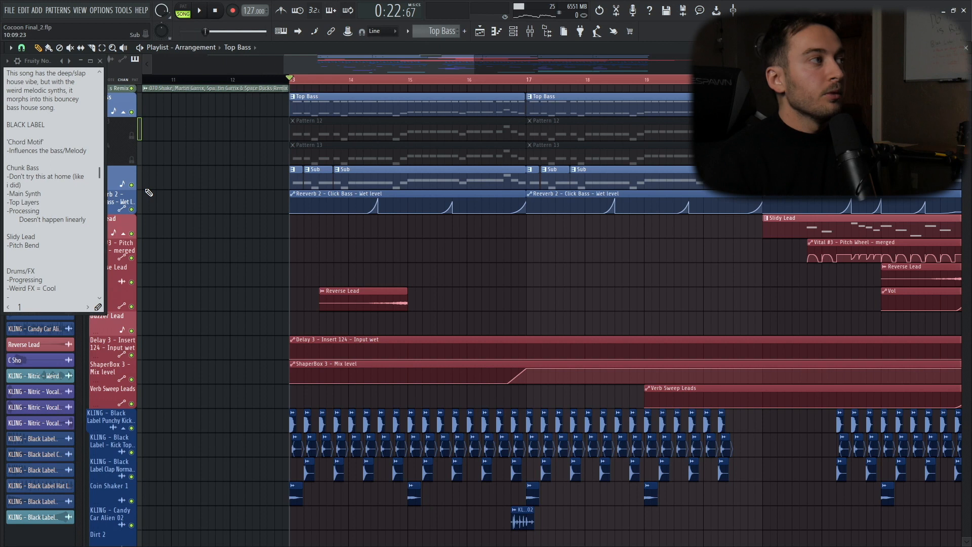
Solo the Slidy Lead track group and audition it from the start of the pitch wheel automation clip.
scroll(146, 192, "right", 8)
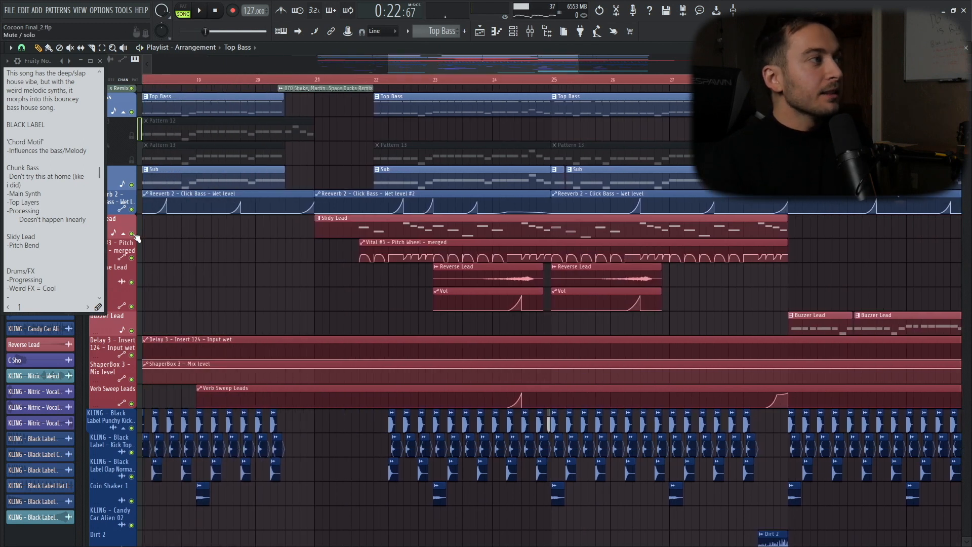
right_click(134, 235)
left_click(369, 80)
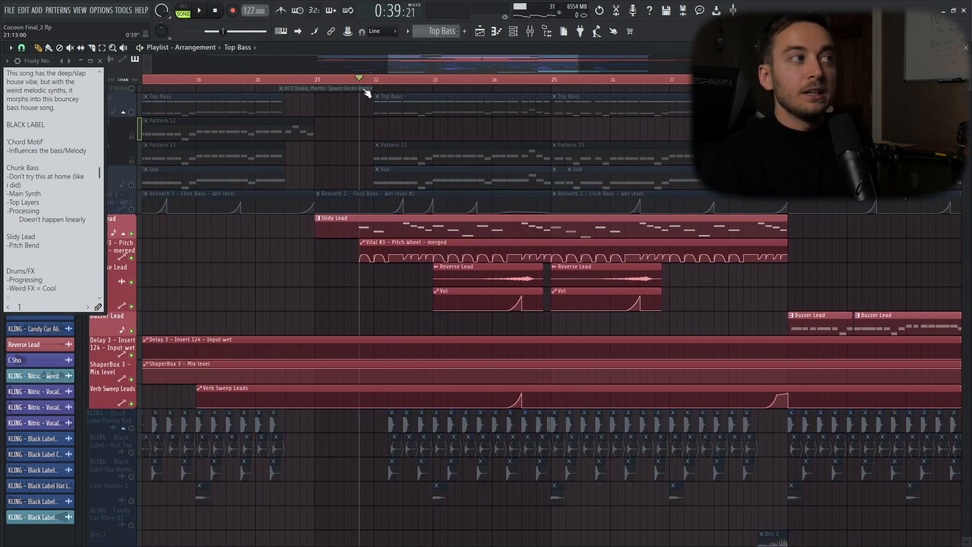
key("space")
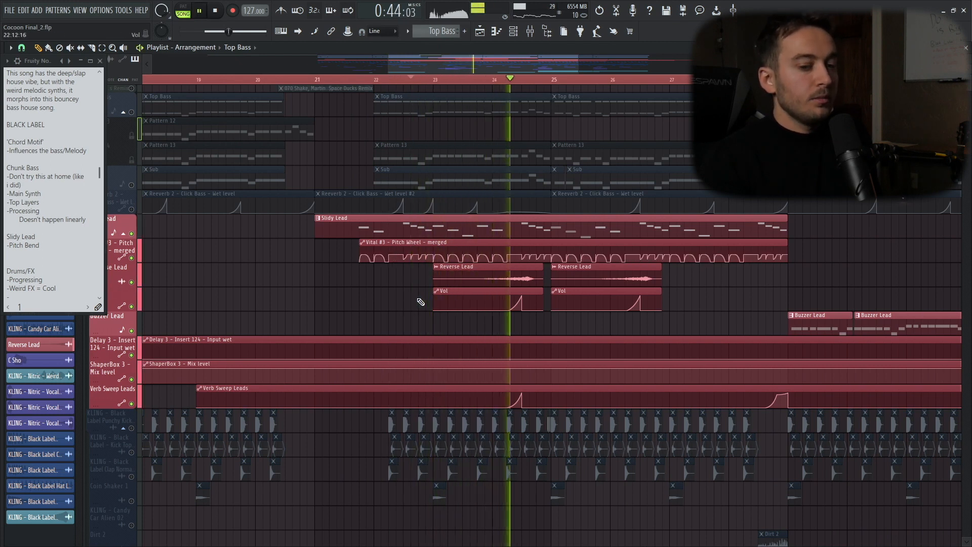
Open the Vital #6 synth from the channel rack and inspect its effects and oscillator settings.
left_click(513, 32)
key("space")
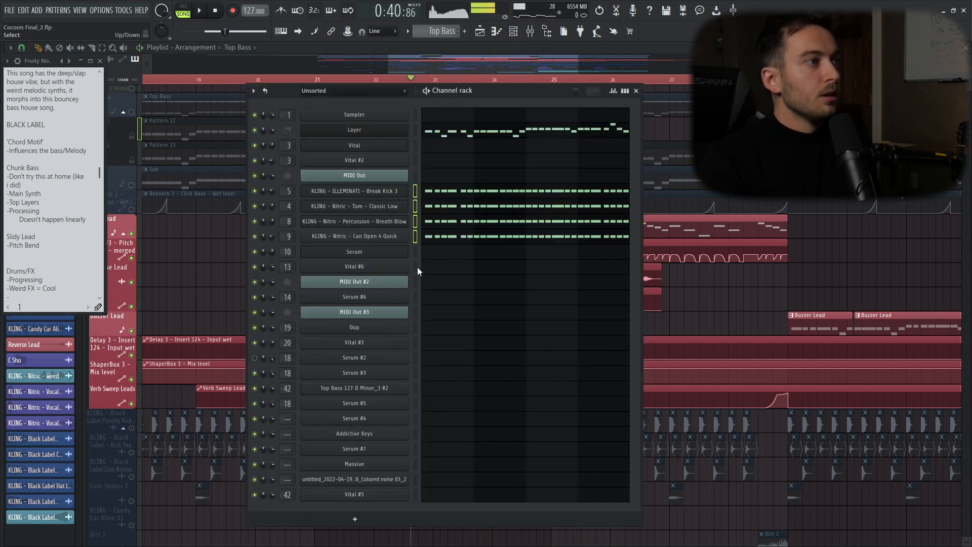
left_click(379, 267)
left_click(288, 92)
key("F6")
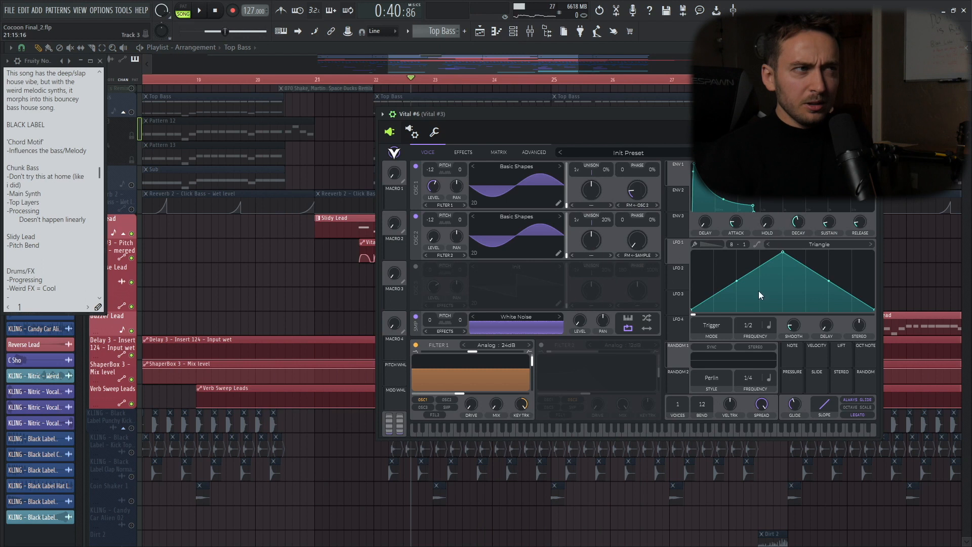
left_click(463, 153)
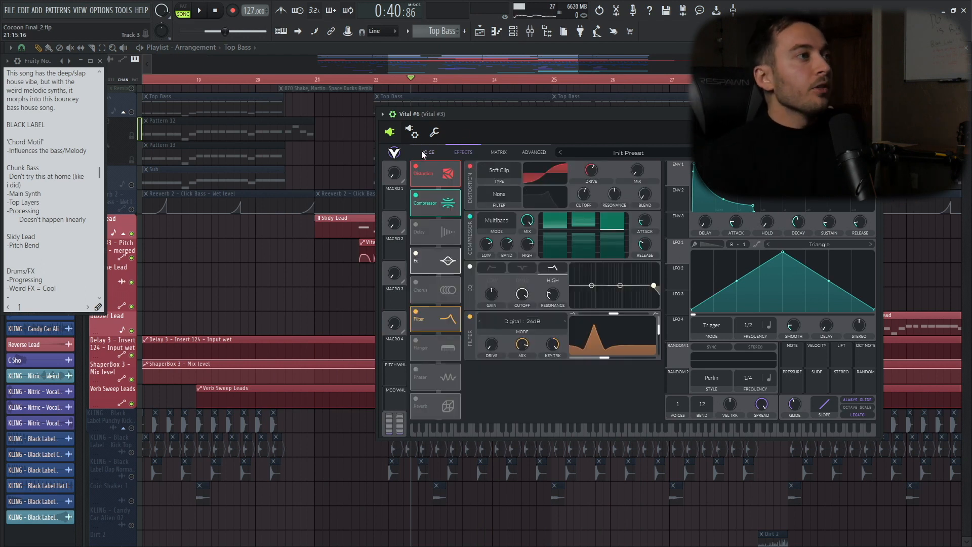
left_click(422, 150)
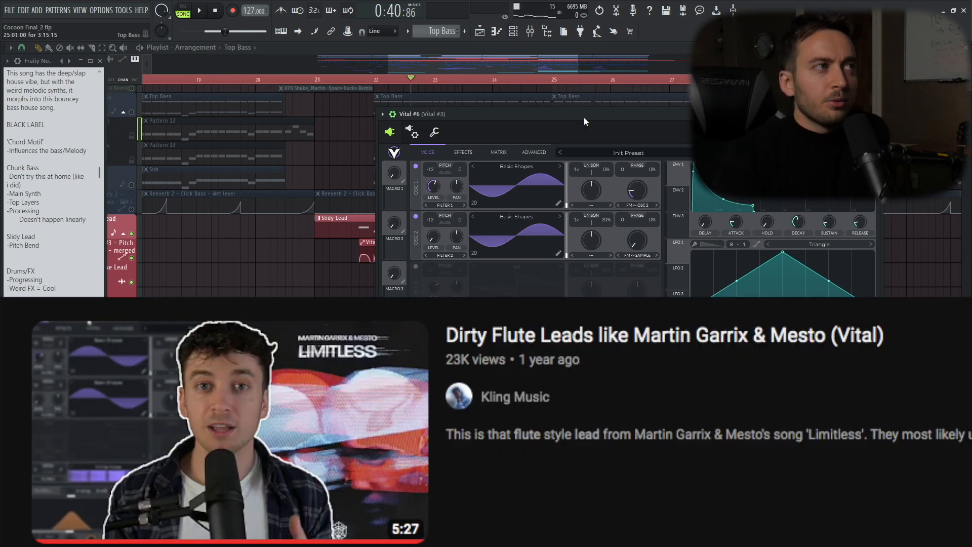
Set the key tracking of Vital #6's effects filter to 100% and return to the oscillator view.
left_click(463, 152)
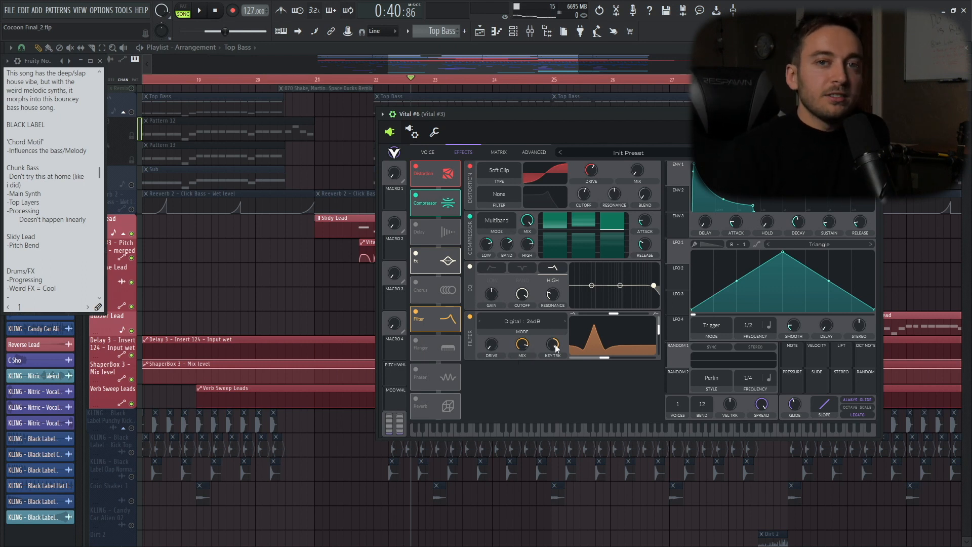
left_click_drag(555, 345, 559, 339)
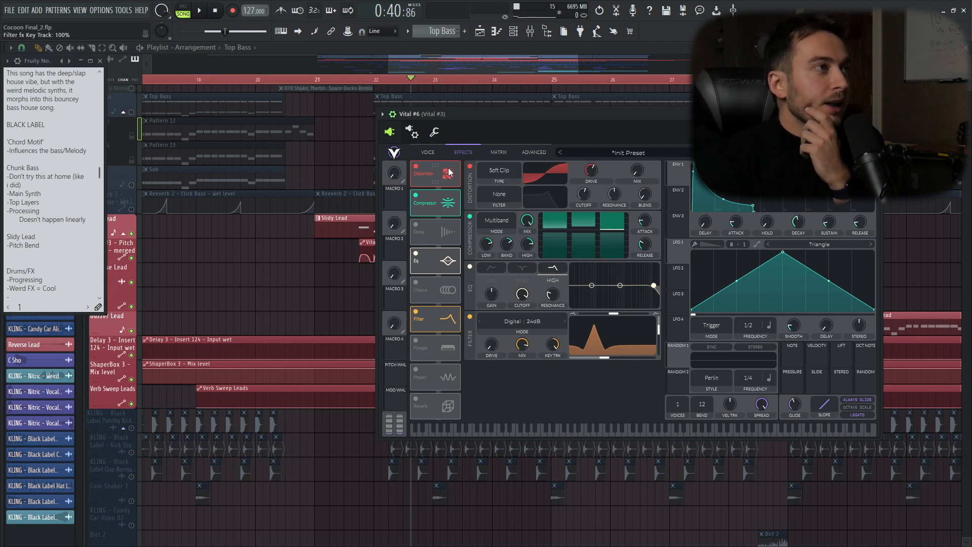
left_click(434, 153)
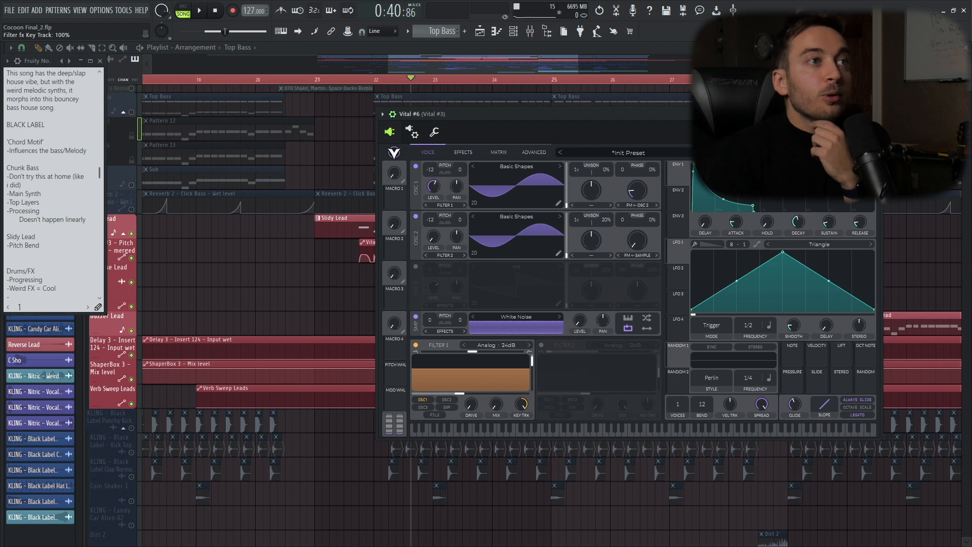
Open ShaperBox 3 on the Vital #3 mixer insert and bypass it.
double_click(863, 132)
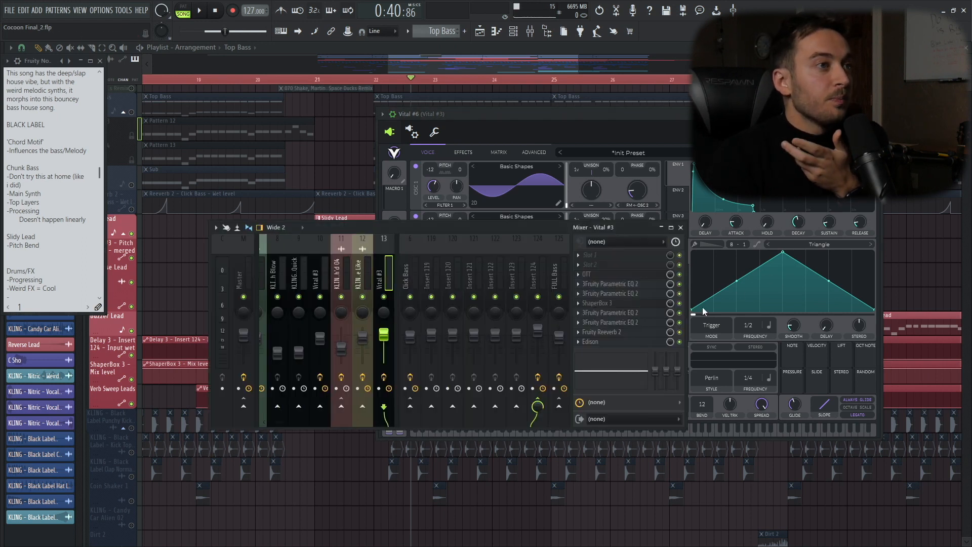
left_click(661, 304)
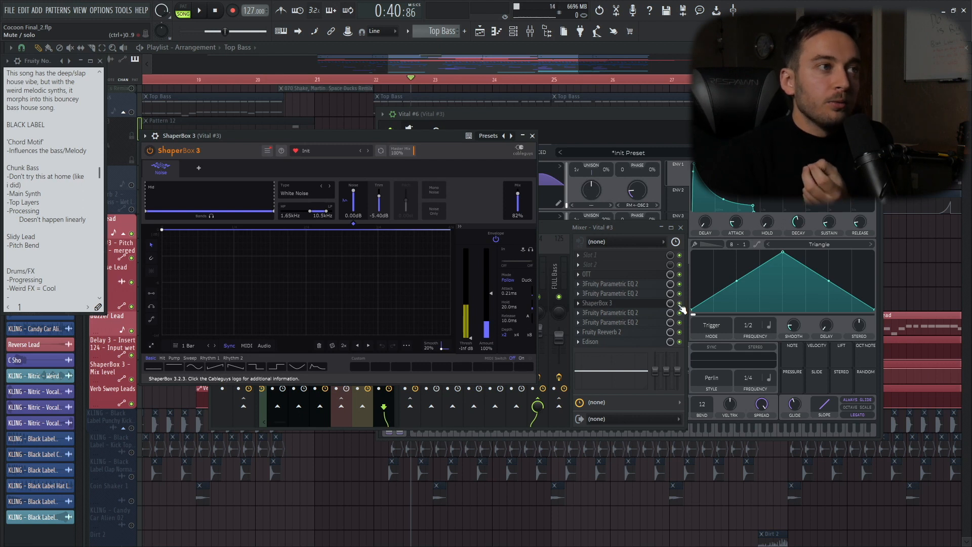
left_click(679, 303)
Mute the Serum #6 channel and audition the soloed lead group.
left_click(514, 35)
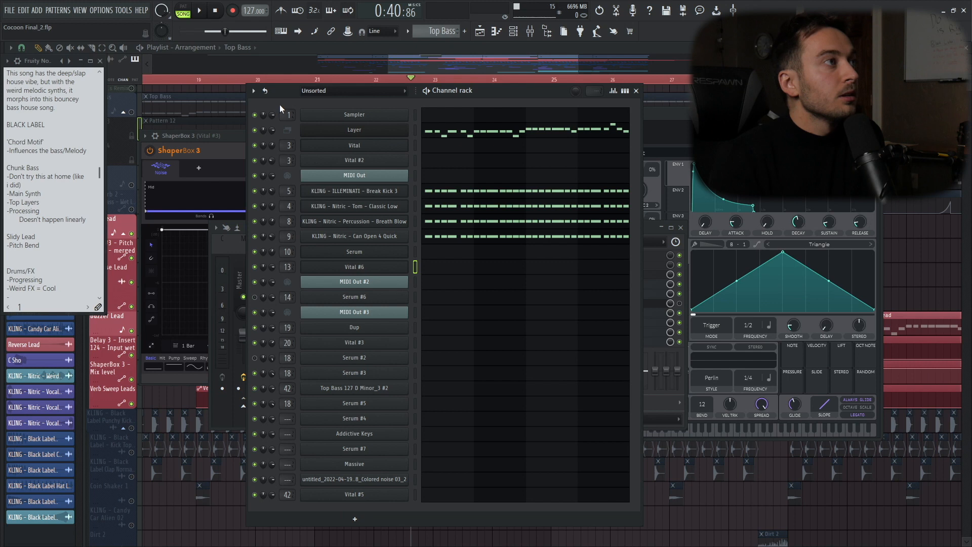
key("space")
right_click(913, 293)
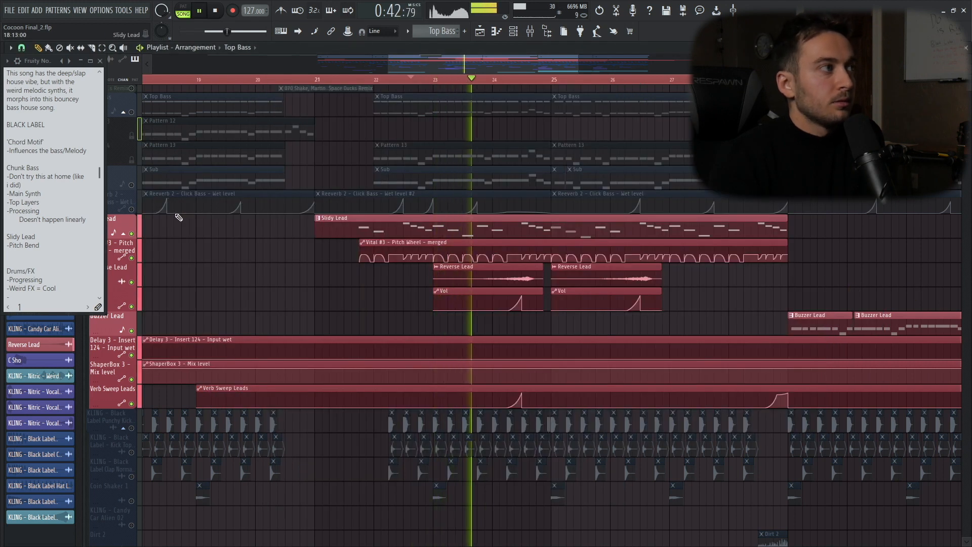
key("space")
Unsolo the lead group and audition the full arrangement from the start of the pitch wheel automation clip.
right_click(135, 208)
right_click(135, 209)
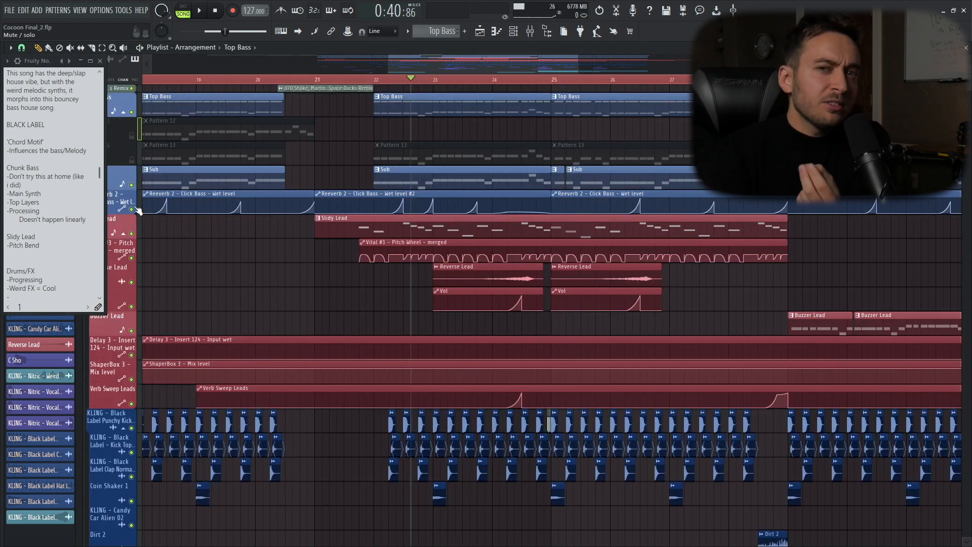
left_click(375, 80)
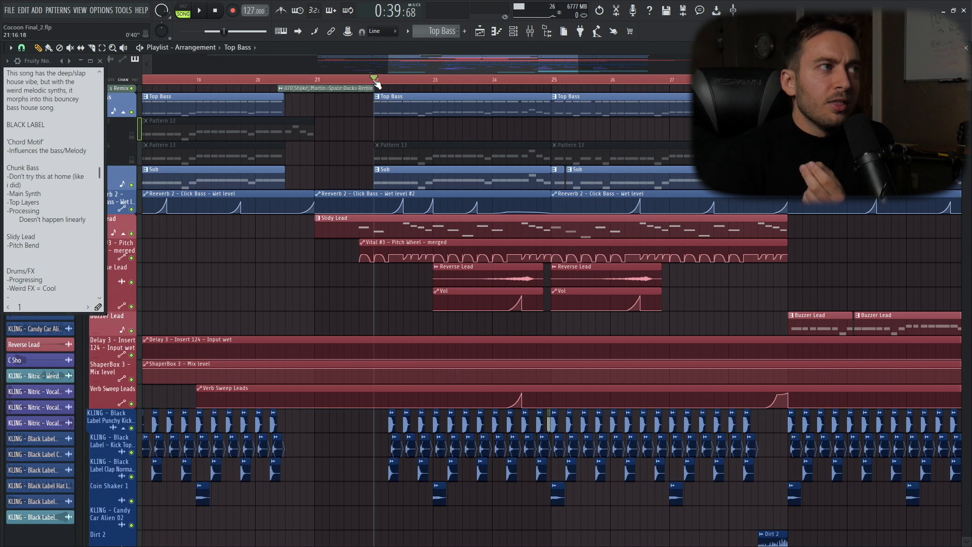
right_click(132, 234)
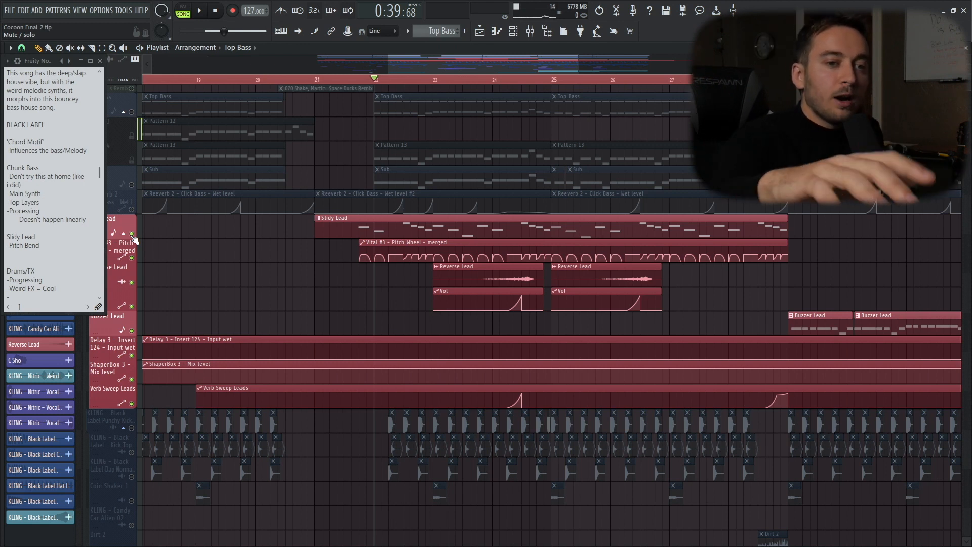
right_click(131, 236)
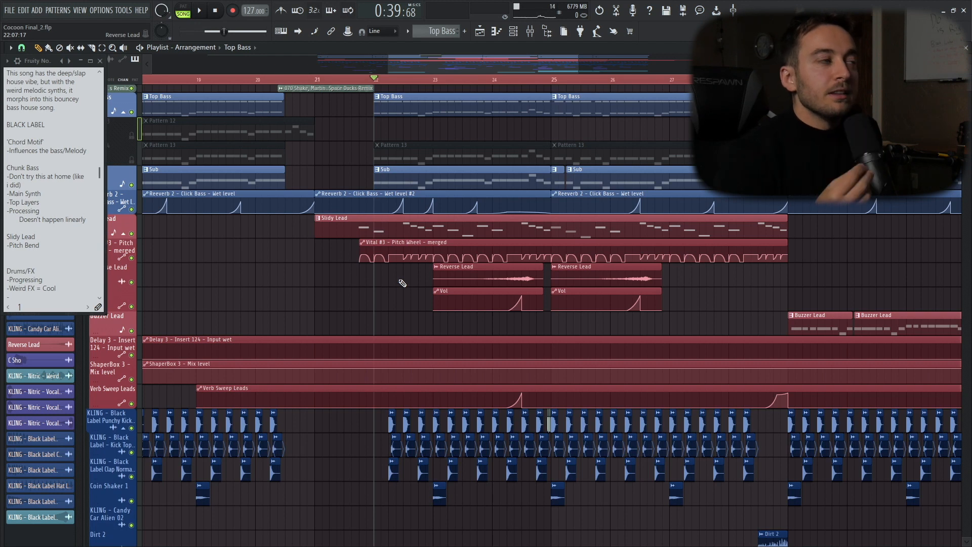
left_click(361, 83)
key("space")
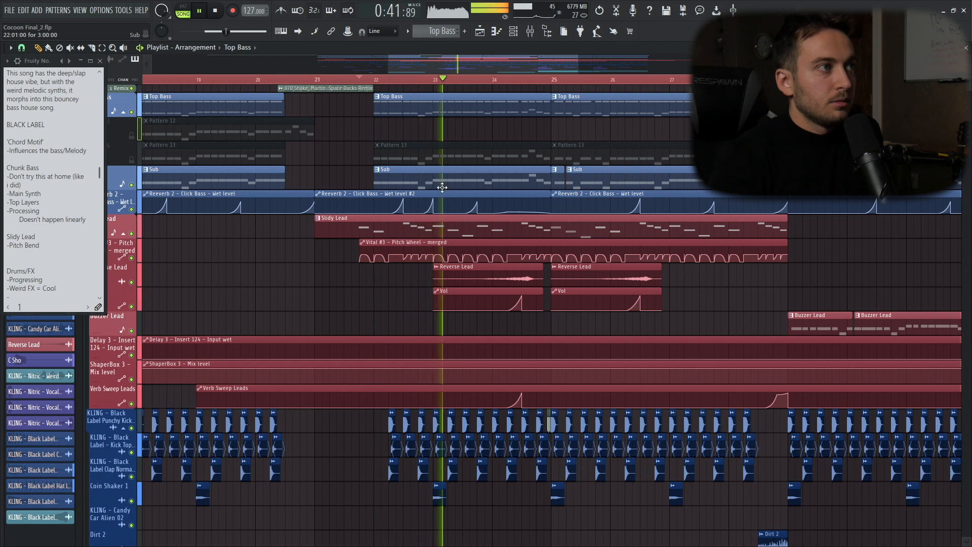
key("space")
Open the Serum #6 noise layer from the channel rack and unmute its channel.
left_click(515, 32)
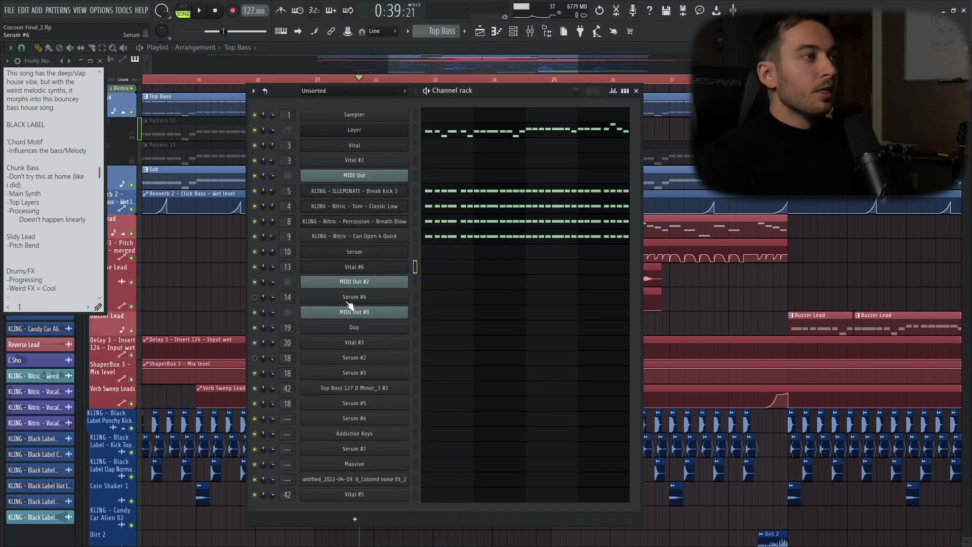
left_click_drag(472, 105, 469, 105)
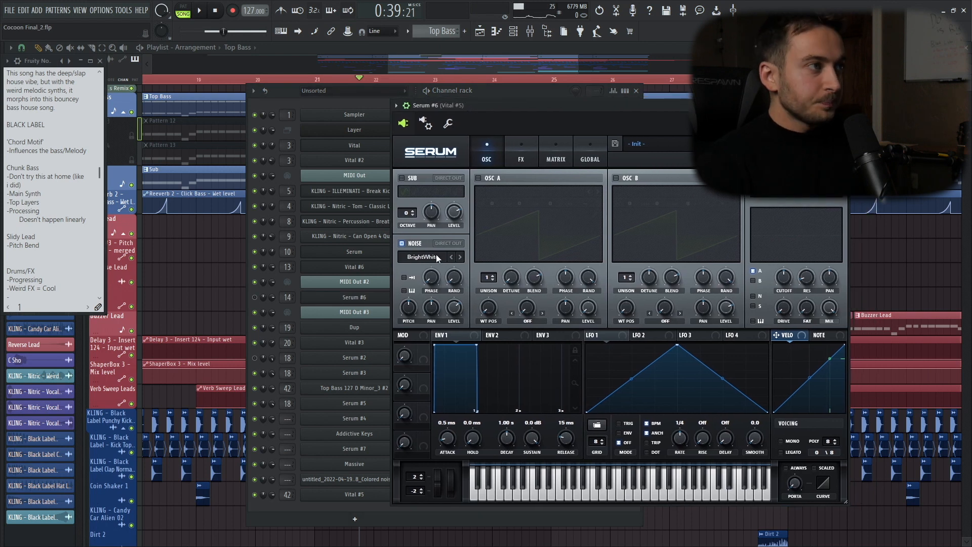
left_click(255, 298)
Open ShaperBox 3 on the Vital #3 mixer insert and try the white noise envelope's release control.
double_click(286, 268)
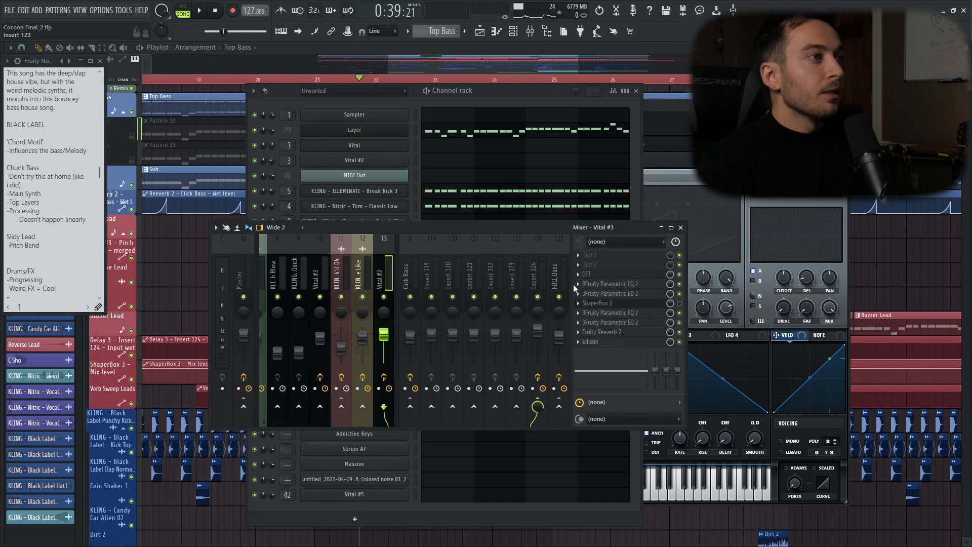
left_click(621, 304)
left_click(680, 228)
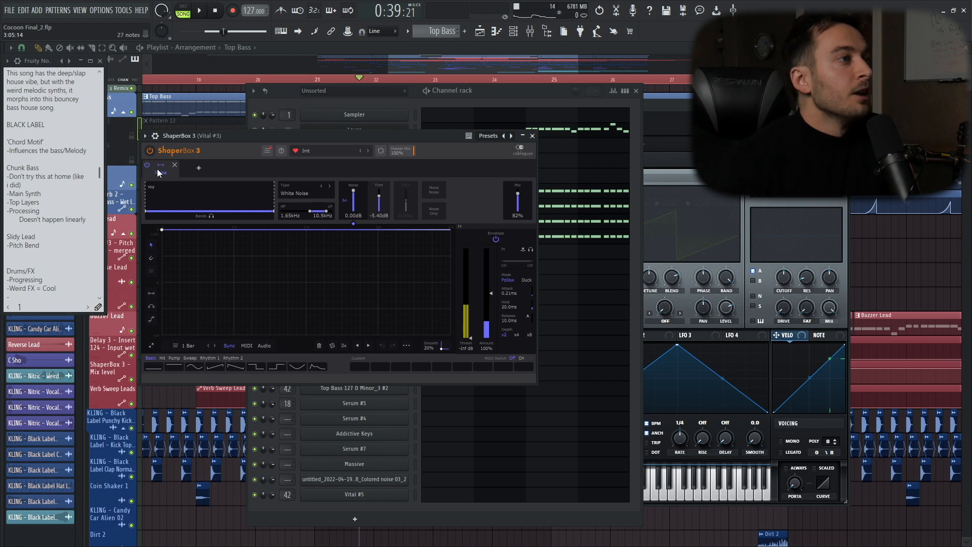
left_click_drag(515, 315, 515, 289)
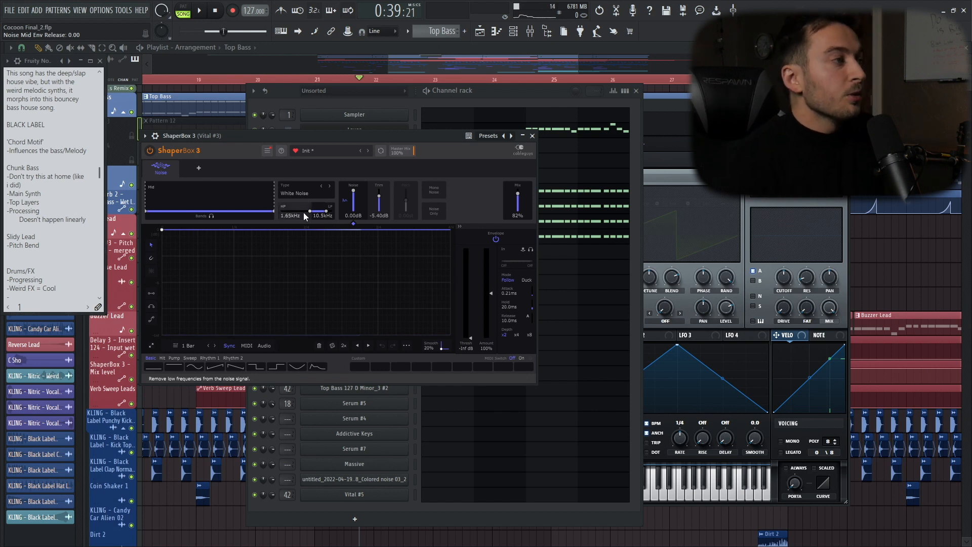
Move the ShaperBox 3 window aside, start playback and mute the Serum #6 channel.
left_click_drag(411, 141, 699, 125)
key("space")
left_click(254, 298)
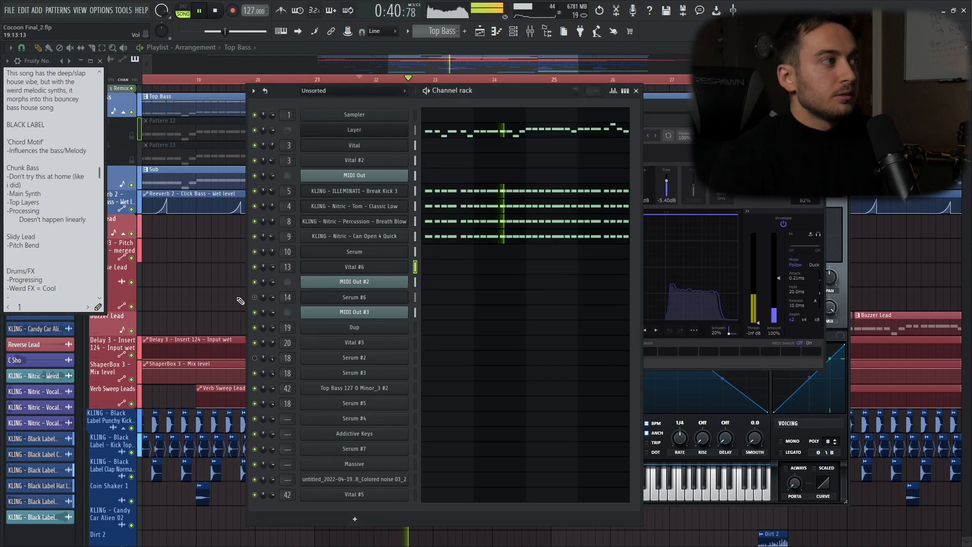
Solo the lead group and lower the ShaperBox 3 noise mix while the lead plays.
right_click(132, 233)
key("F5")
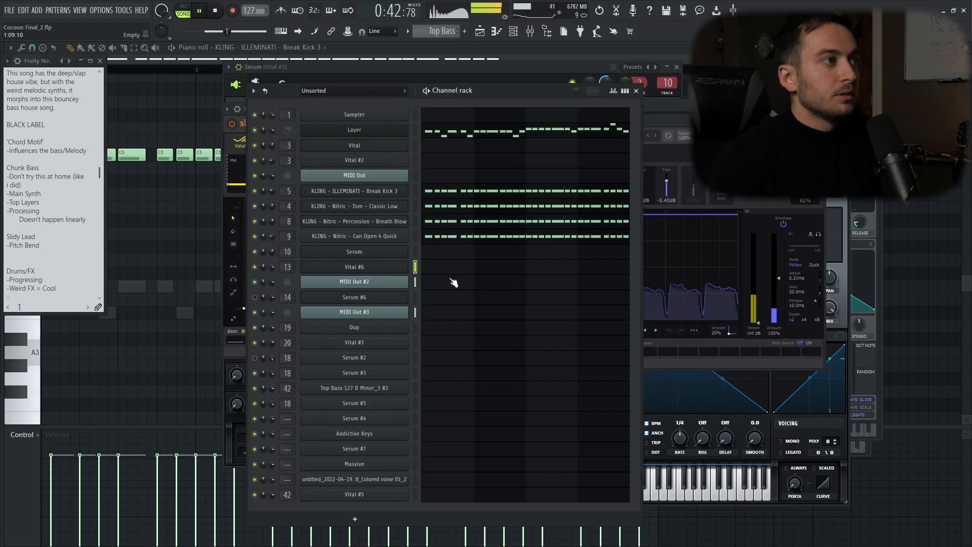
left_click(712, 201)
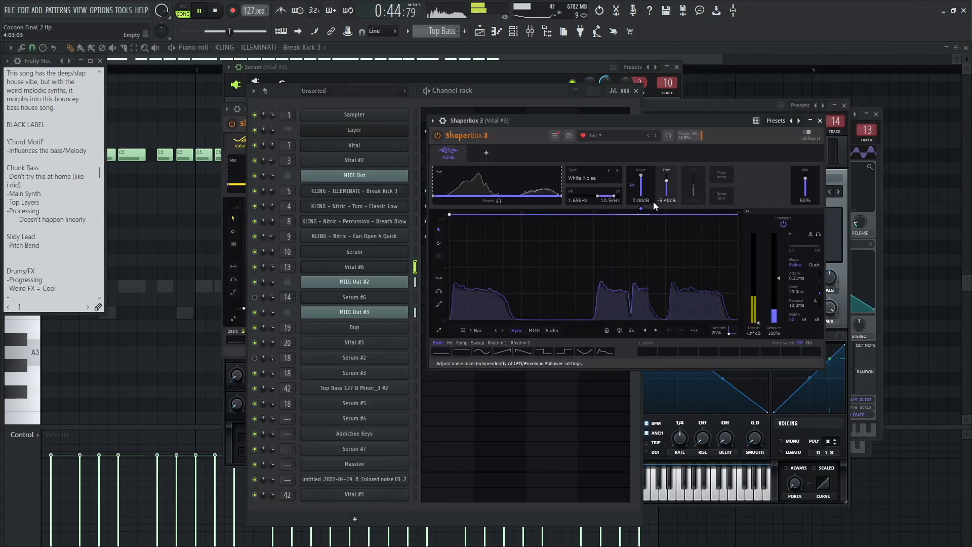
left_click_drag(809, 184, 809, 212)
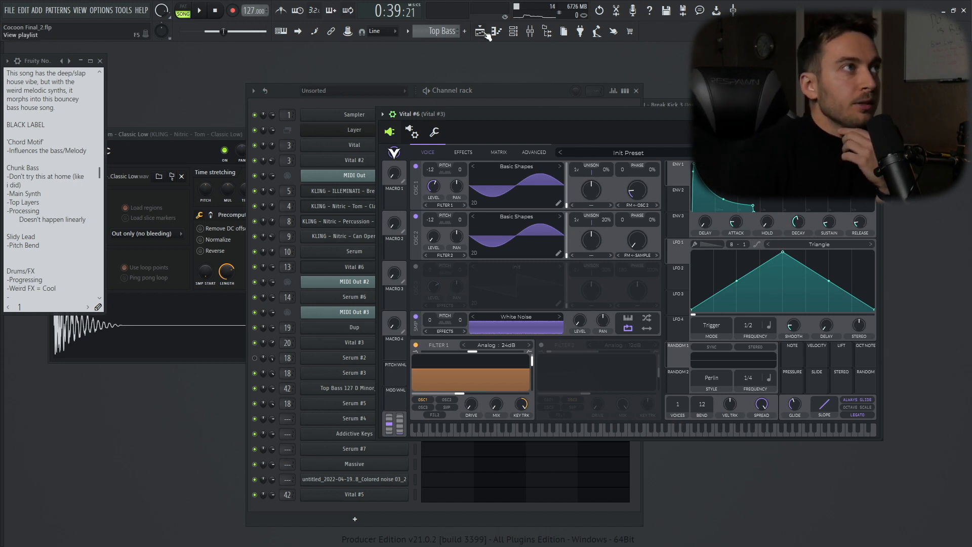
Return to the playlist, solo the lead group and audition the Buzzer Lead from bar 29.
key("F5")
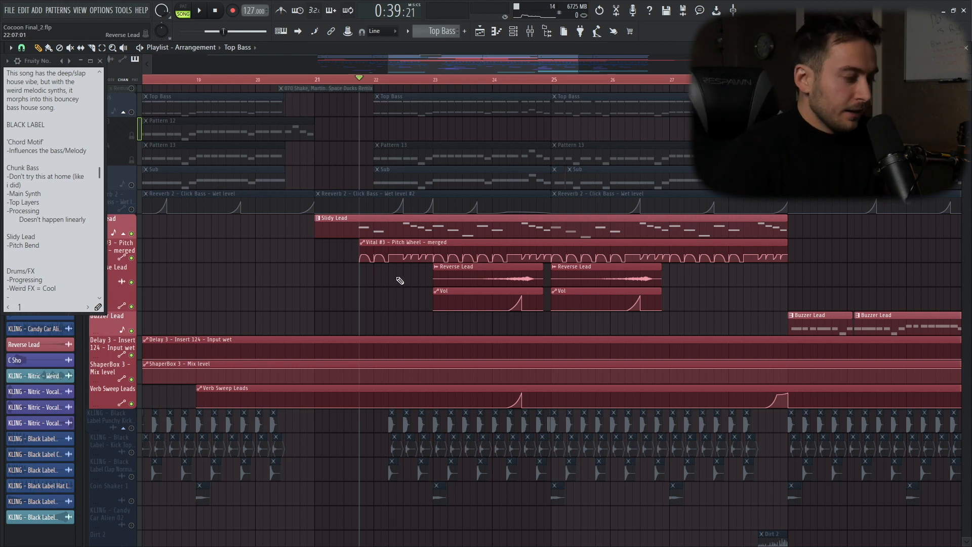
left_click_drag(290, 326, 669, 182)
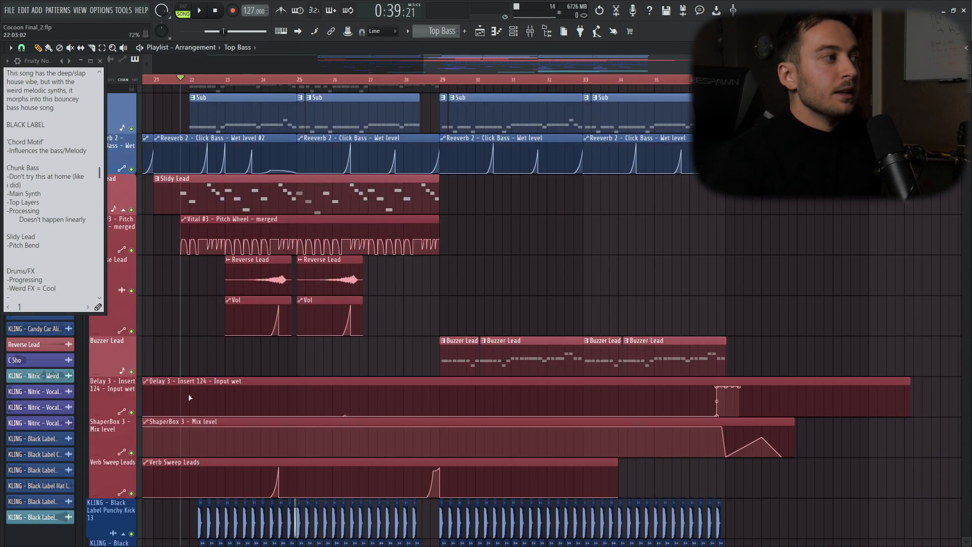
right_click(136, 373)
left_click(442, 77)
key("space")
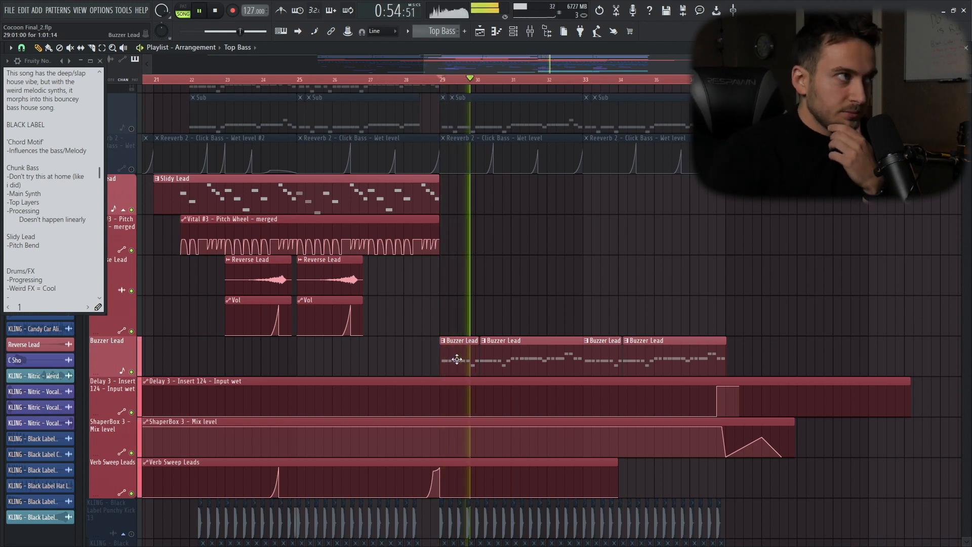
Open the Buzzer Lead pattern in the piano roll, stop playback and examine its note sequence from bar 5 onward.
double_click(456, 359)
key("space")
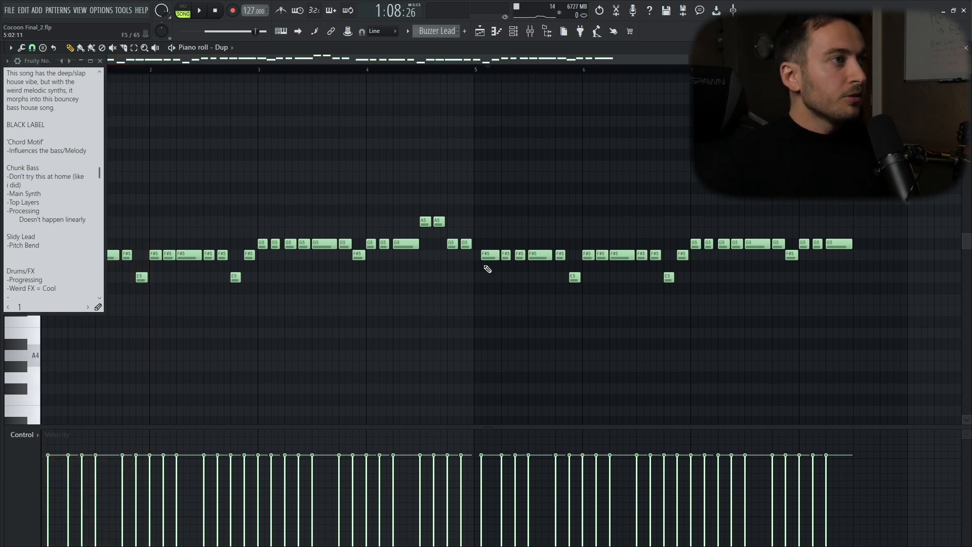
left_click_drag(486, 268, 886, 254)
left_click(722, 277, "ctrl")
left_click(883, 267)
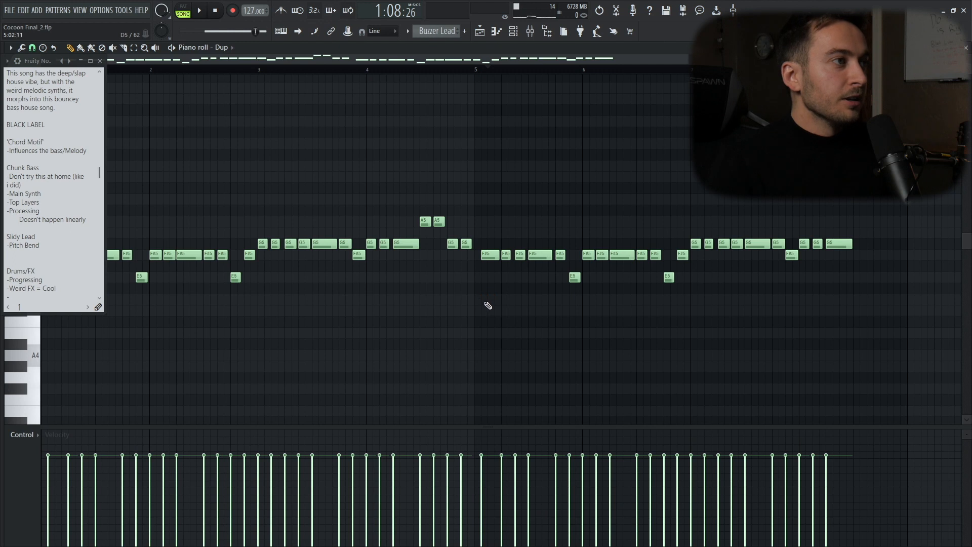
left_click(486, 299)
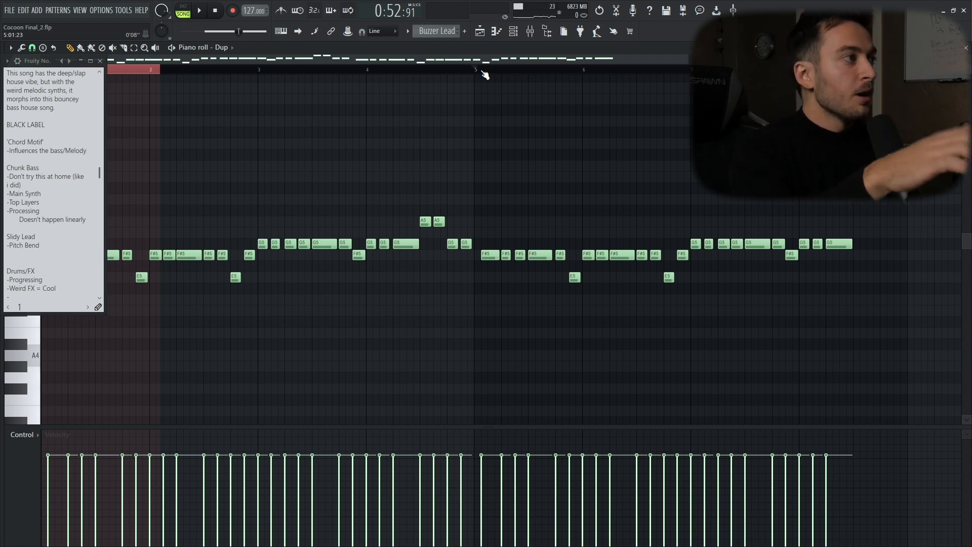
left_click_drag(479, 250, 694, 274)
left_click(741, 289, "ctrl")
left_click_drag(859, 241, 860, 242)
left_click(842, 322, "ctrl")
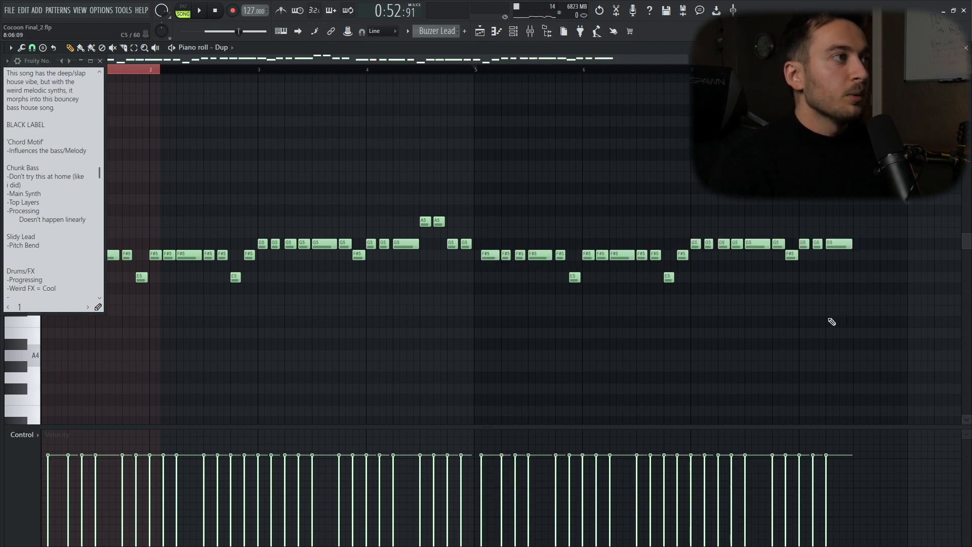
Audition the Dup channel of the soloed Buzzer Lead with Vital #3 muted.
key("F5")
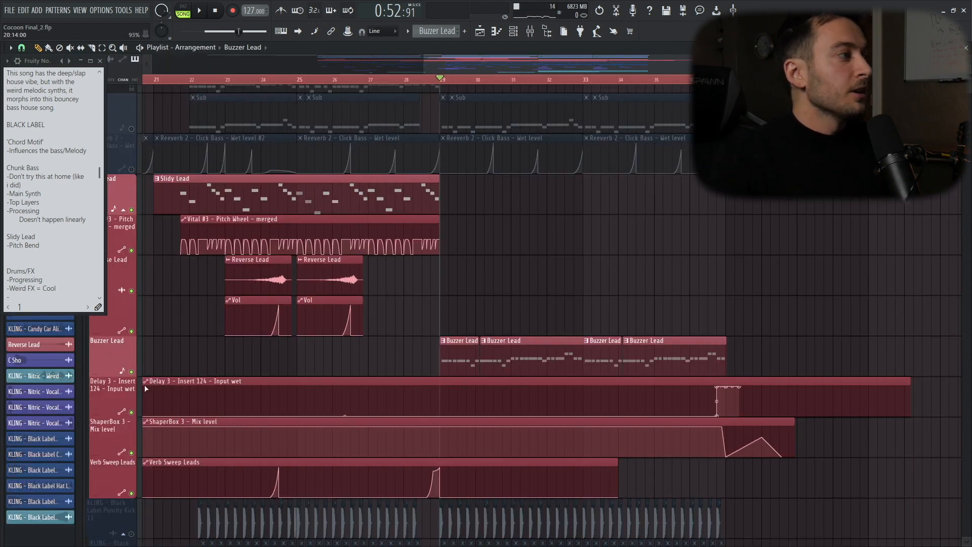
left_click(512, 33)
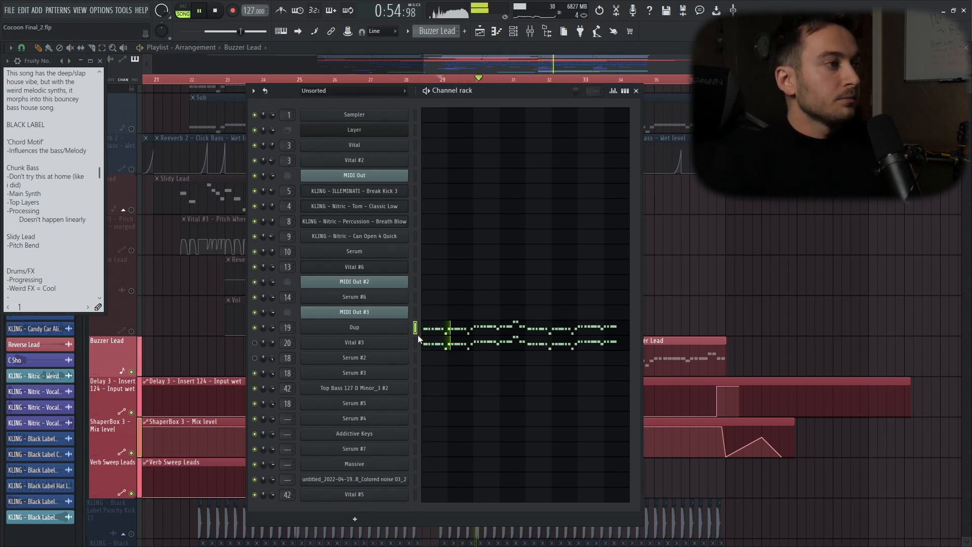
key("space")
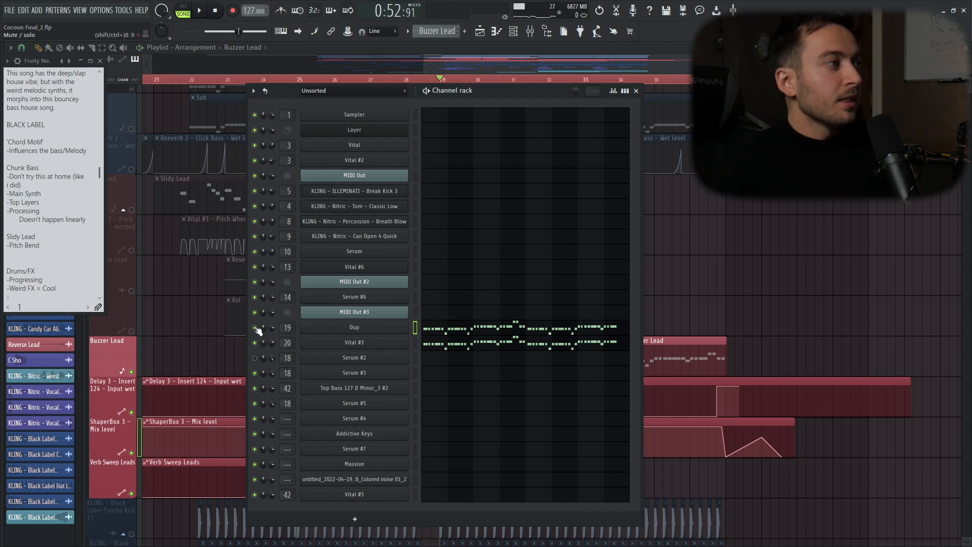
Open the Vital #3 synth and audition it with the Dup channel muted.
left_click(375, 344)
key("space")
key("space")
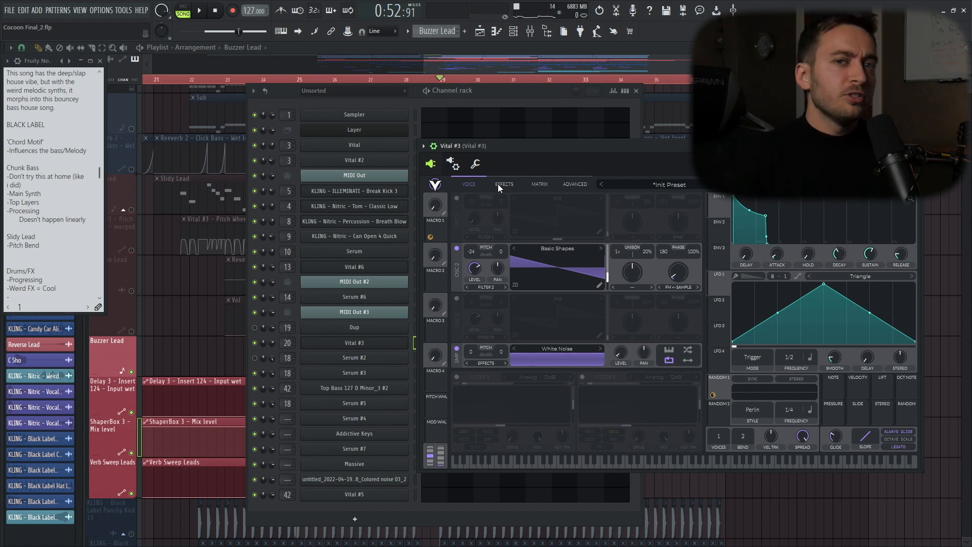
Unmute Dup to audition both Buzzer Lead layers together, and mute it again.
left_click(256, 332)
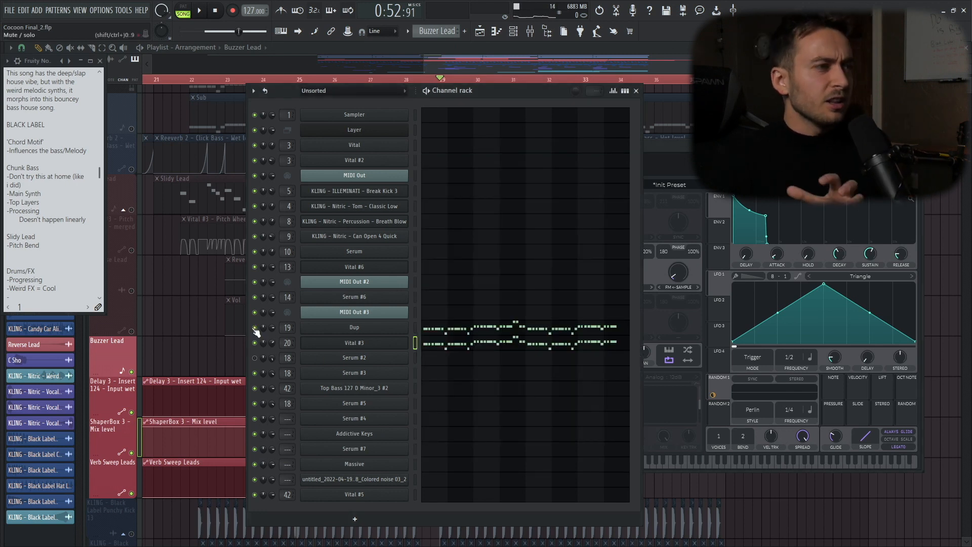
key("space")
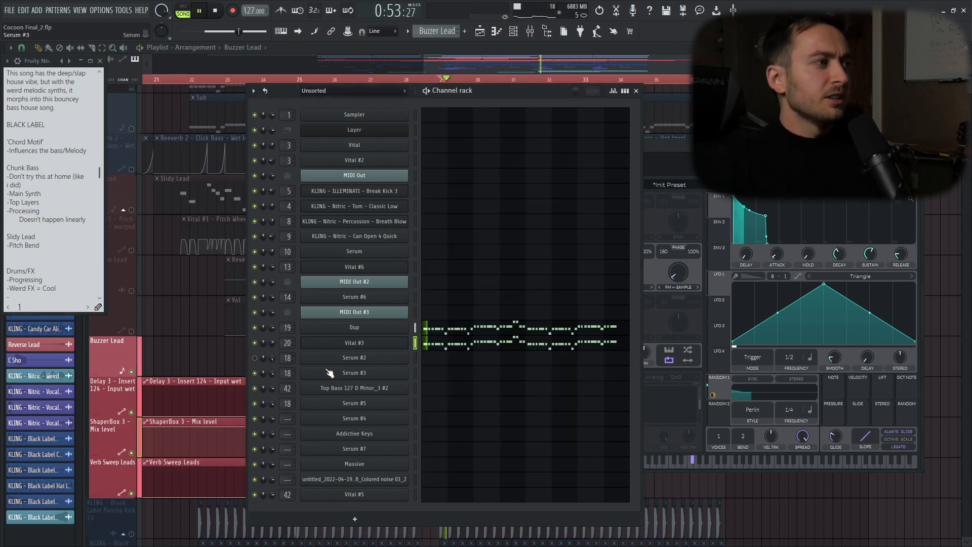
left_click(256, 329)
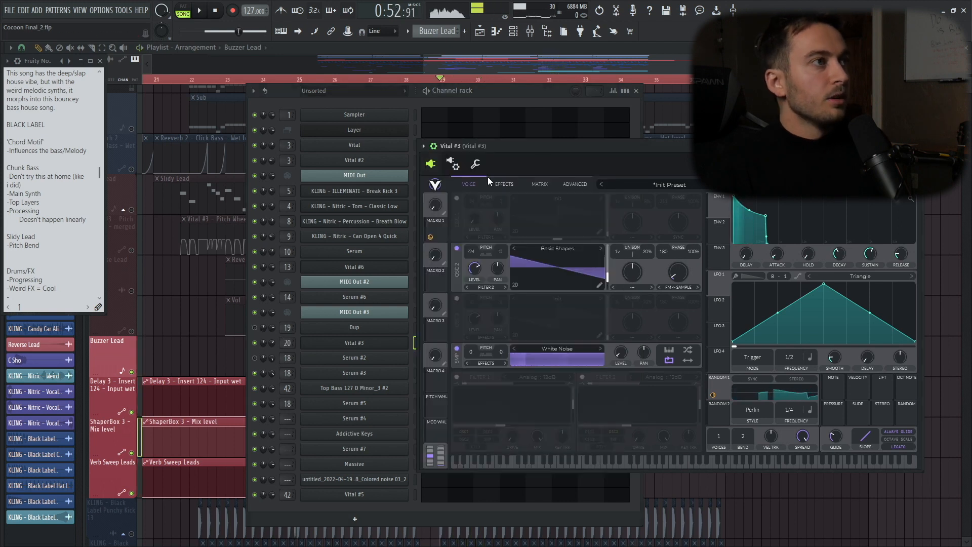
Show Vital #3's effects, audition the sound with the formant filter bypassed, and switch the filter back on.
left_click(511, 191)
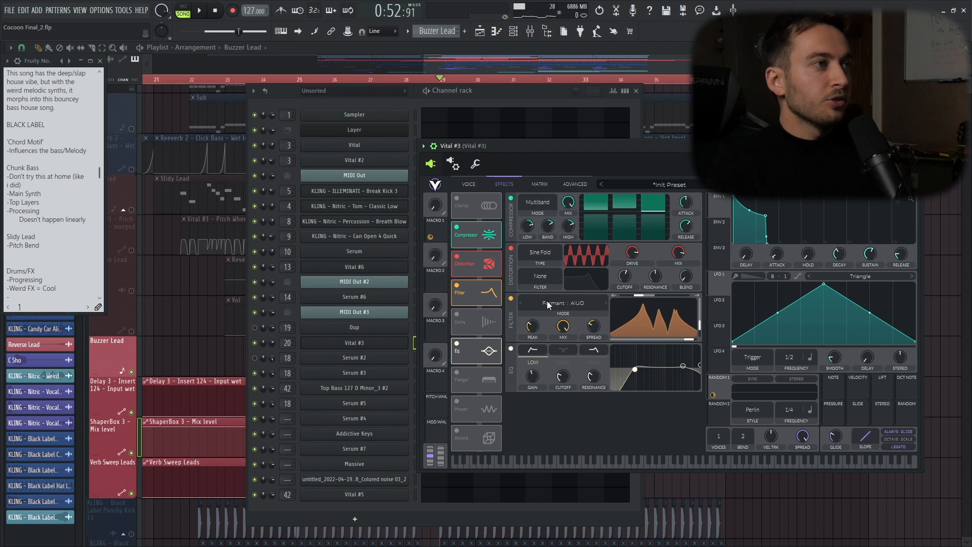
left_click(511, 300)
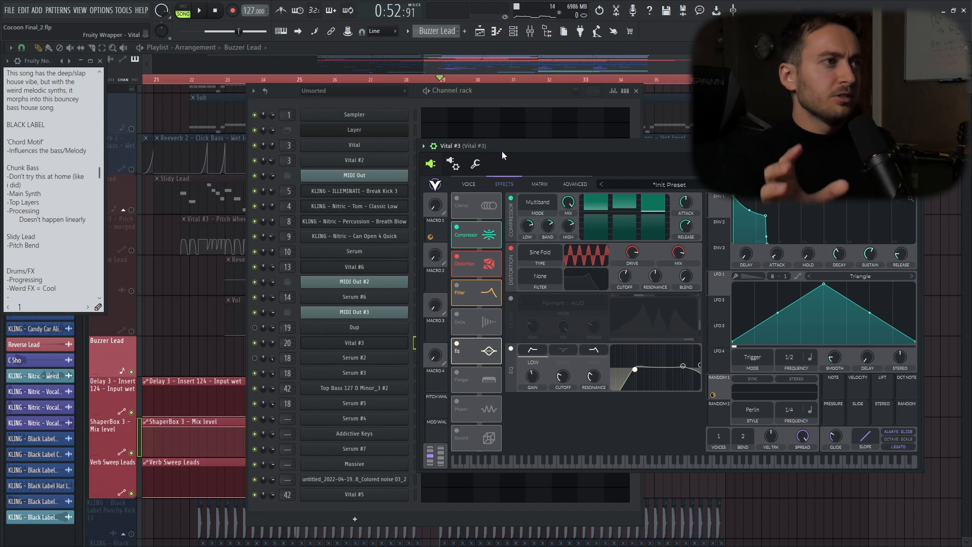
key("space")
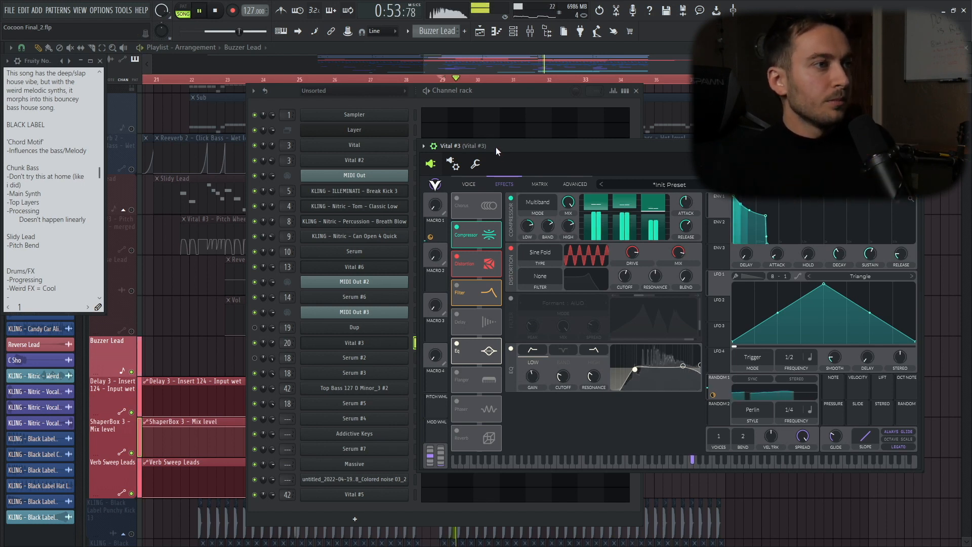
left_click(510, 299)
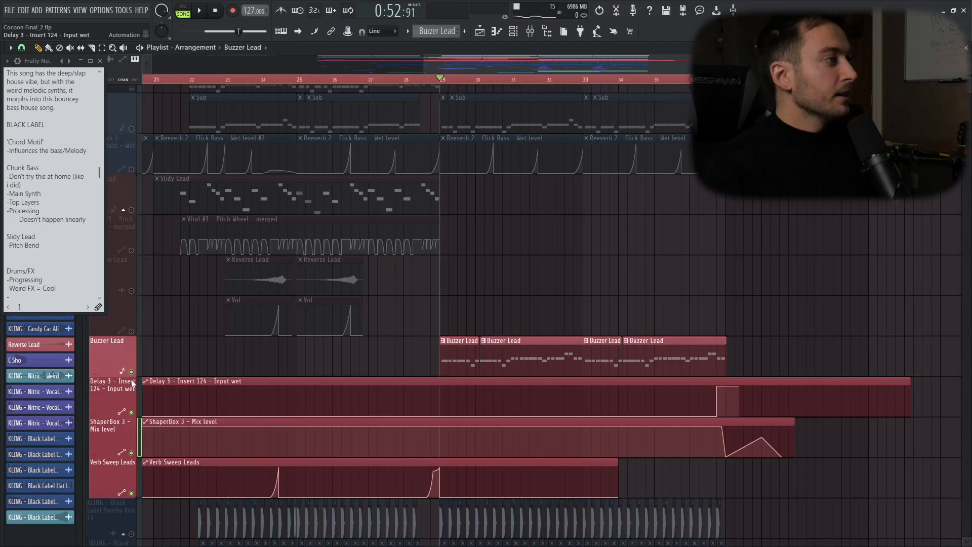
Unsolo the Buzzer Lead and audition it in the full arrangement from just before bar 28, with Vital #3 open.
right_click(132, 373)
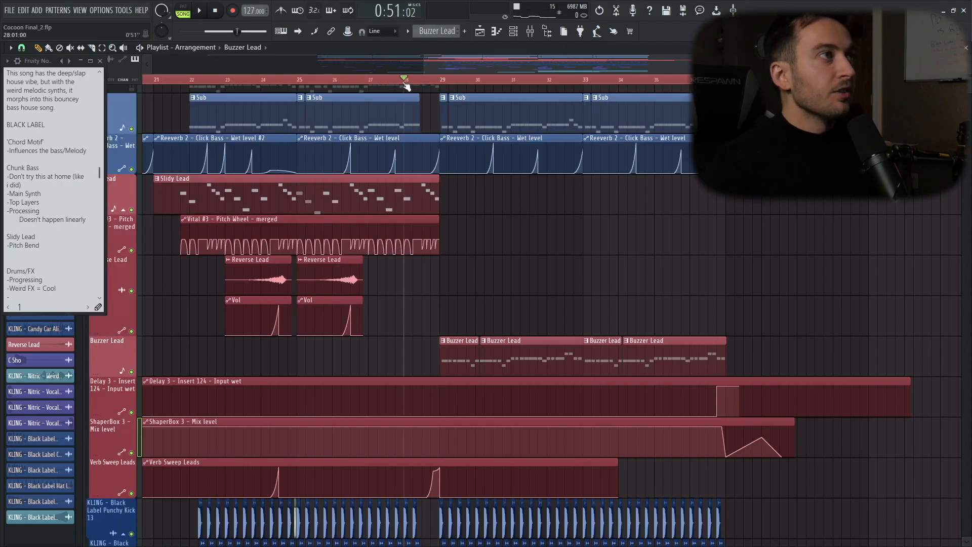
left_click(513, 32)
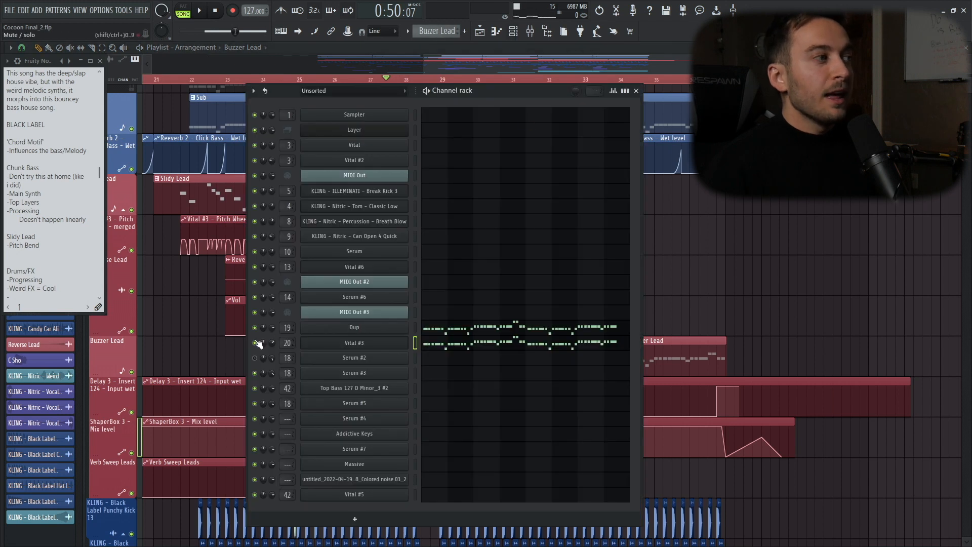
key("space")
left_click(343, 344)
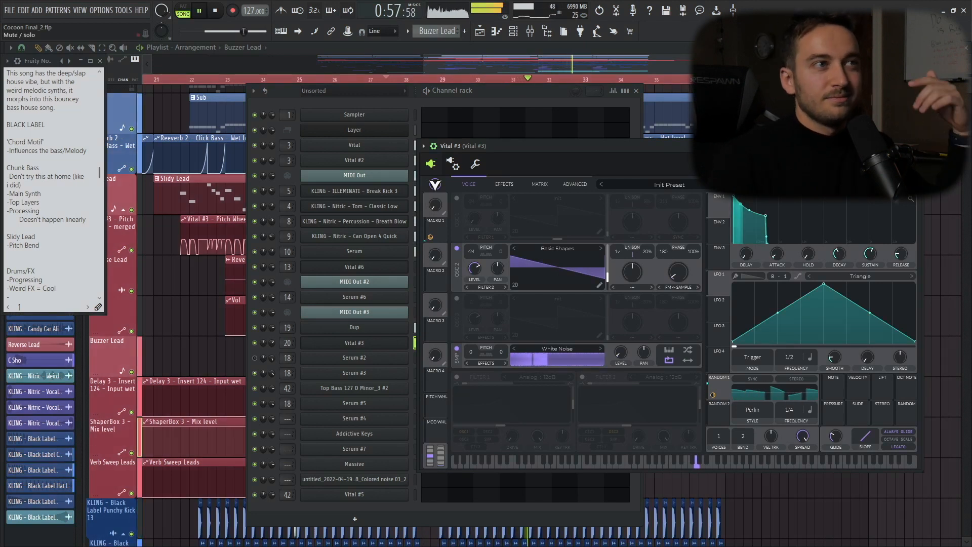
key("F5")
key("space")
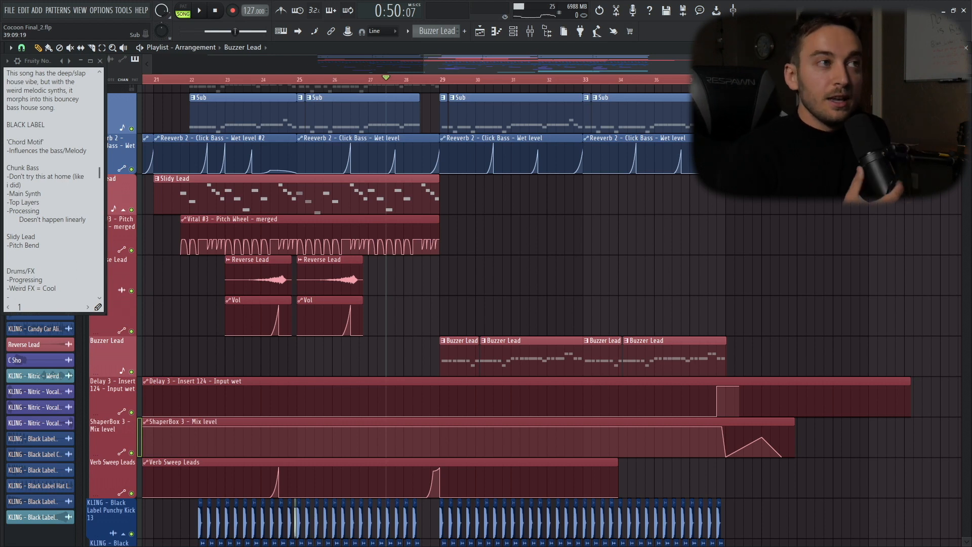
Go back to the start of the Top Bass section at bar 13 and open the channel rack.
scroll(764, 374, "down", 3)
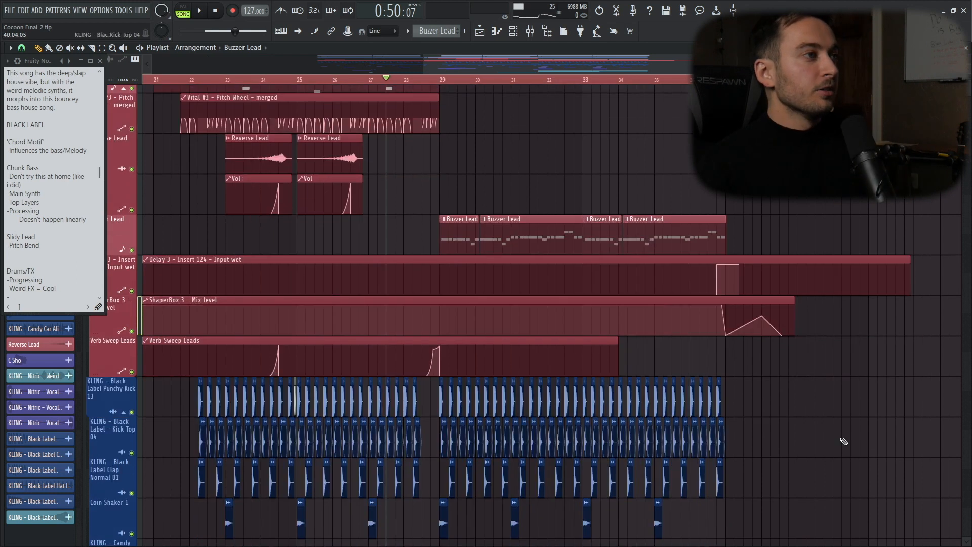
scroll(867, 460, "left", 3)
scroll(867, 460, "up", 5)
scroll(521, 460, "down", 4)
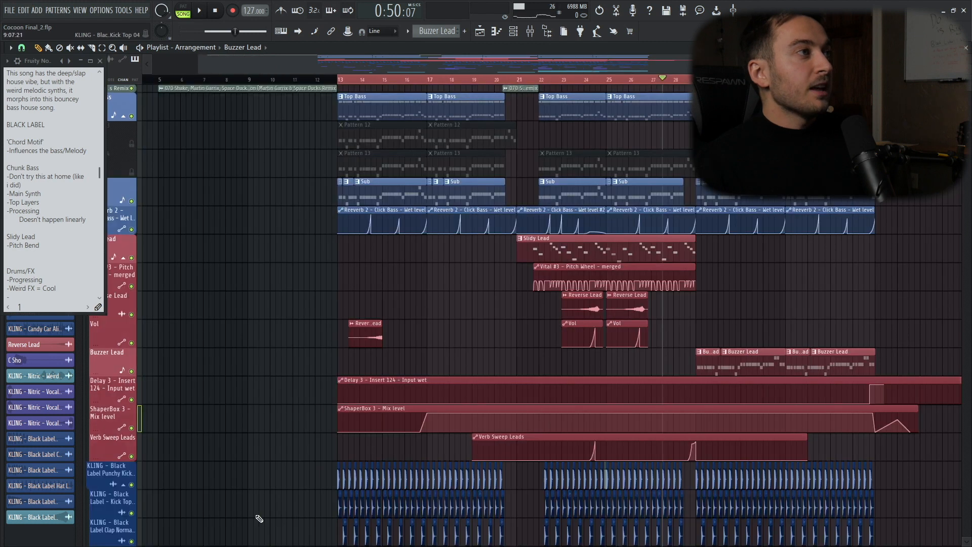
scroll(267, 525, "right", 2)
scroll(314, 455, "up", 1)
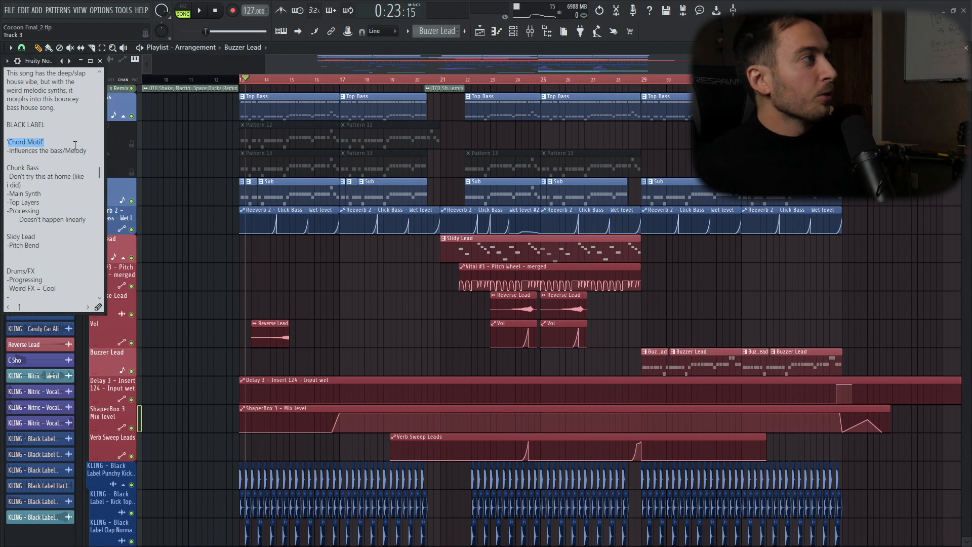
left_click(526, 34)
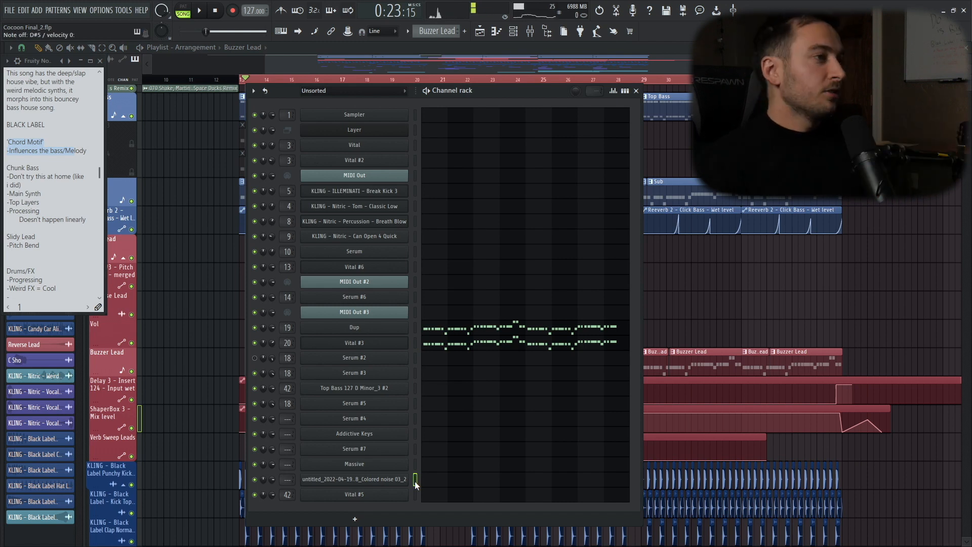
Close the channel rack, solo the drum track group below the leads, and play it from bar 13.
right_click(818, 298)
scroll(817, 296, "down", 2)
scroll(813, 296, "up", 2)
left_click_drag(243, 308, 642, 341)
left_click(536, 357, "ctrl")
scroll(401, 357, "down", 4)
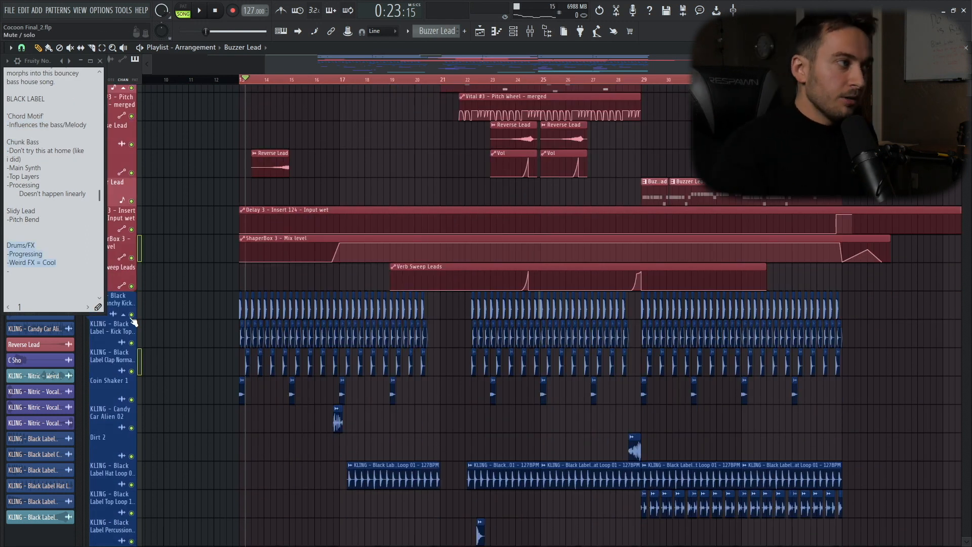
right_click(131, 316)
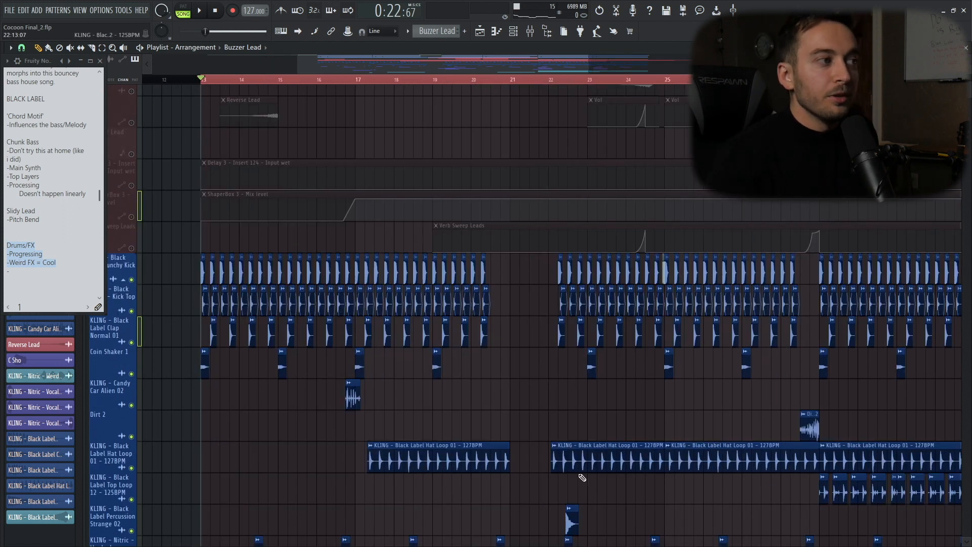
scroll(289, 380, "down", 3)
key("space")
Unmute the purple percussion group starting with Percussion Strange 01, audition it with the soloed drums, and stop playback.
left_click(131, 406)
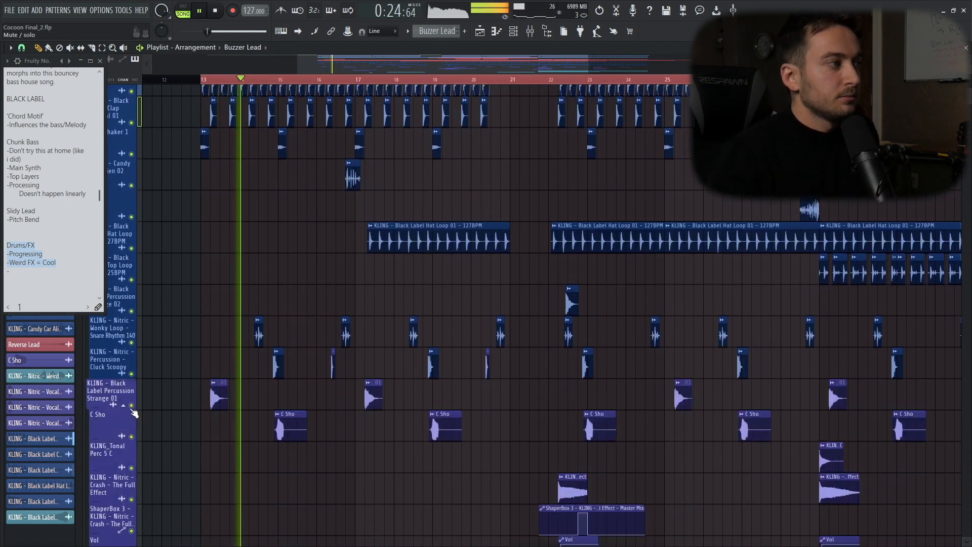
scroll(243, 393, "down", 2)
scroll(250, 394, "up", 4)
scroll(347, 408, "down", 3)
scroll(351, 415, "up", 3)
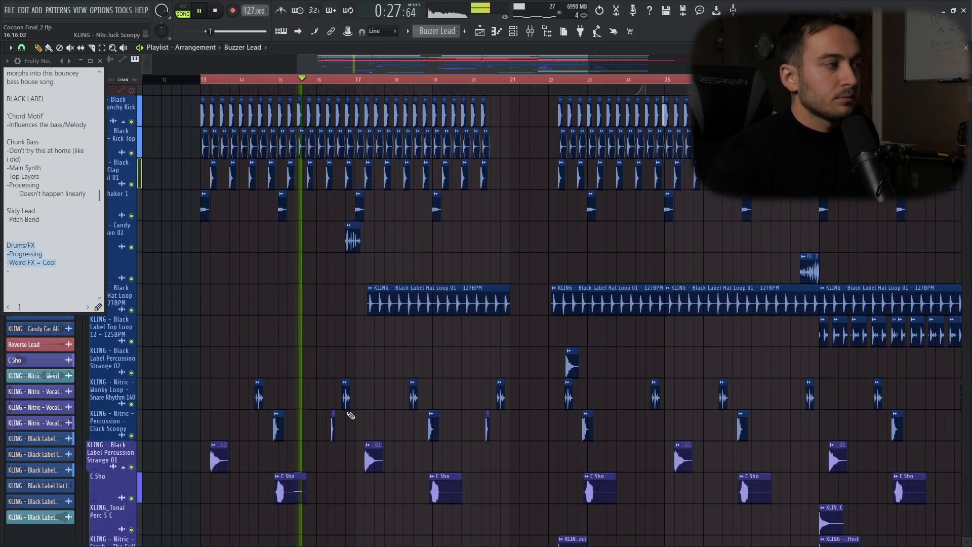
left_click(131, 467)
key("space")
scroll(136, 470, "up", 2)
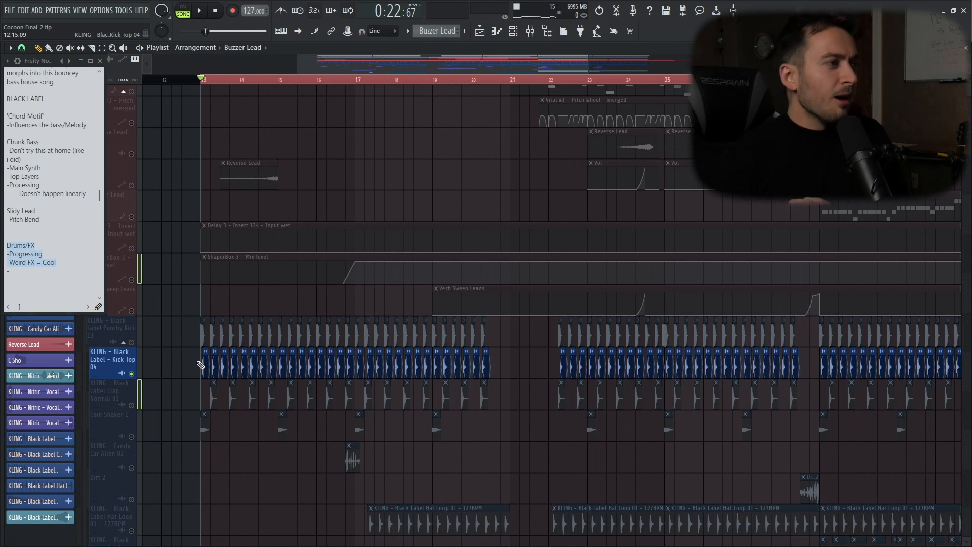
Audition the soloed Kick Top 04 layer from bar 13, unsolo it, and play the full arrangement from the same point.
key("space")
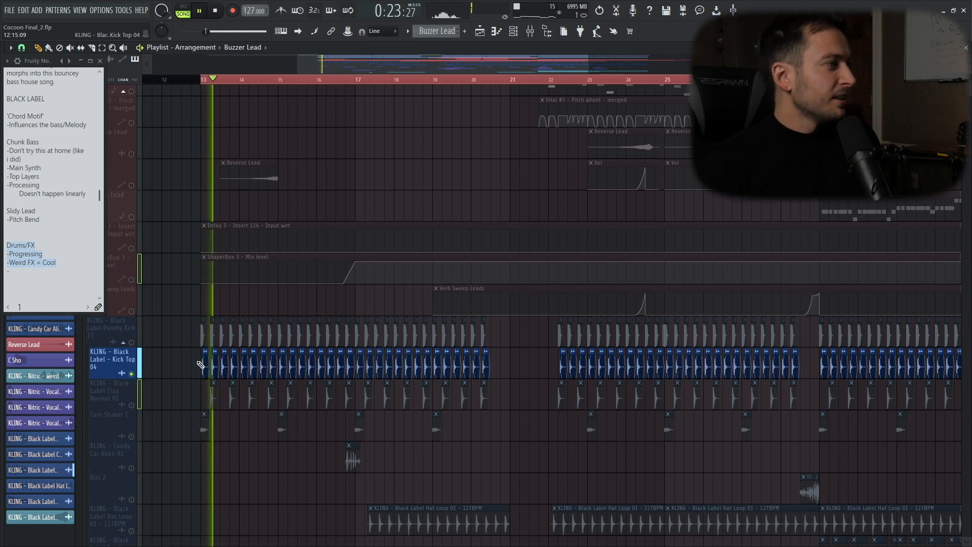
key("space")
right_click(132, 344)
right_click(133, 344)
key("space")
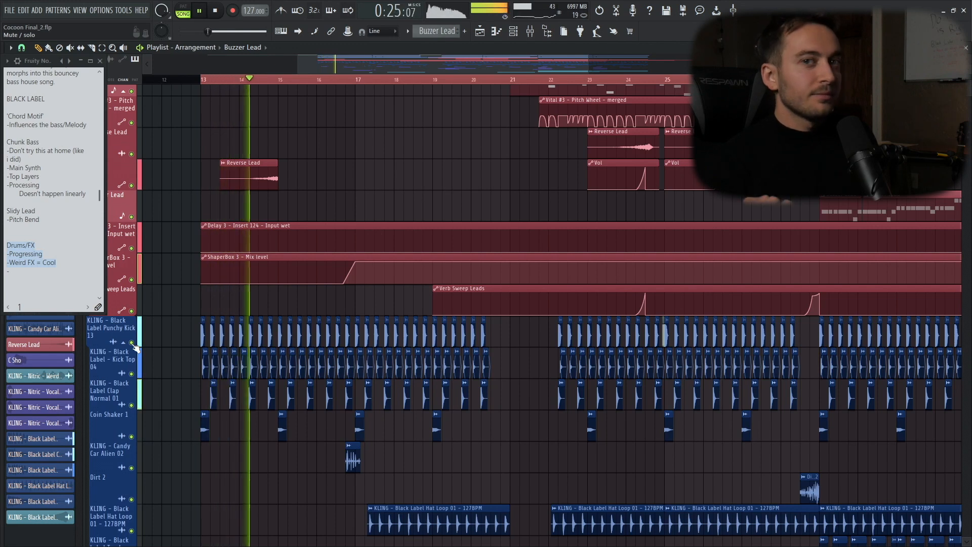
key("space")
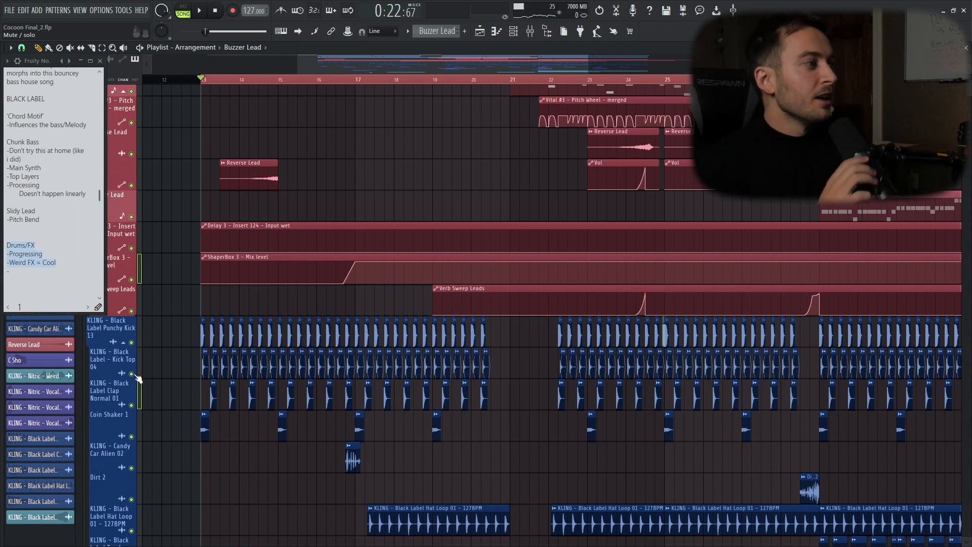
Solo the drum group again and audition it around bar 18, where the Hat Loop 01 clip plays.
scroll(136, 377, "down", 1)
scroll(133, 372, "down", 2)
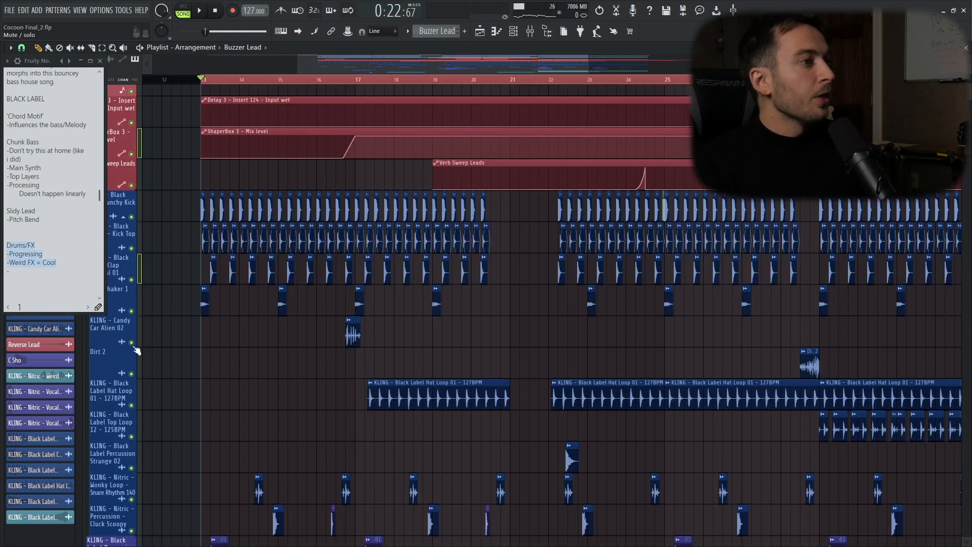
right_click(134, 405)
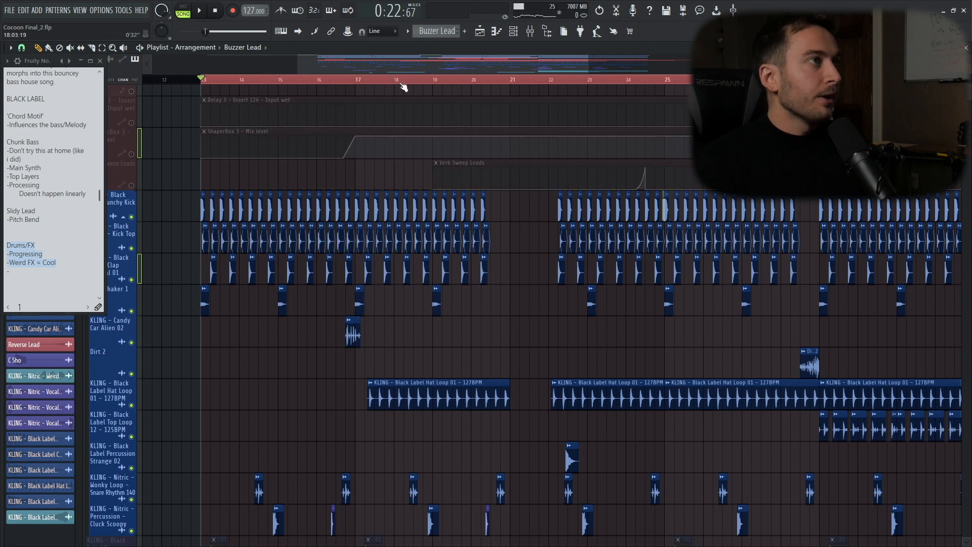
key("space")
scroll(397, 405, "down", 2)
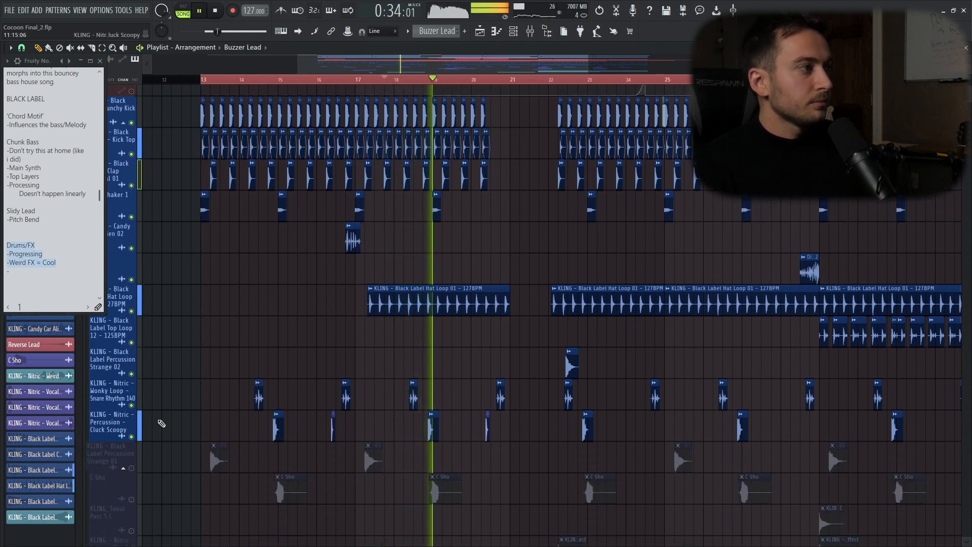
key("space")
Solo the purple percussion group, add the Cluck Scoopy and Wonky Loop tracks, and audition them from bar 14 and around bar 22.
scroll(268, 296, "down", 2)
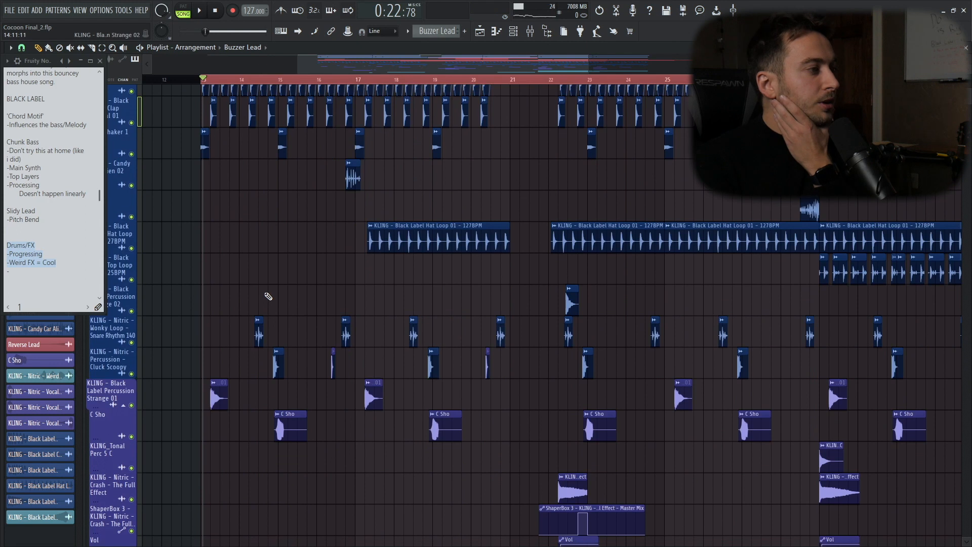
scroll(268, 296, "down", 2)
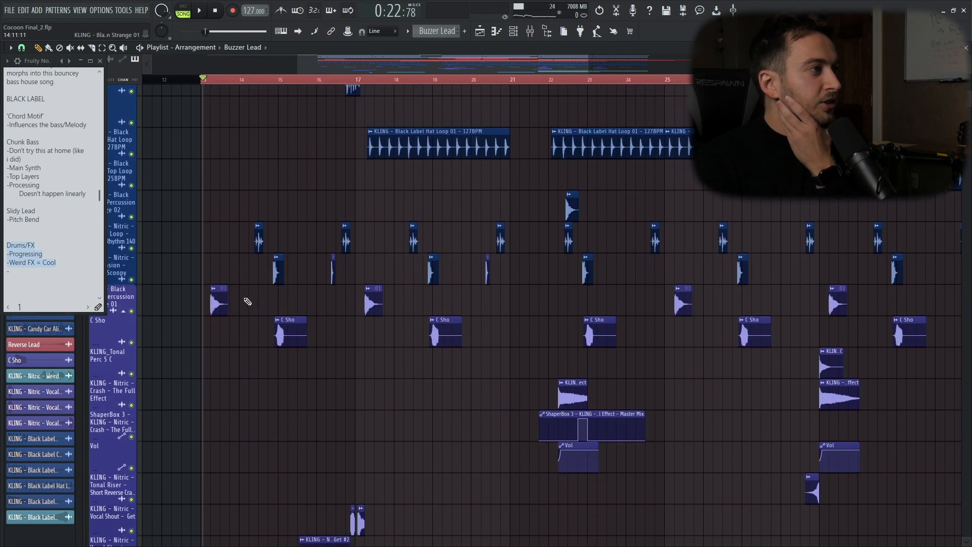
right_click(131, 312)
left_click(132, 280)
left_click(131, 248)
key("space")
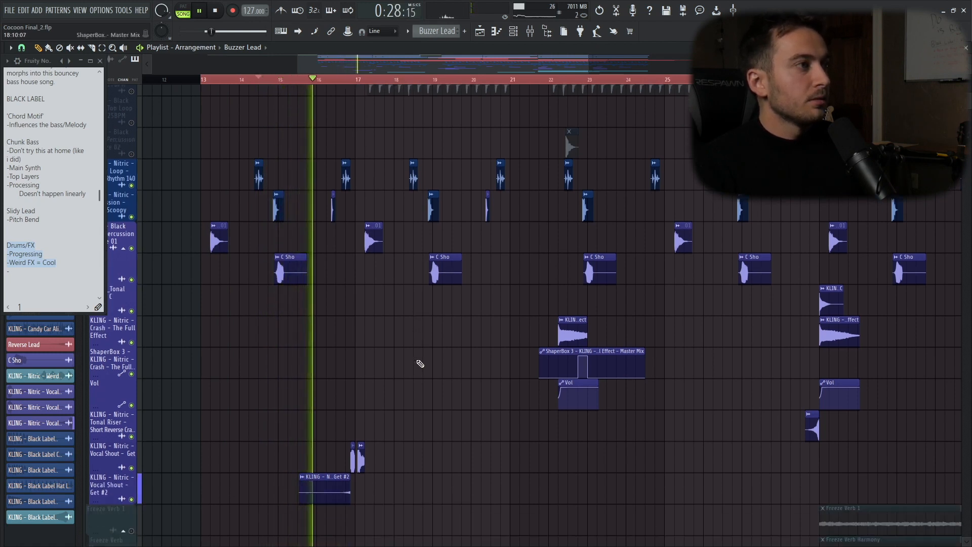
scroll(420, 363, "down", 2)
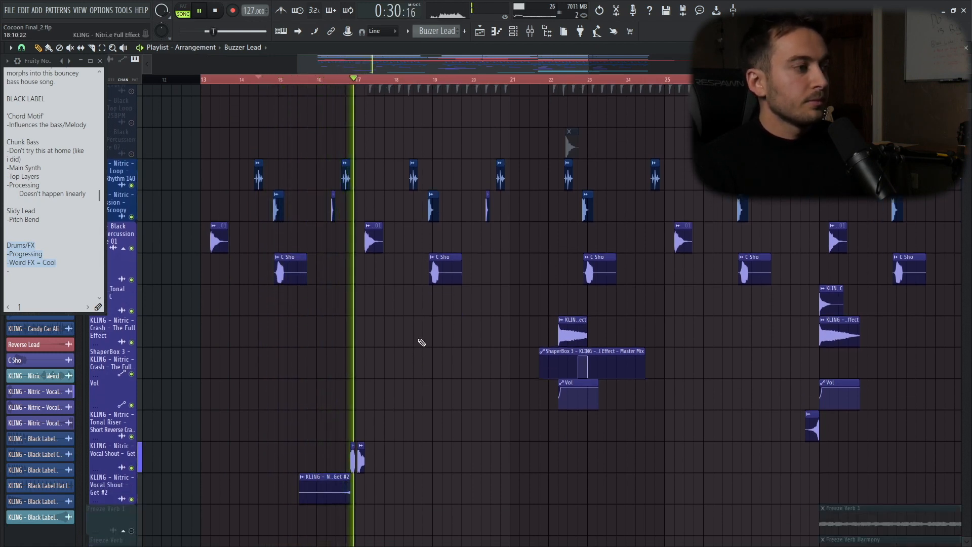
left_click(554, 80)
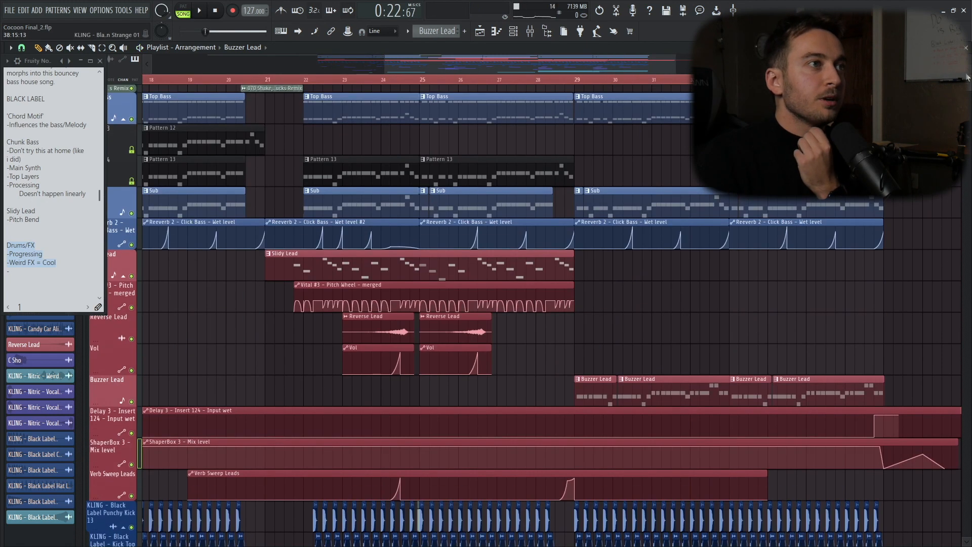
Solo the Freeze Verb group together with the percussion and drum groups, and audition them from bar 29.
left_click_drag(967, 77, 967, 105)
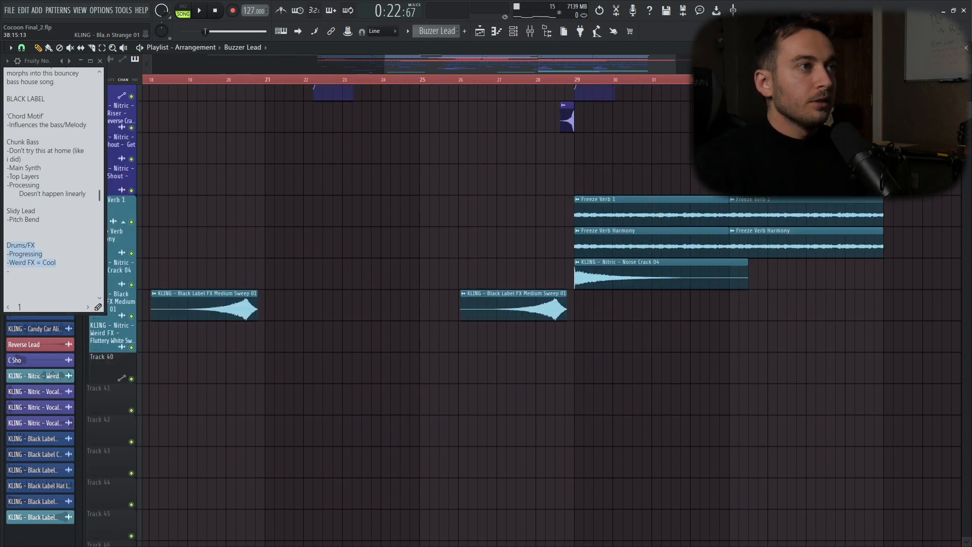
right_click(133, 222)
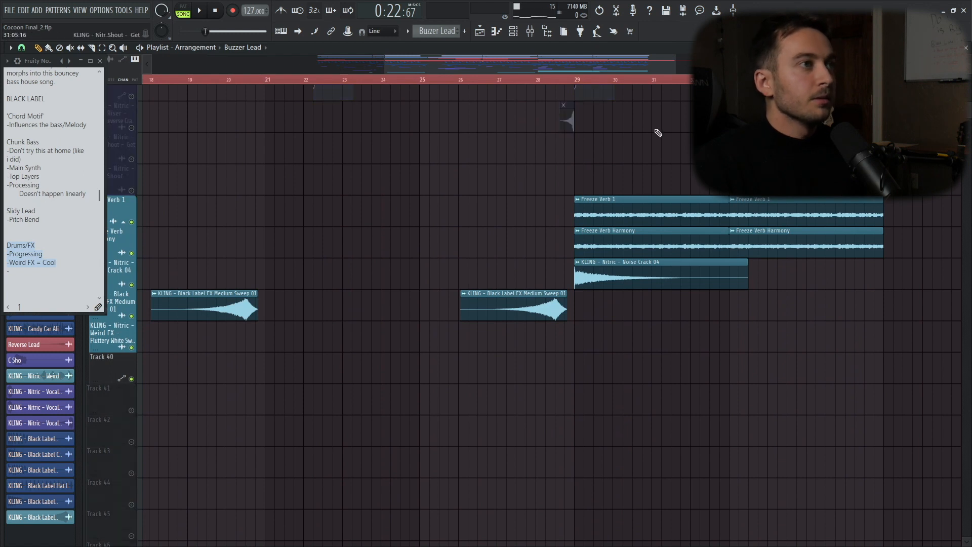
left_click(578, 82)
scroll(711, 364, "up", 6)
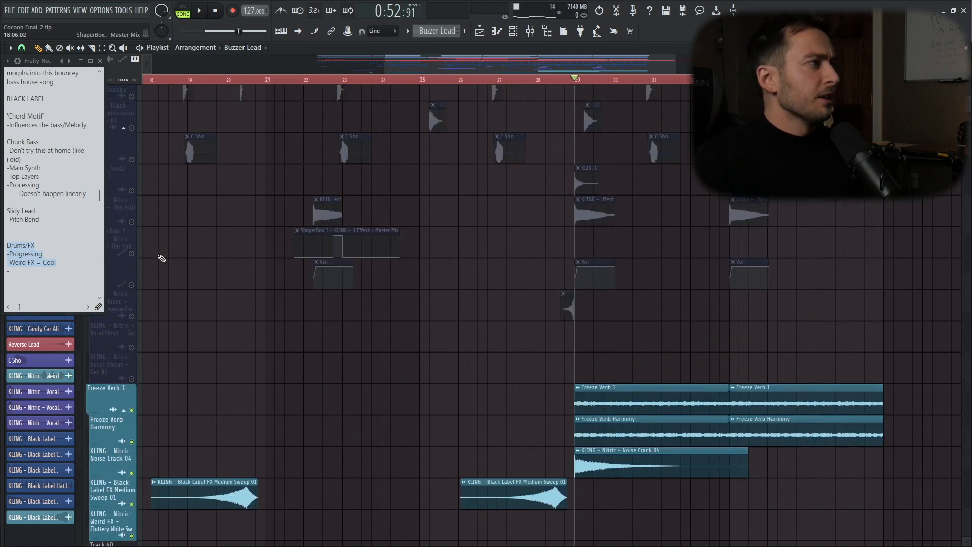
right_click(132, 223)
key("space")
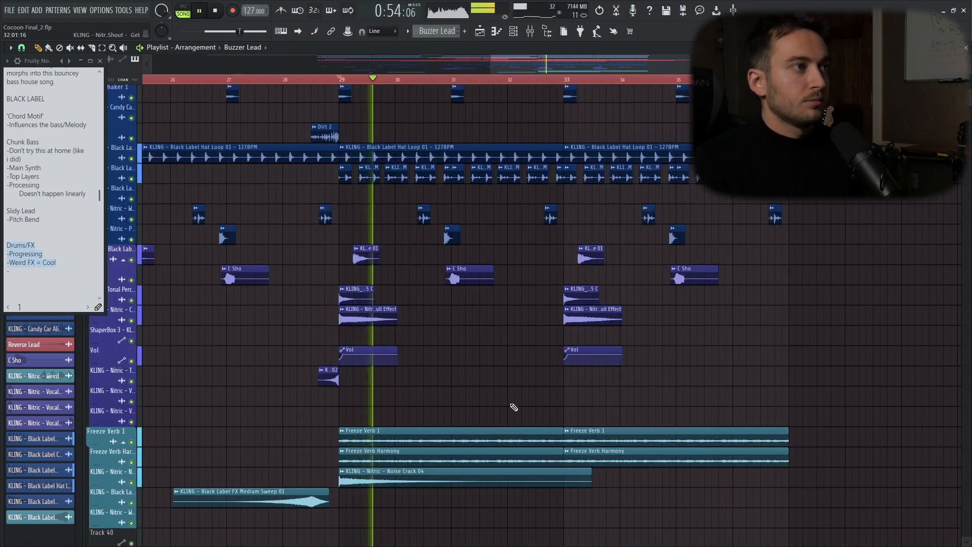
scroll(514, 407, "up", 3)
scroll(513, 406, "down", 4)
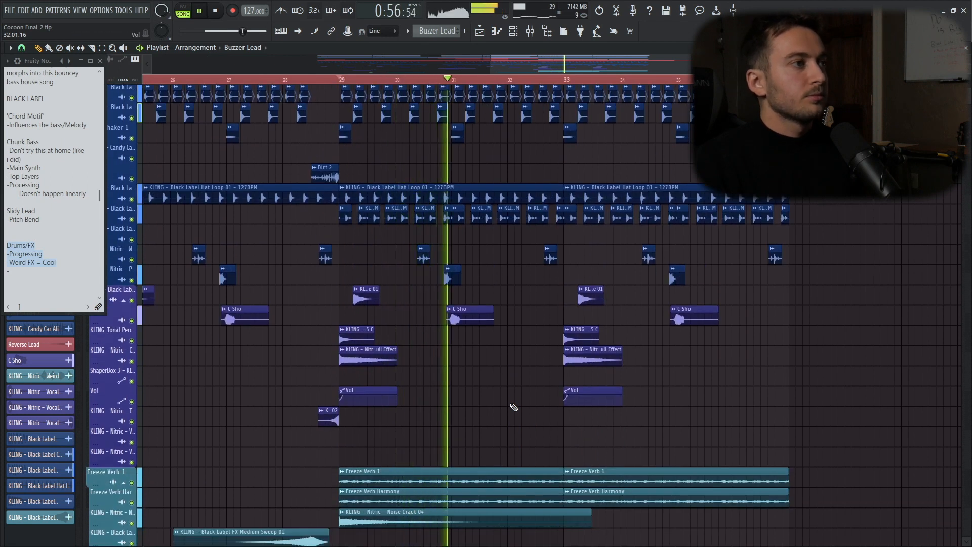
scroll(513, 406, "down", 2)
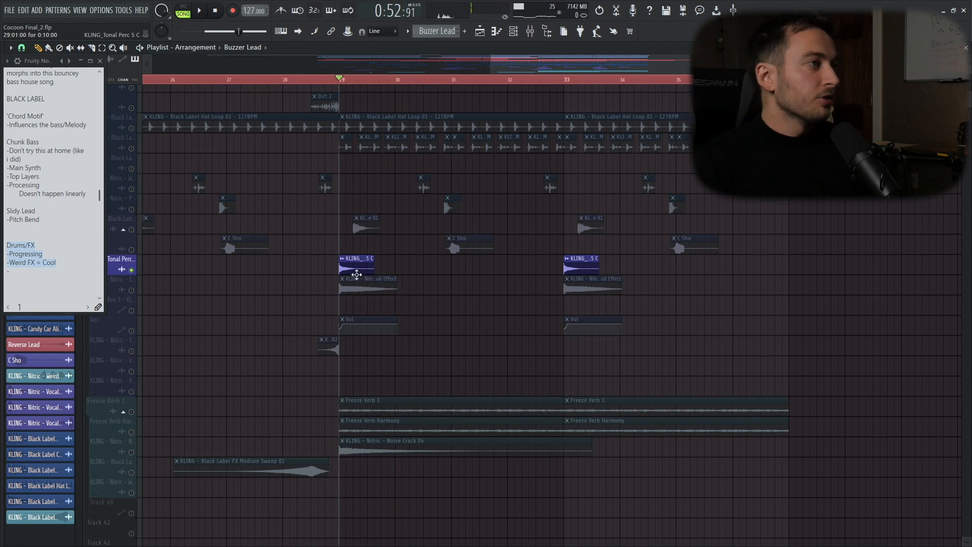
Show the Tonal Perc 5 C clip's sample settings, close them, audition the soloed clip from bar 29, and unsolo its track.
double_click(353, 263)
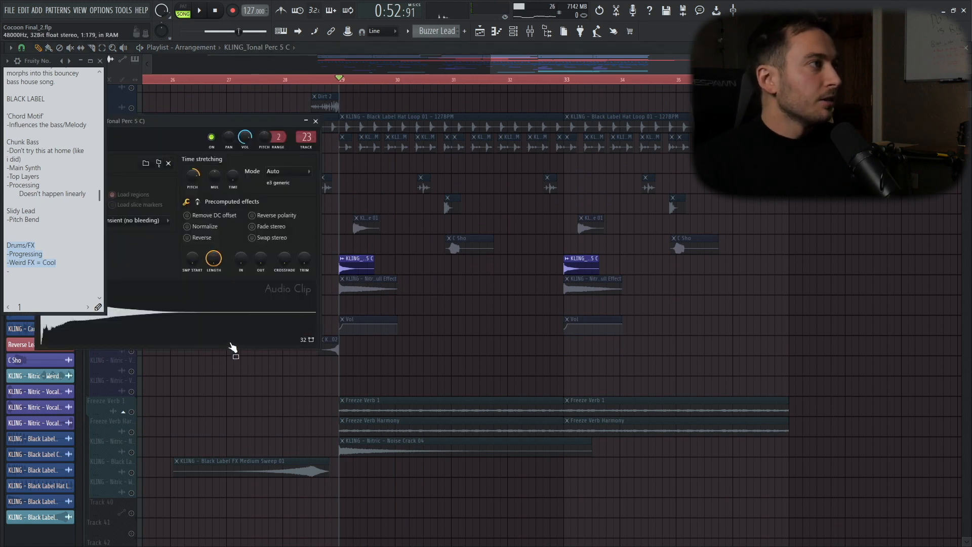
left_click_drag(190, 122, 310, 139)
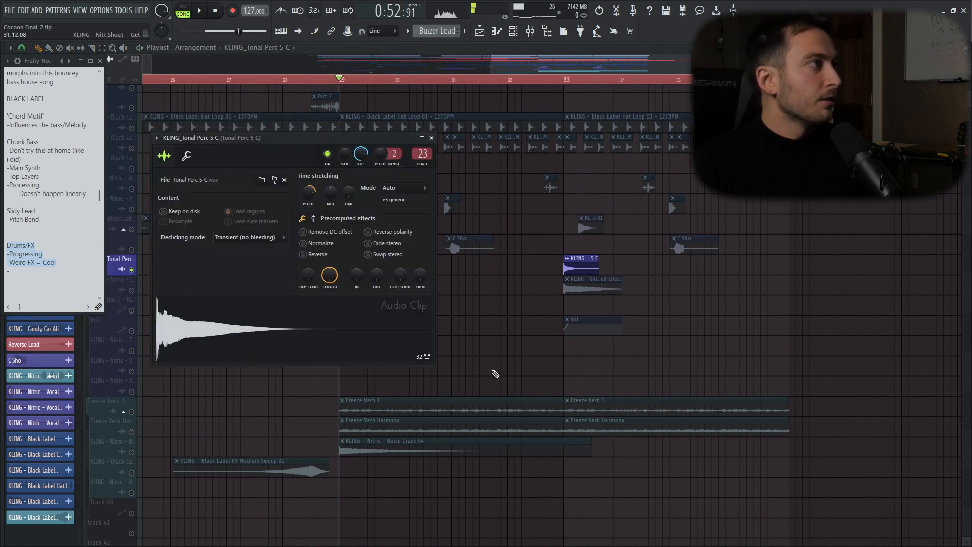
key("Escape")
key("space")
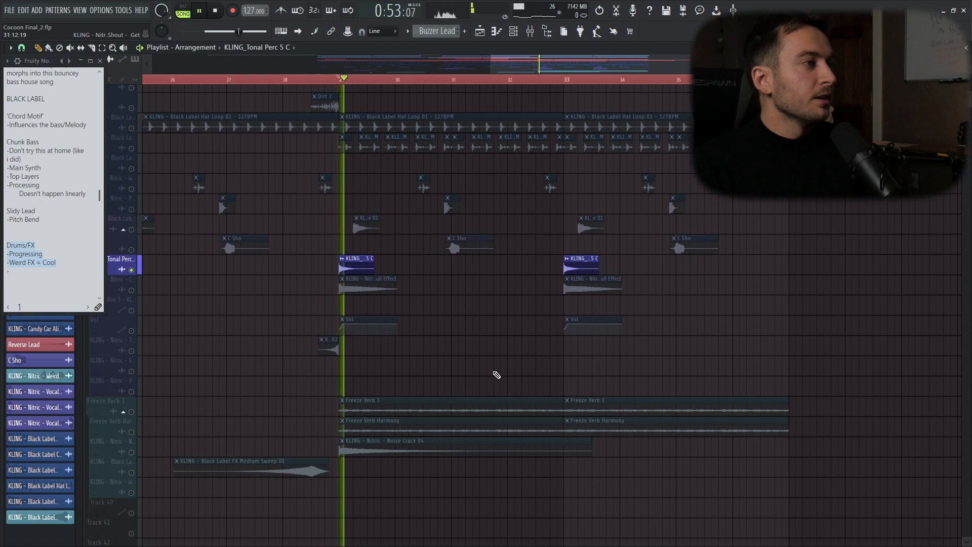
key("space")
right_click(132, 270)
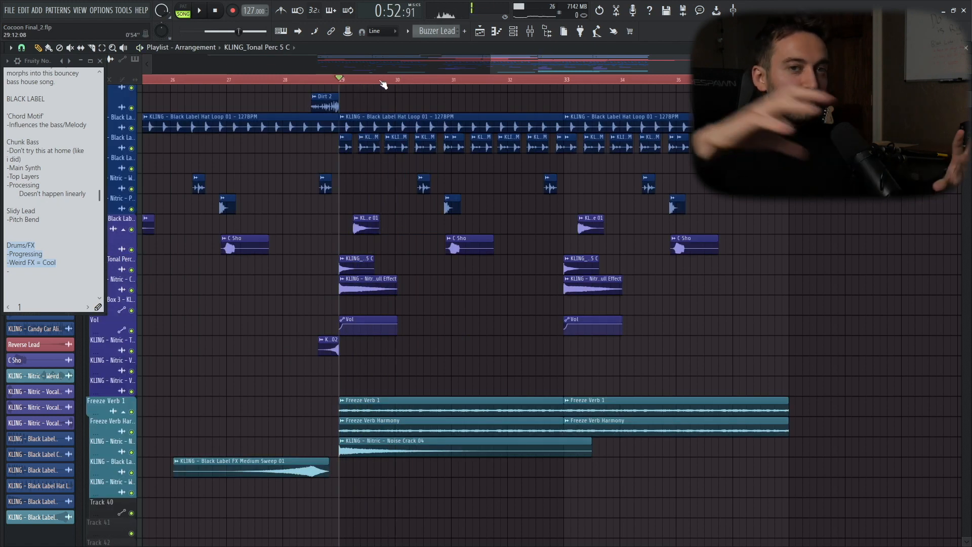
Audition the full arrangement across the transition from just before bar 29.
key("space")
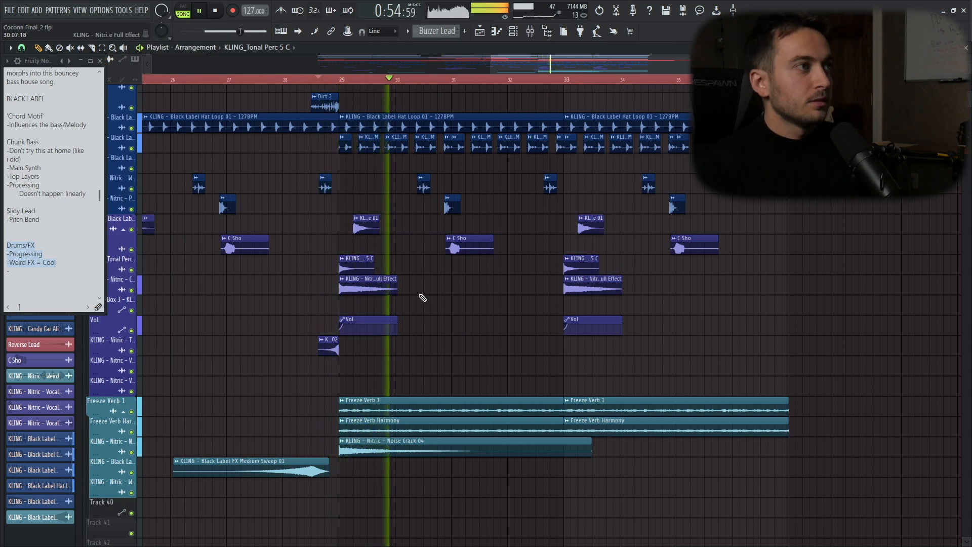
key("space")
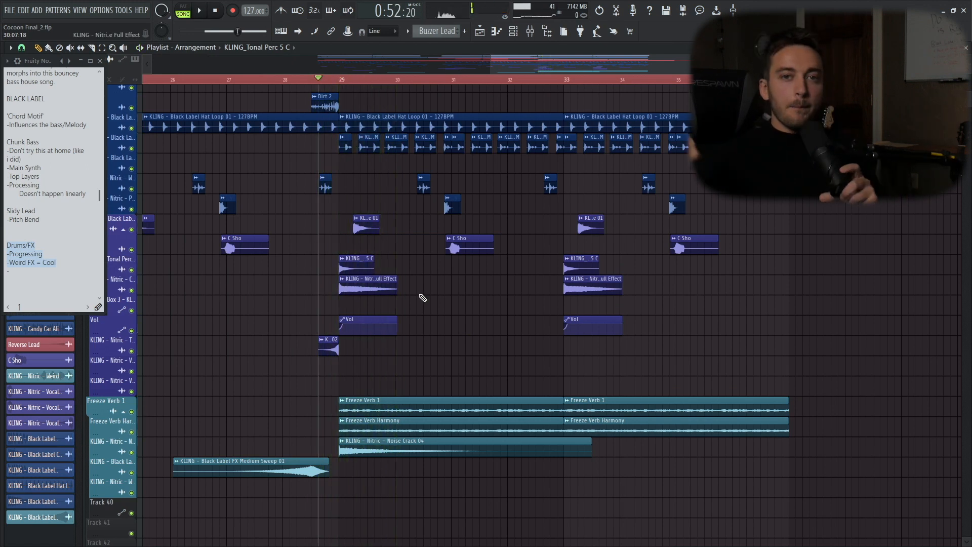
key("space")
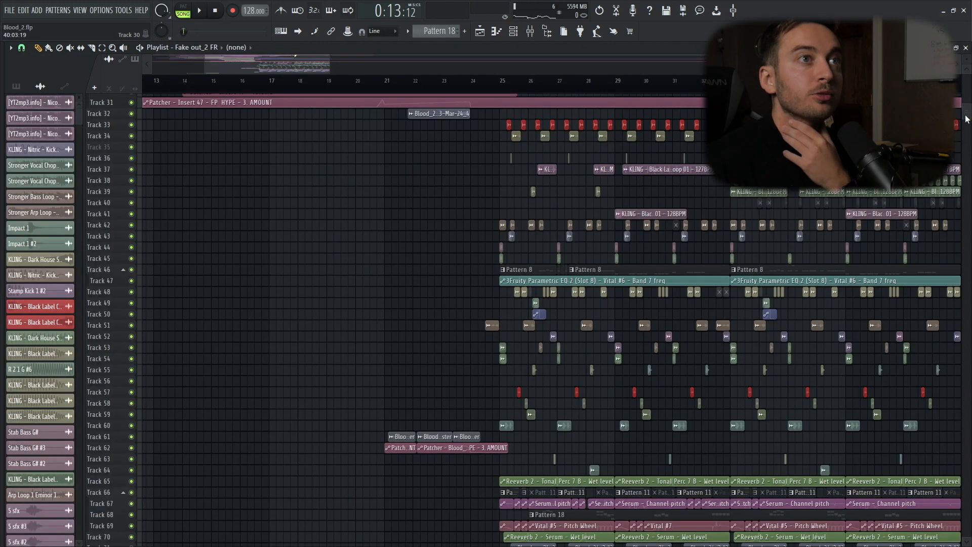
In the Blood_2 project, mute tracks 66 to 69, select bars 25 to 28, and play that section.
left_click_drag(965, 119, 963, 139)
left_click_drag(413, 402, 920, 139)
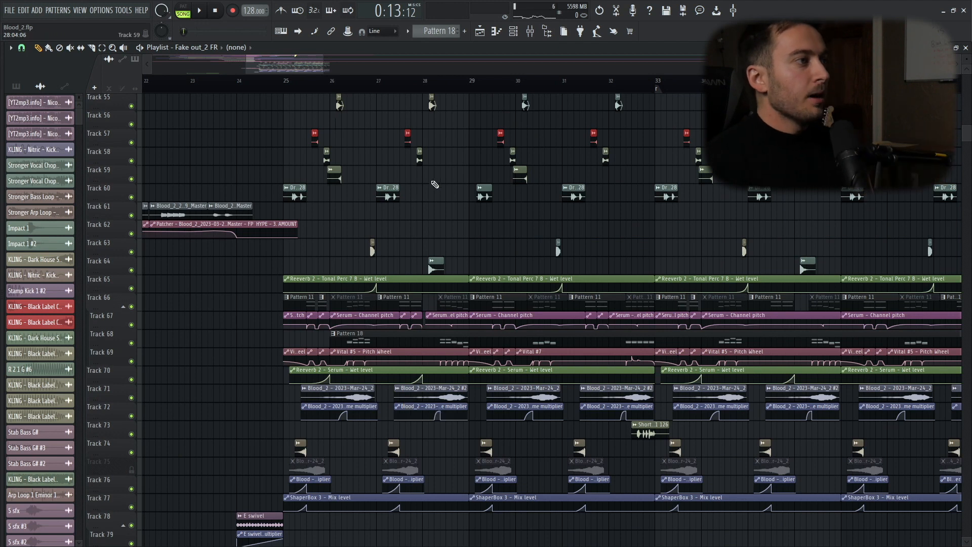
left_click(131, 343)
left_click_drag(286, 86, 469, 116)
key("space")
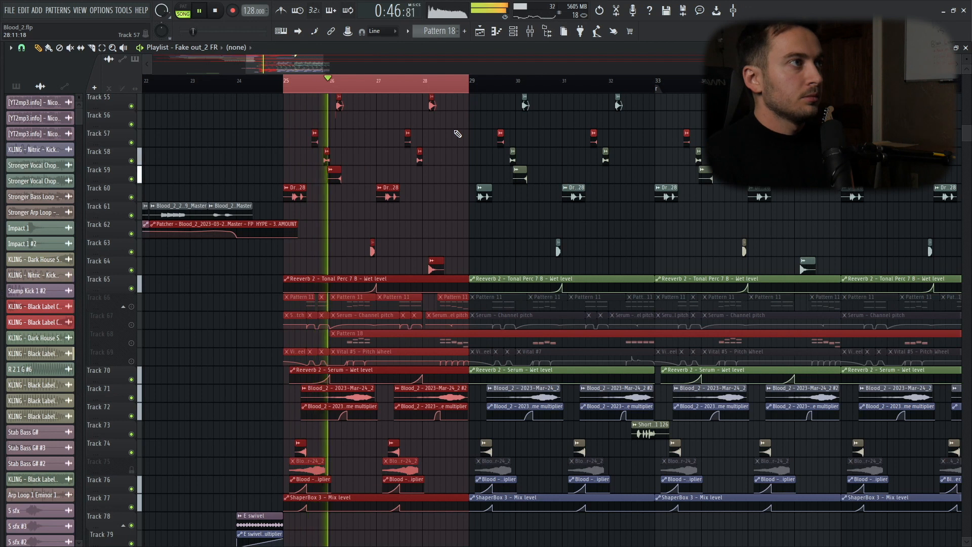
scroll(528, 270, "down", 2)
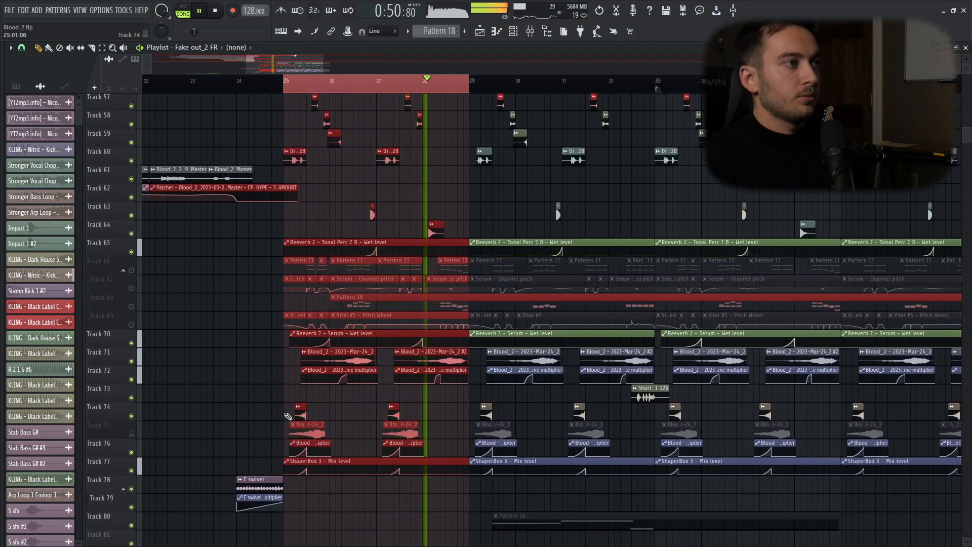
Extend the time selection to about the middle of bar 32 and show the percussion tracks around track 55.
left_click_drag(470, 86, 615, 159)
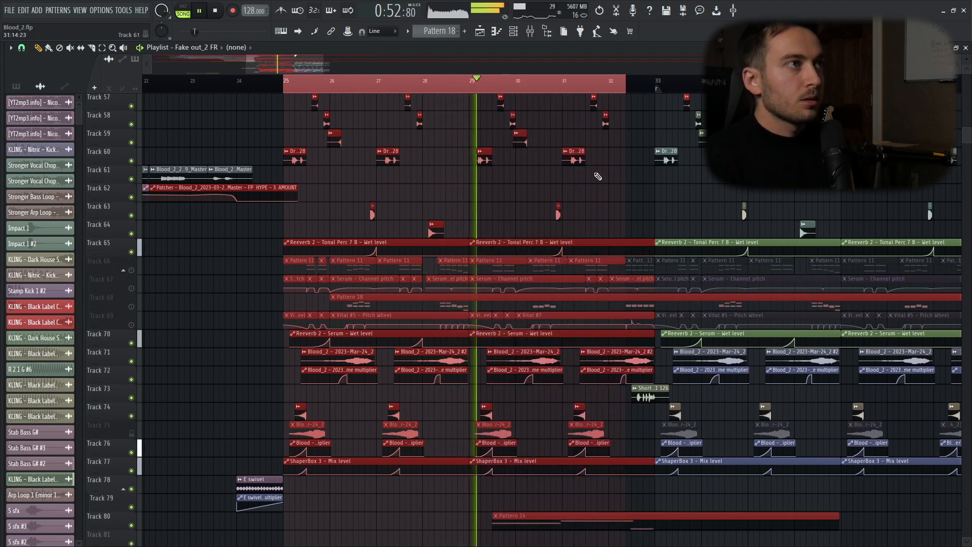
scroll(591, 175, "up", 5)
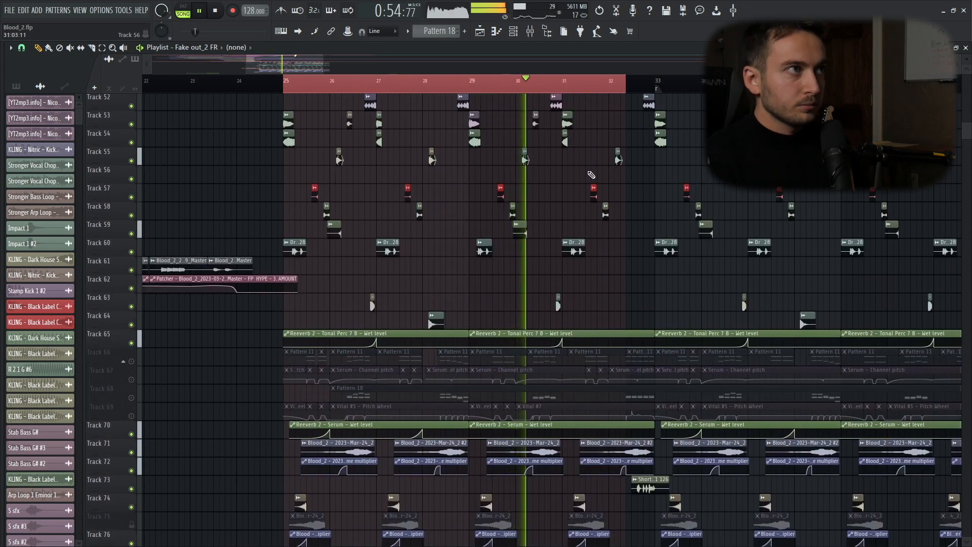
left_click_drag(968, 134, 968, 136)
Unmute tracks 66 to 69, audition the section from bar 25, and extend the time selection to about the middle of bar 34.
left_click(132, 319)
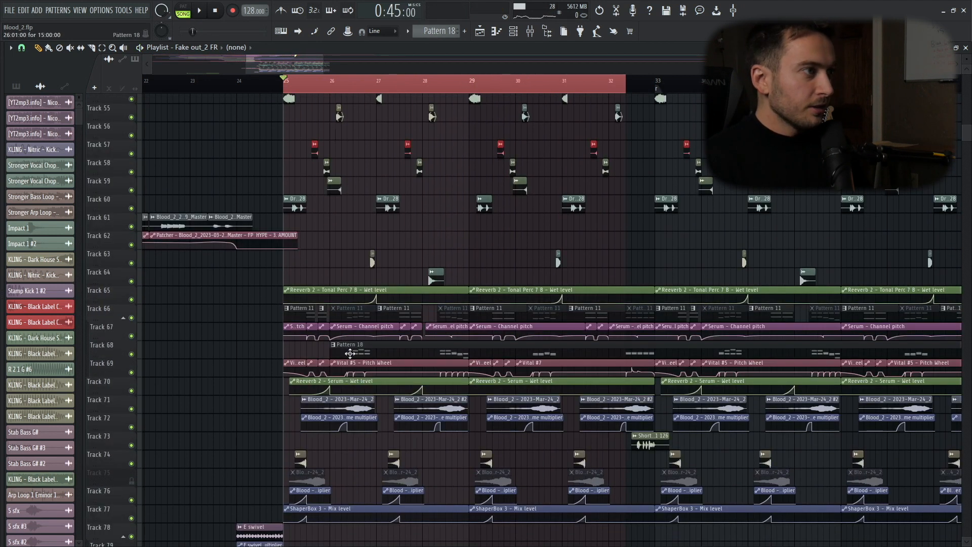
key("space")
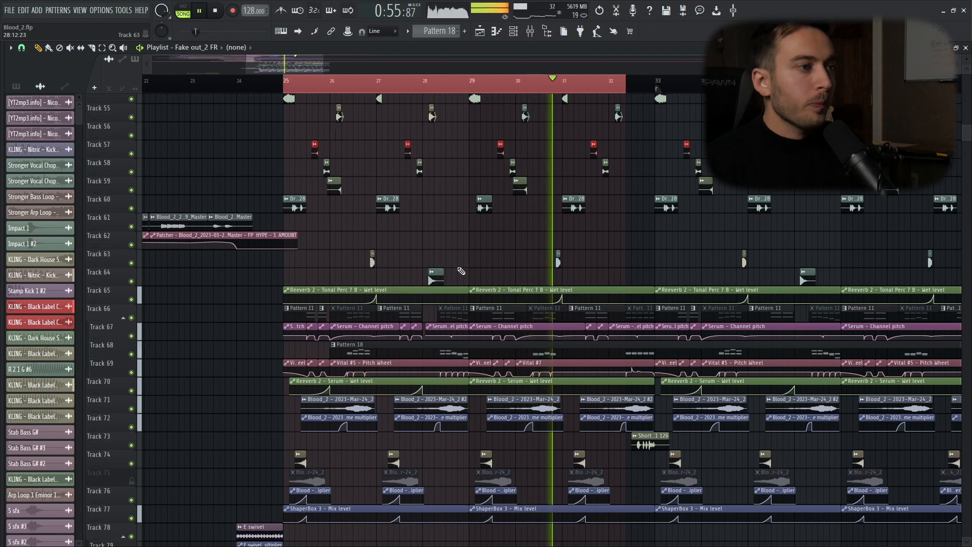
left_click_drag(626, 84, 730, 85)
left_click(695, 221, "ctrl")
key("space")
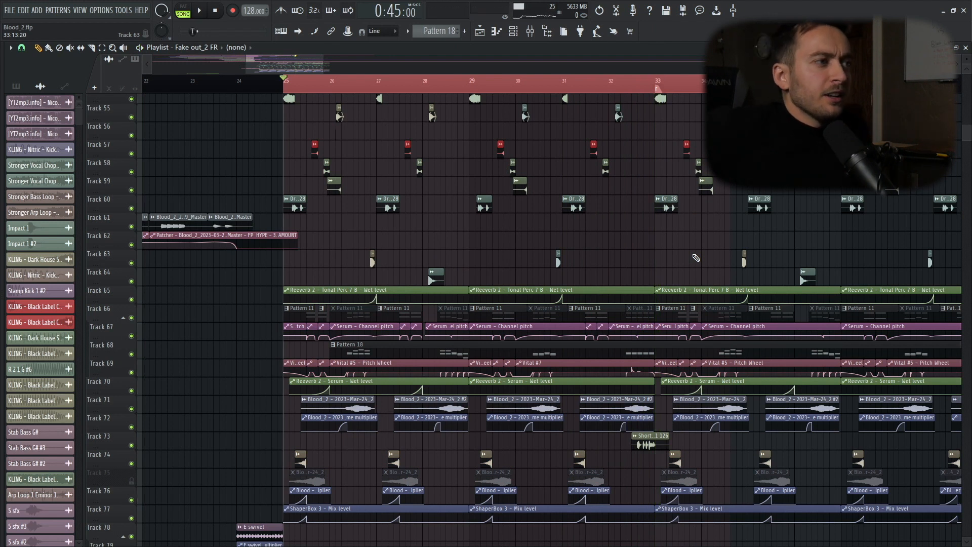
Solo tracks 68 and 69, holding Pattern 18 and its Vital pitch wheel automation, and audition them from bar 25.
left_click(131, 372, "ctrl")
key("space")
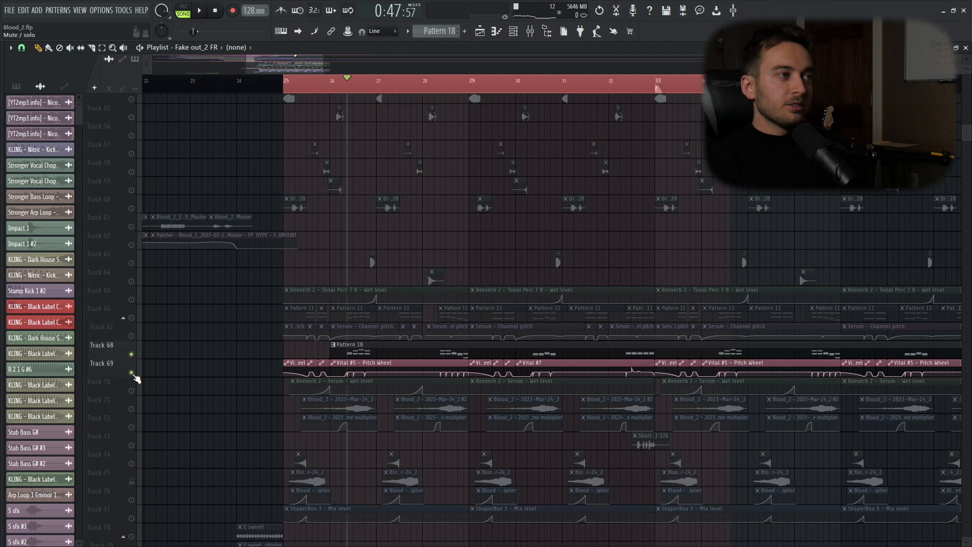
key("space")
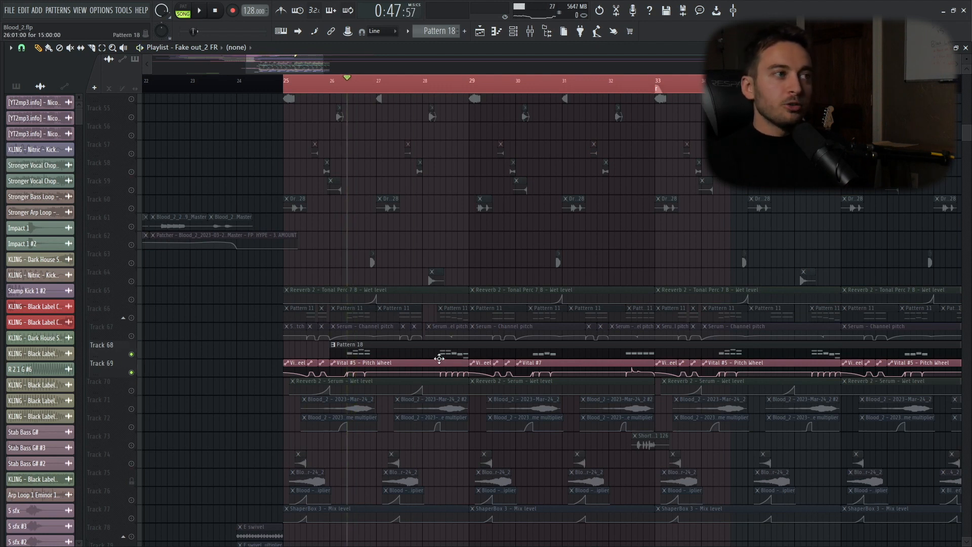